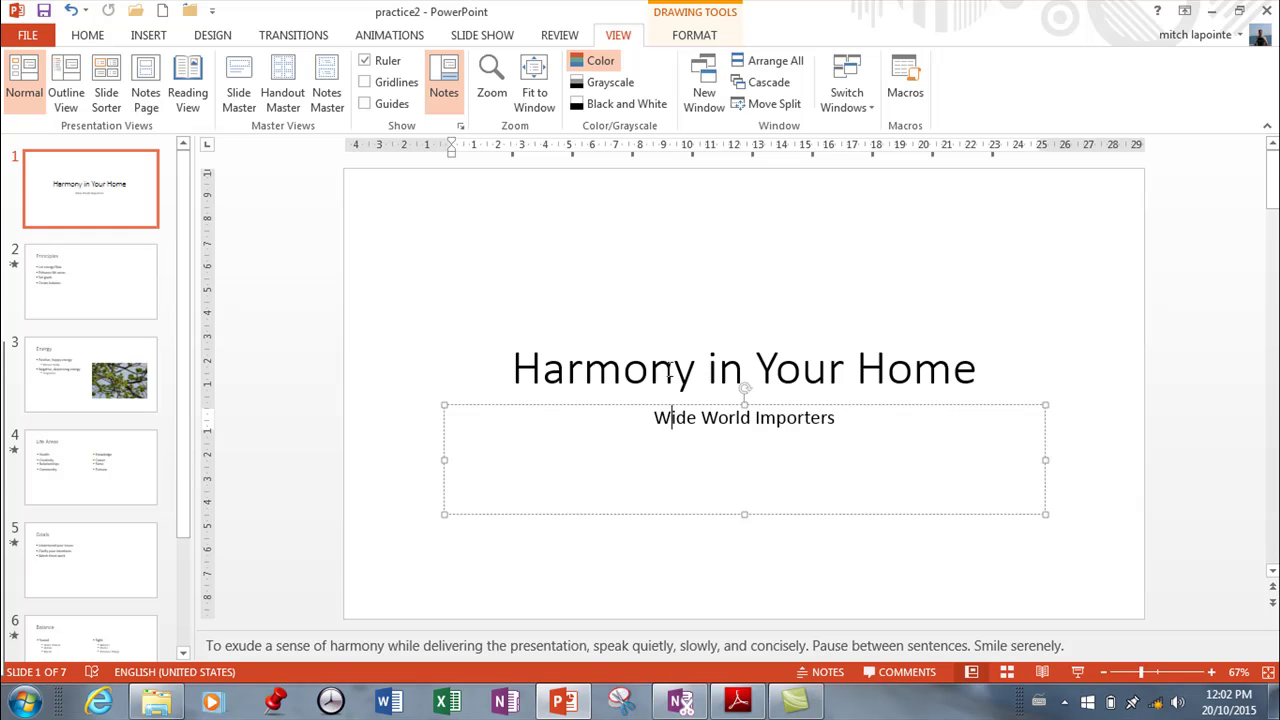
Go to slide 3, Energy, and select its title placeholder.
{"action": "left_click", "coordinate": [135, 292]}
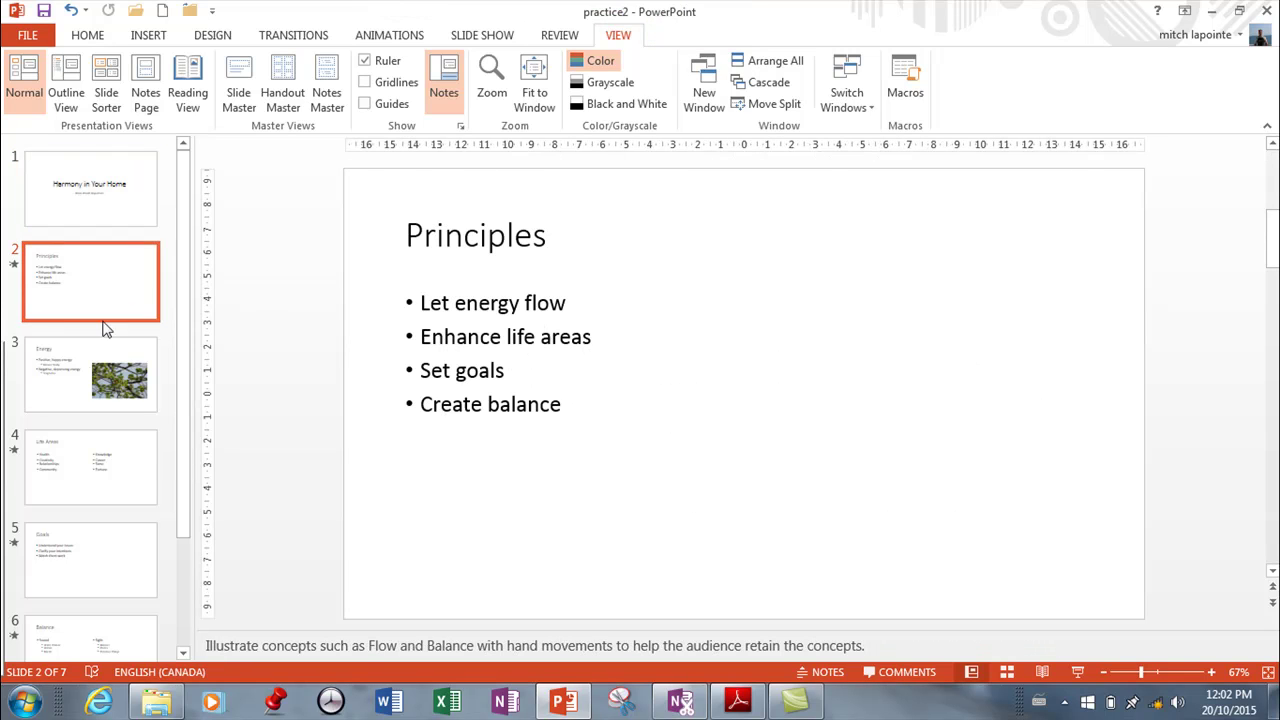
{"action": "left_click", "coordinate": [88, 378]}
{"action": "left_click", "coordinate": [603, 323]}
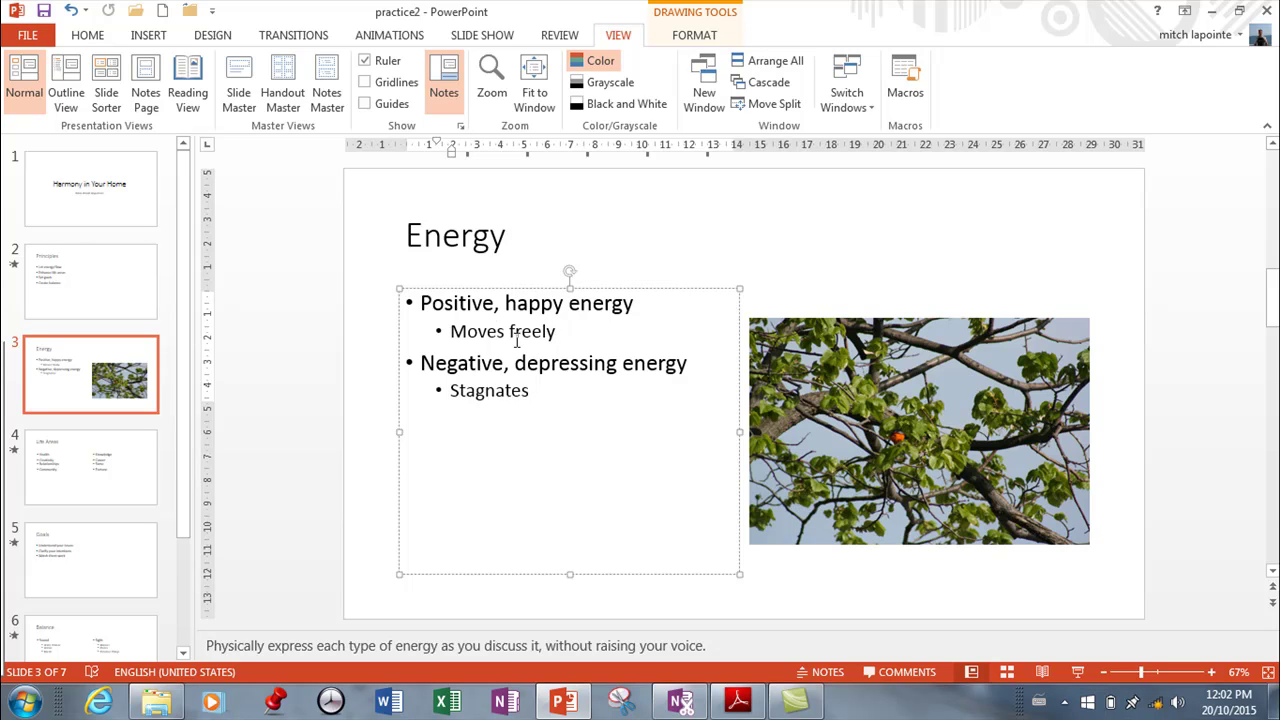
{"action": "left_click", "coordinate": [474, 234]}
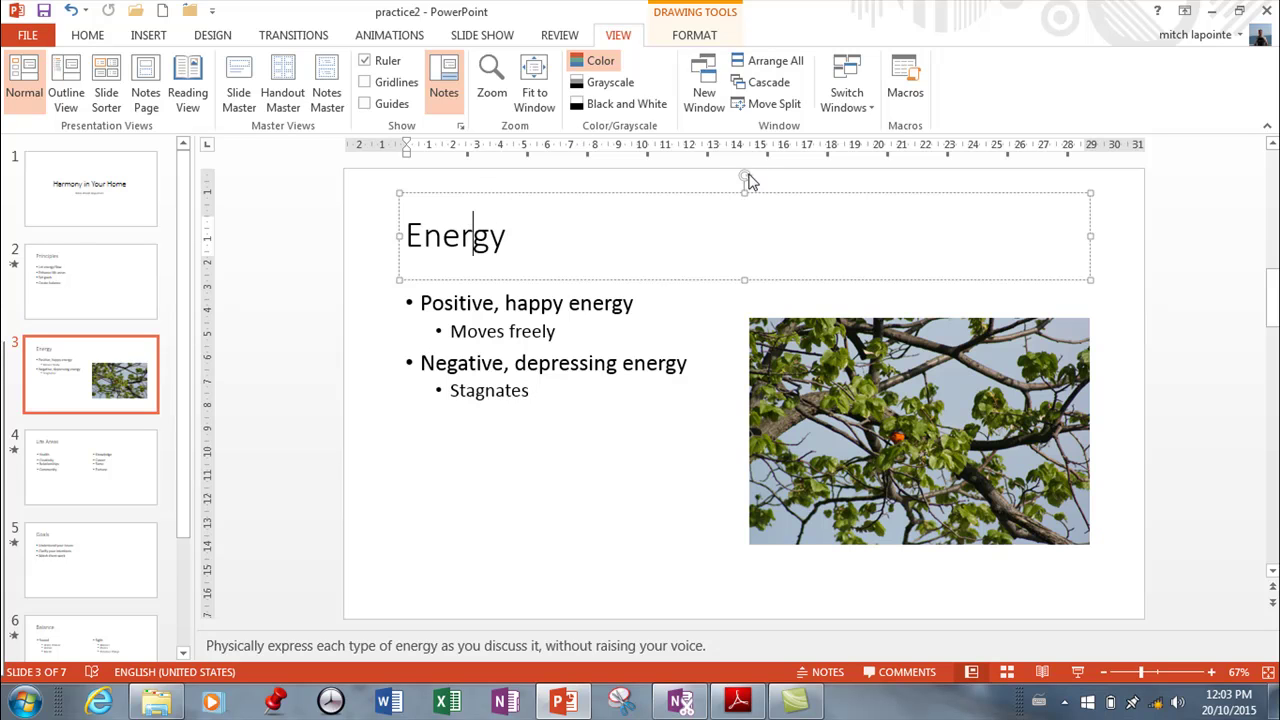
Shrink the Energy title box to about 7.16 × 3.68 cm, centred at the top.
{"action": "mouse_move", "coordinate": [747, 174]}
{"action": "left_mouse_down"}
{"action": "mouse_move", "coordinate": [726, 154]}
{"action": "mouse_move", "coordinate": [748, 190]}
{"action": "left_mouse_up"}
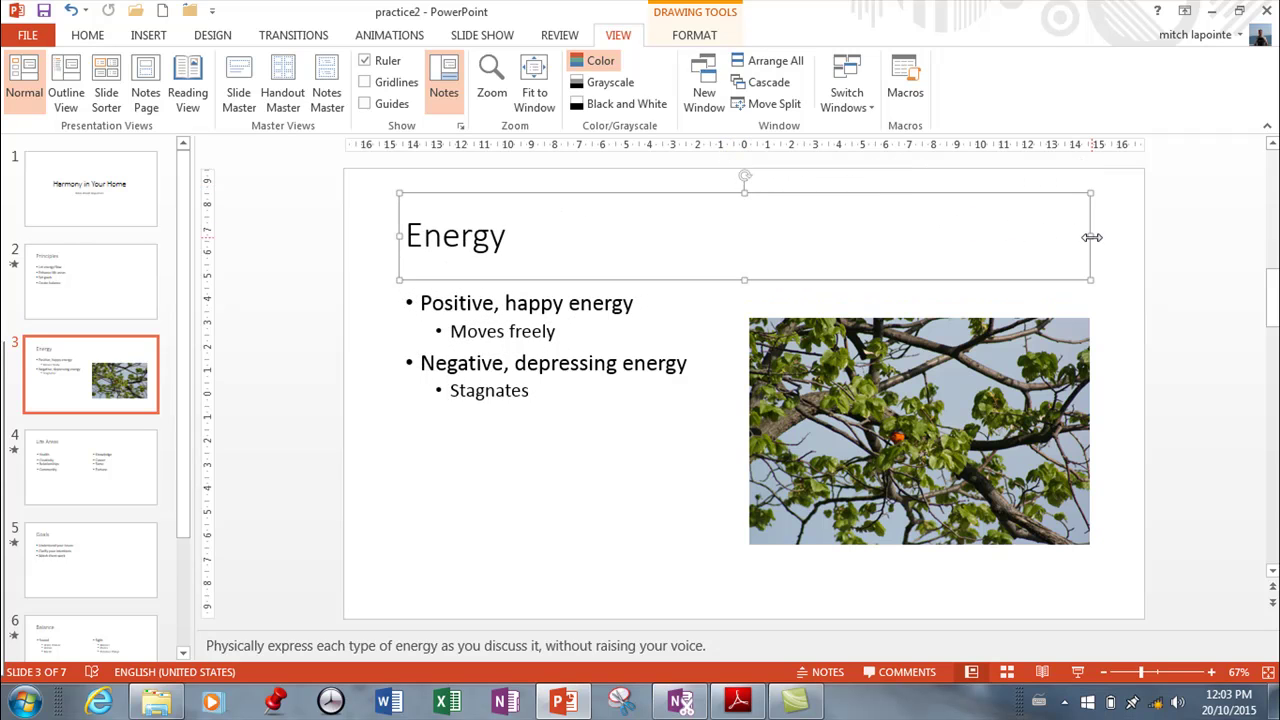
{"action": "left_click_drag", "start_coordinate": [1091, 237], "coordinate": [775, 193]}
{"action": "left_click", "coordinate": [698, 38]}
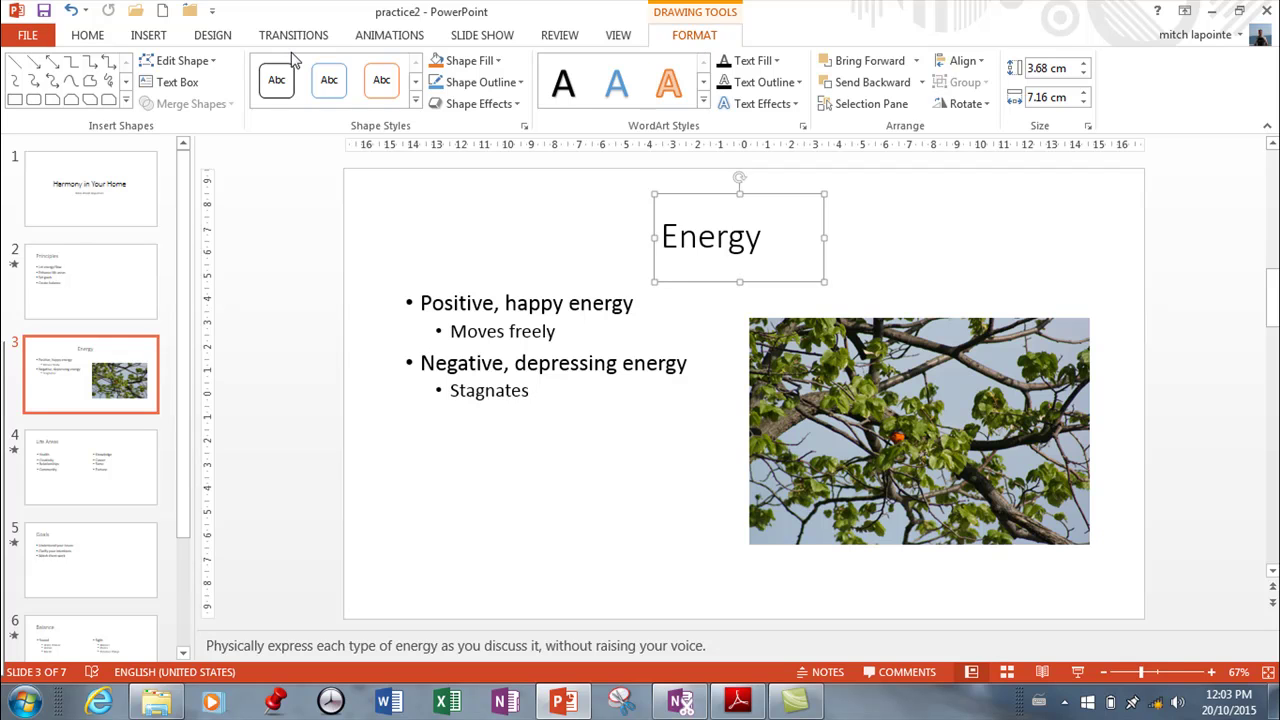
Turn the Energy title into a rounded rectangle filled with the photo's olive green.
{"action": "left_click", "coordinate": [90, 102]}
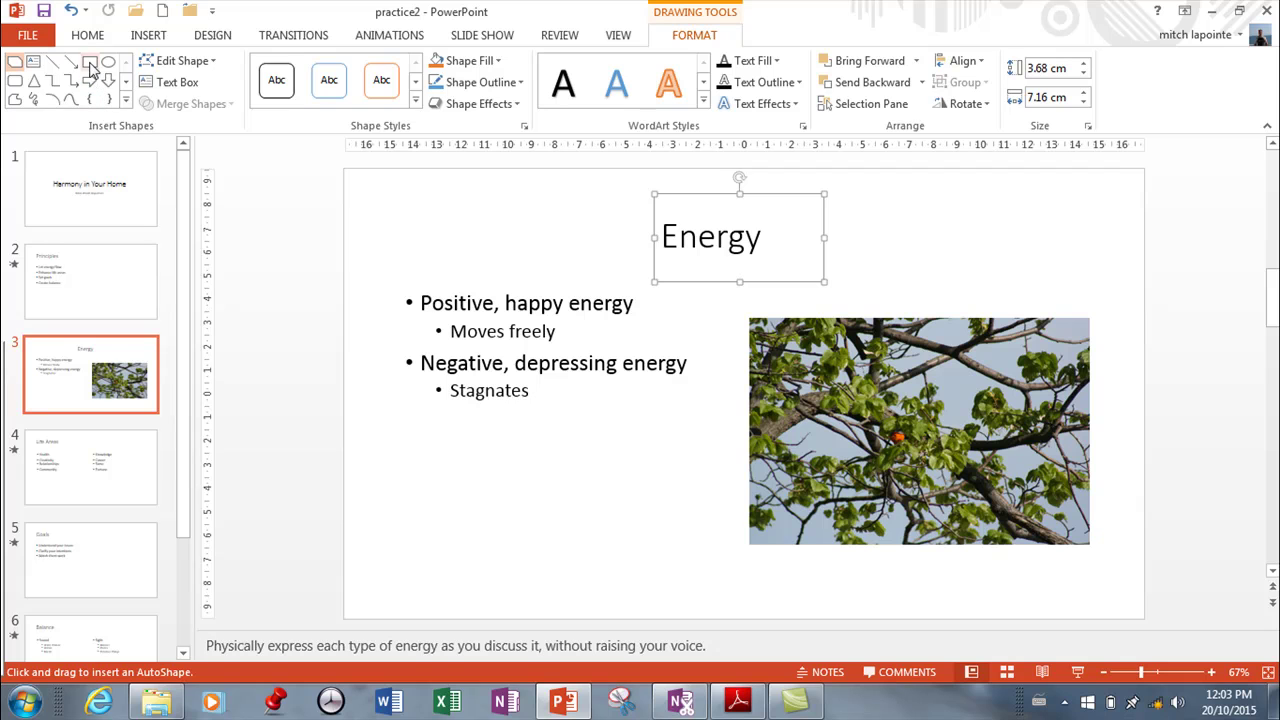
{"action": "left_click", "coordinate": [213, 64]}
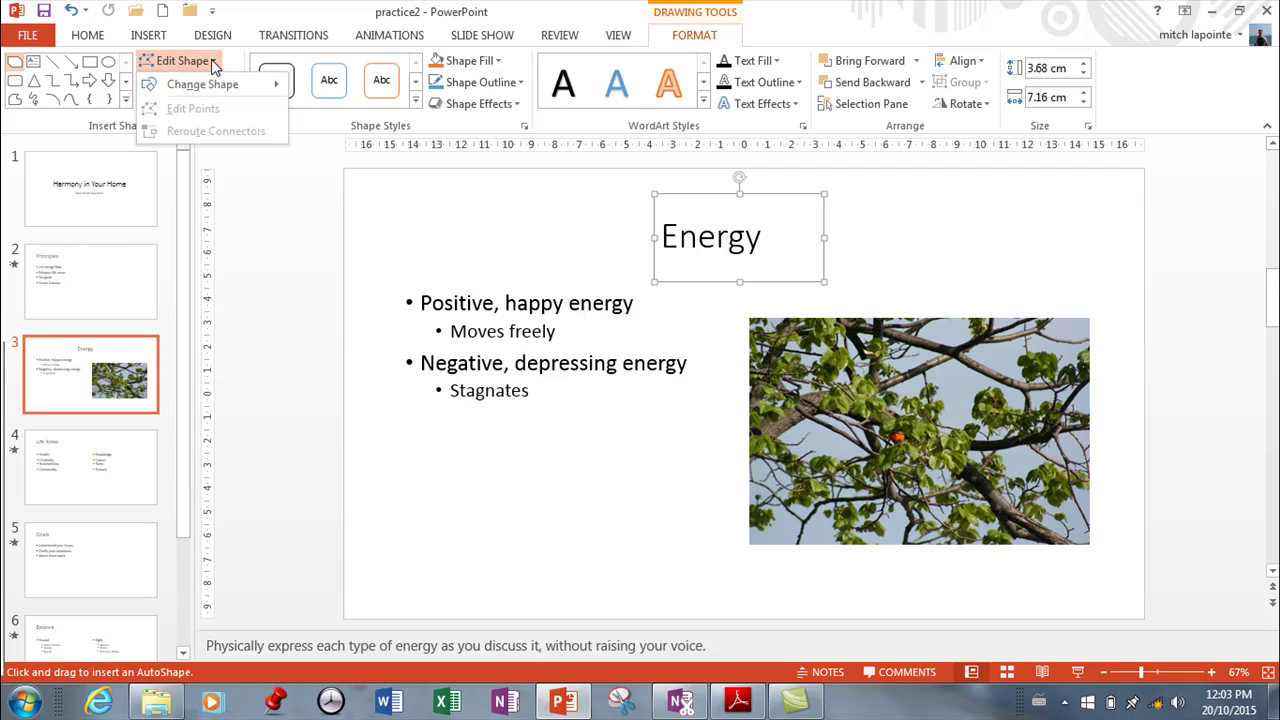
{"action": "mouse_move", "coordinate": [250, 92]}
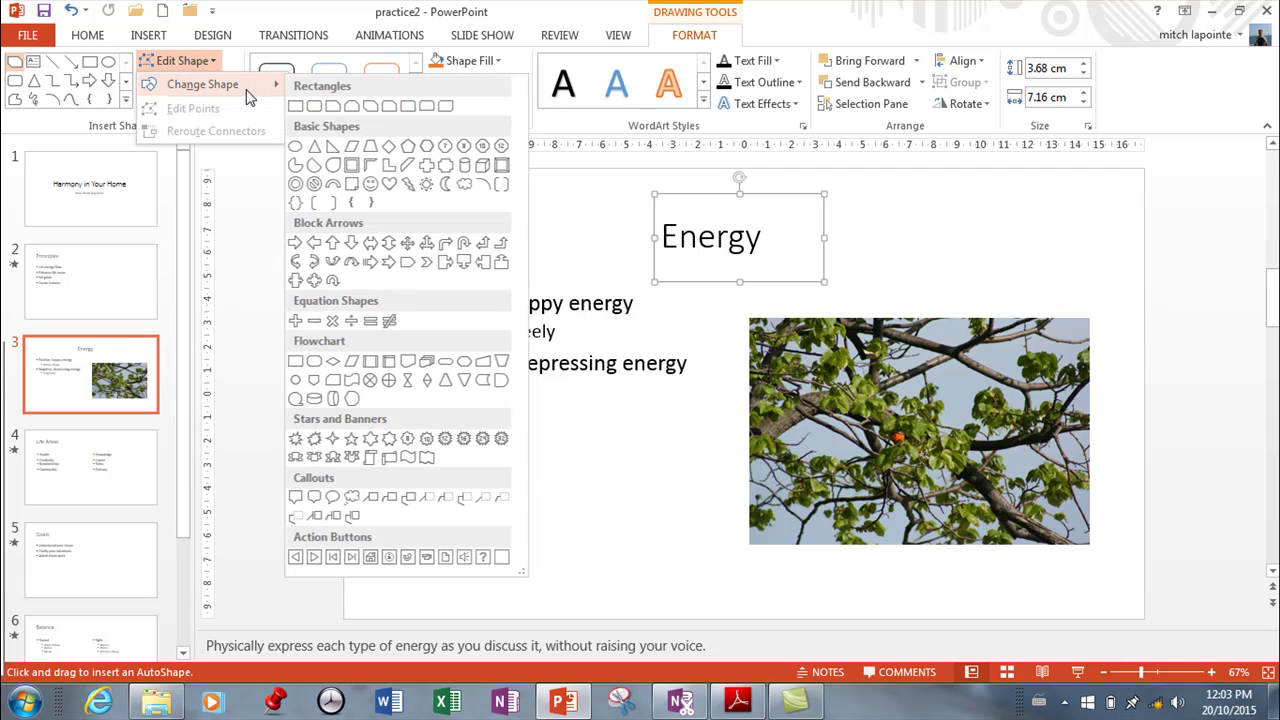
{"action": "left_click", "coordinate": [316, 107]}
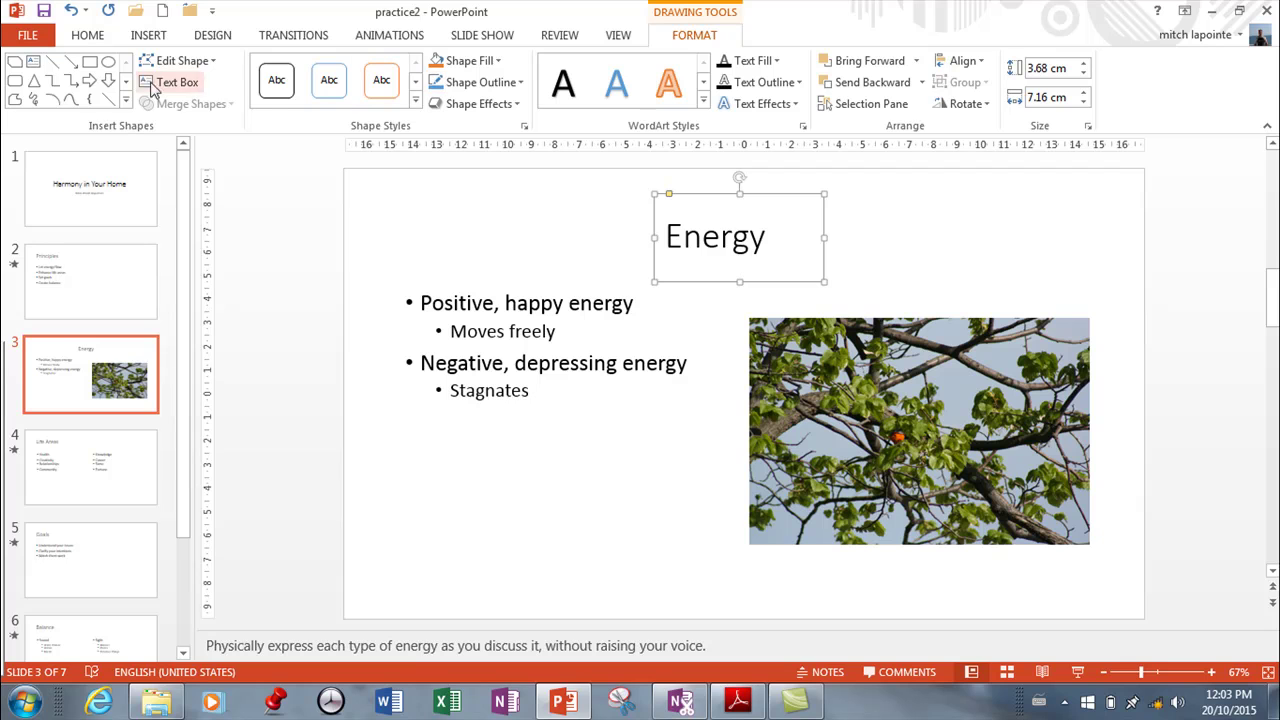
{"action": "left_click", "coordinate": [497, 62]}
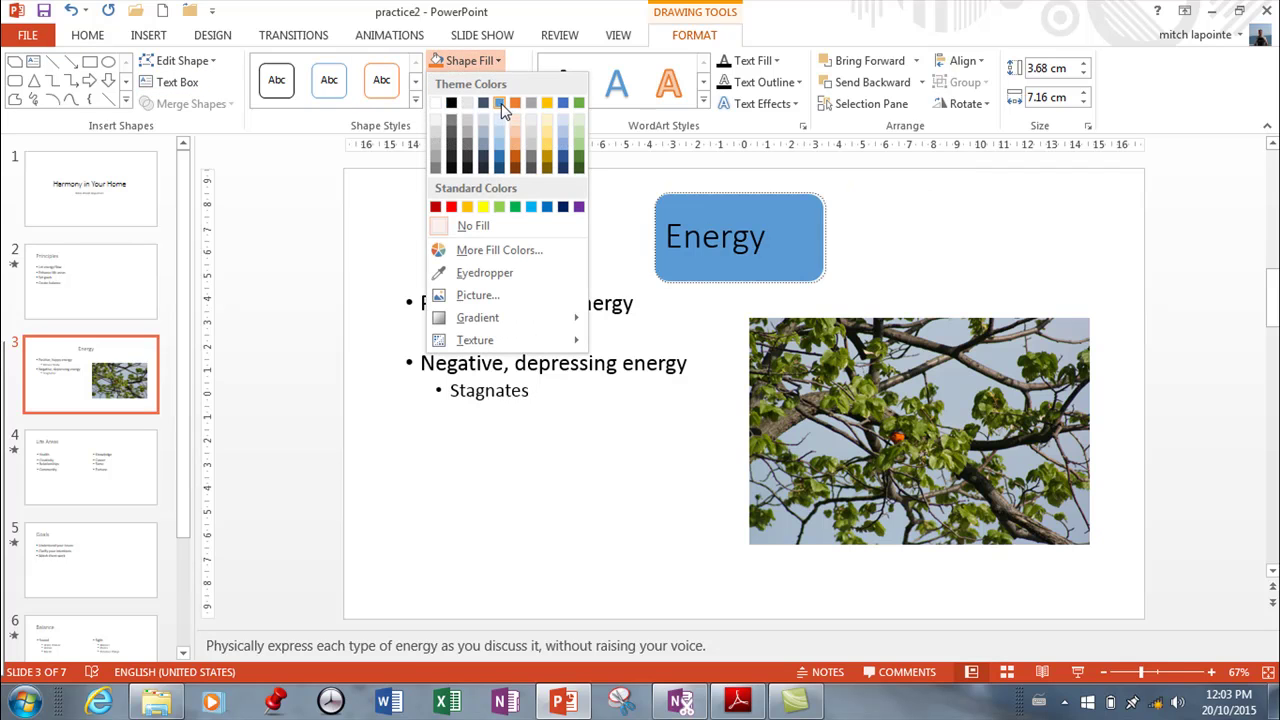
{"action": "left_click", "coordinate": [463, 278]}
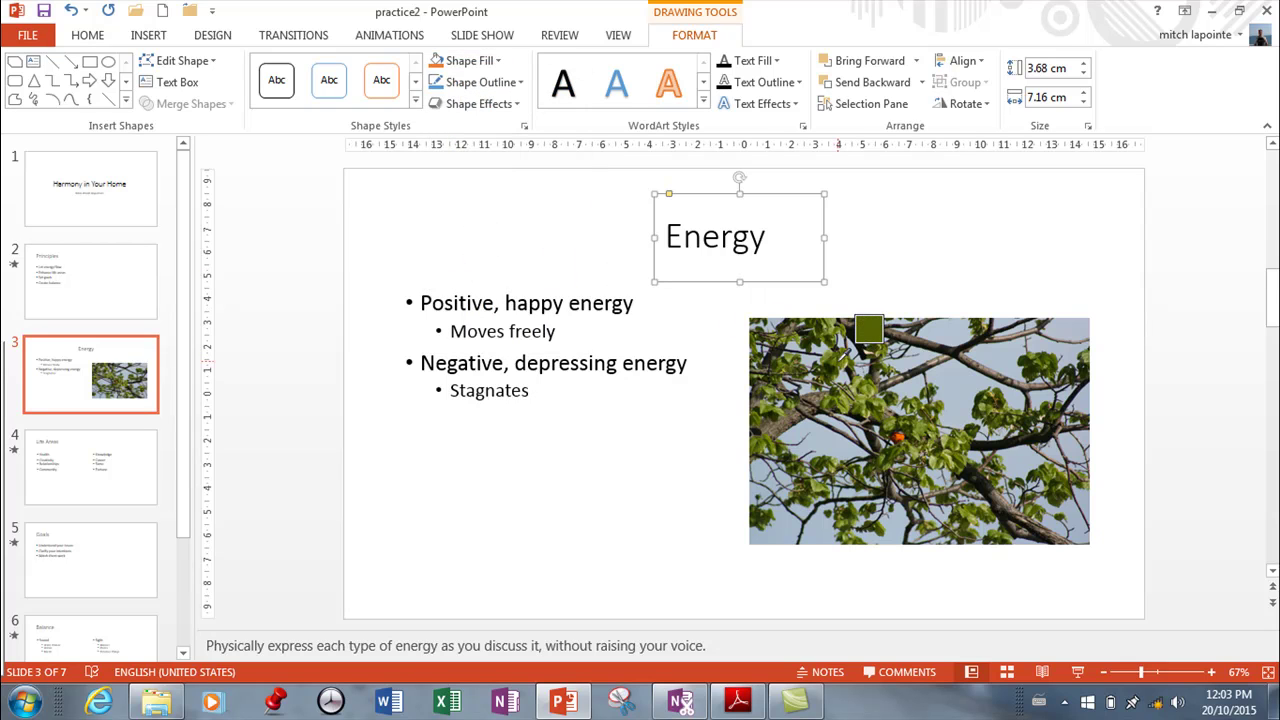
{"action": "left_click", "coordinate": [840, 355]}
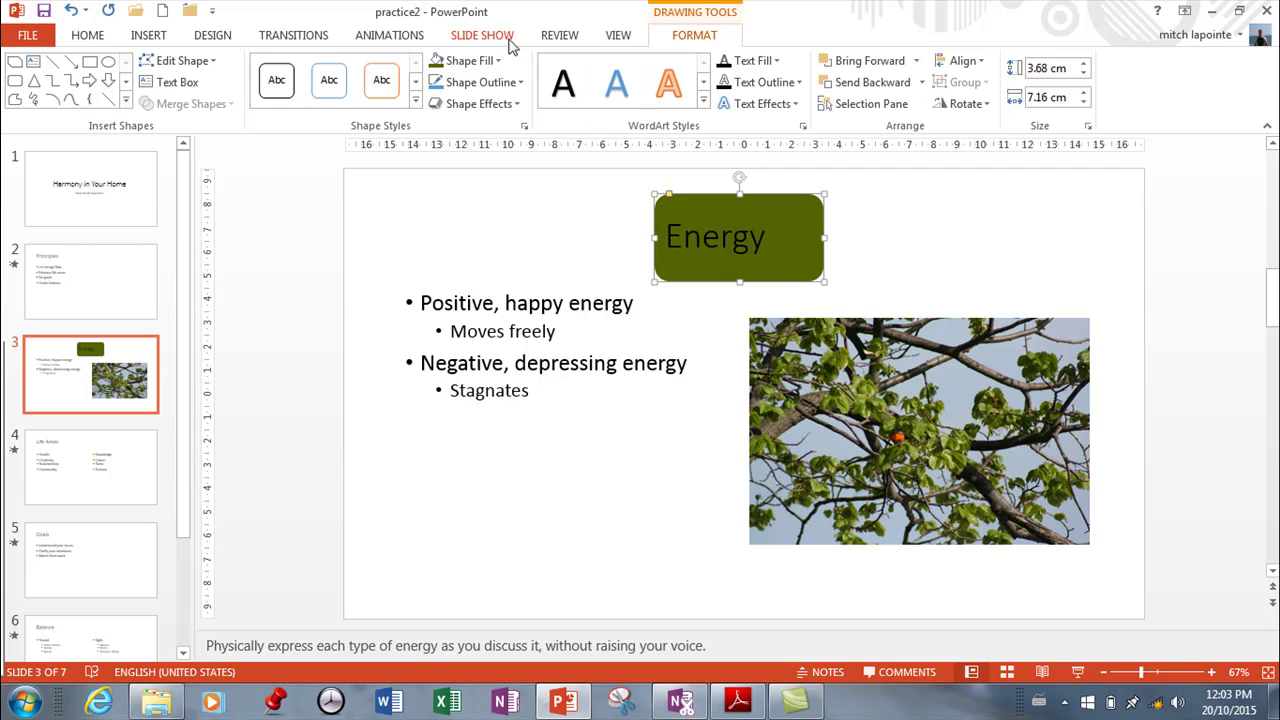
Give the title shape a 4½ pt outline.
{"action": "left_click", "coordinate": [519, 84]}
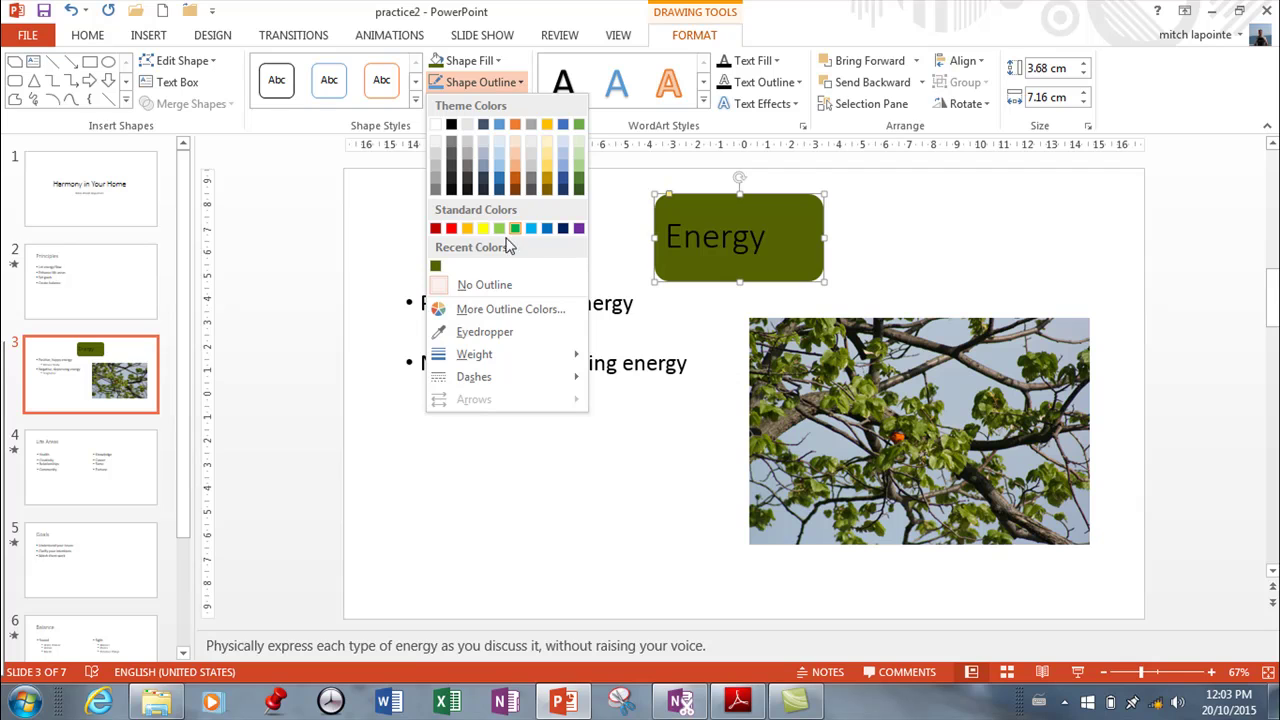
{"action": "mouse_move", "coordinate": [483, 358]}
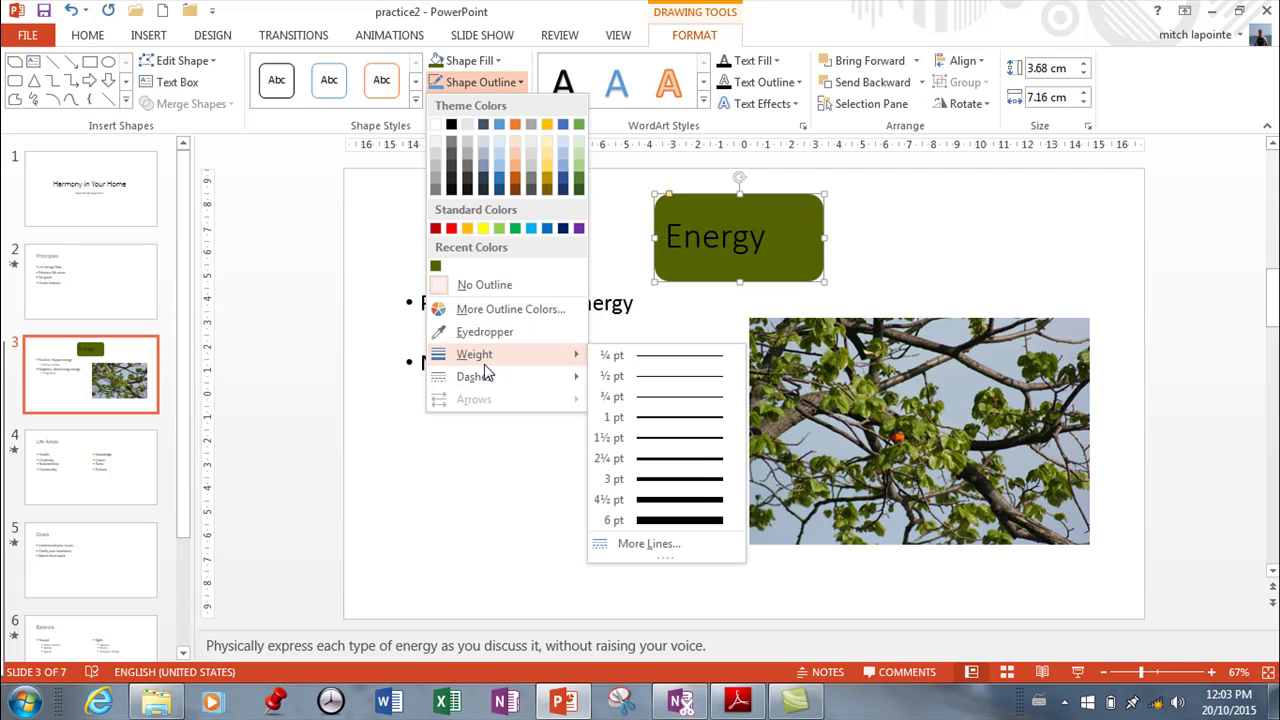
{"action": "left_click", "coordinate": [675, 500]}
{"action": "left_click", "coordinate": [512, 106]}
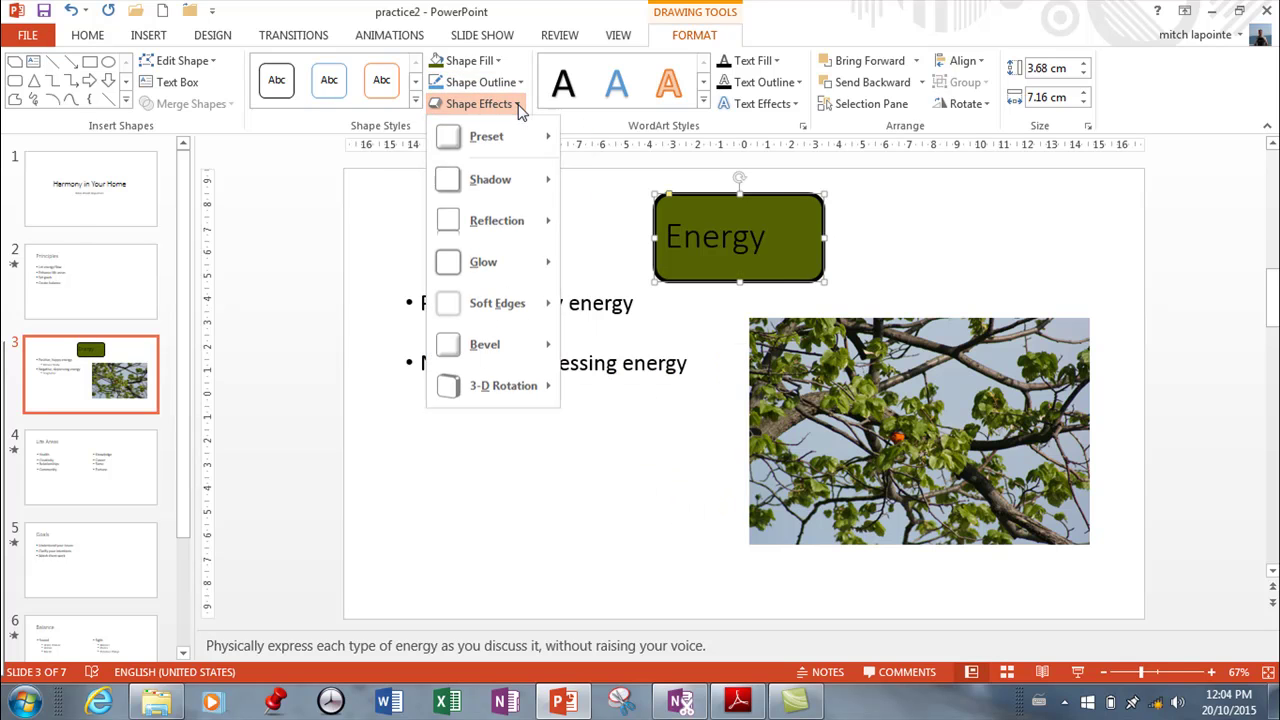
{"action": "mouse_move", "coordinate": [486, 134]}
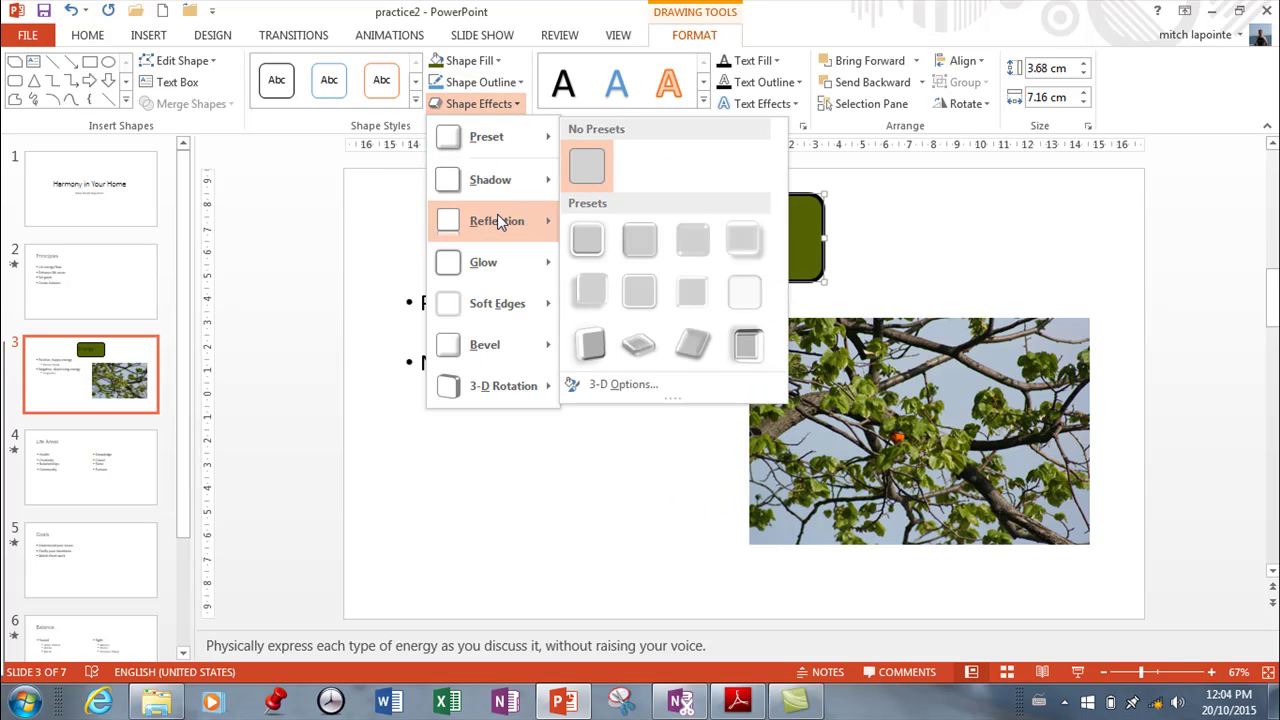
{"action": "mouse_move", "coordinate": [496, 214]}
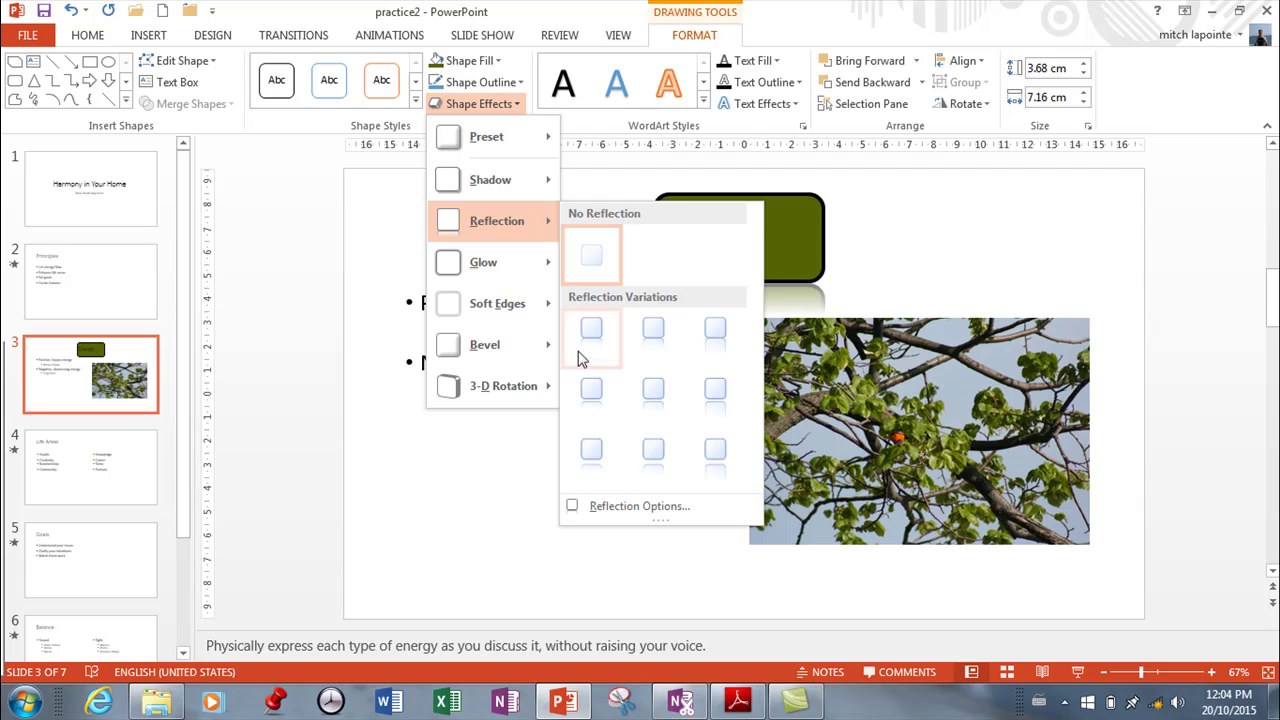
{"action": "left_click", "coordinate": [770, 222]}
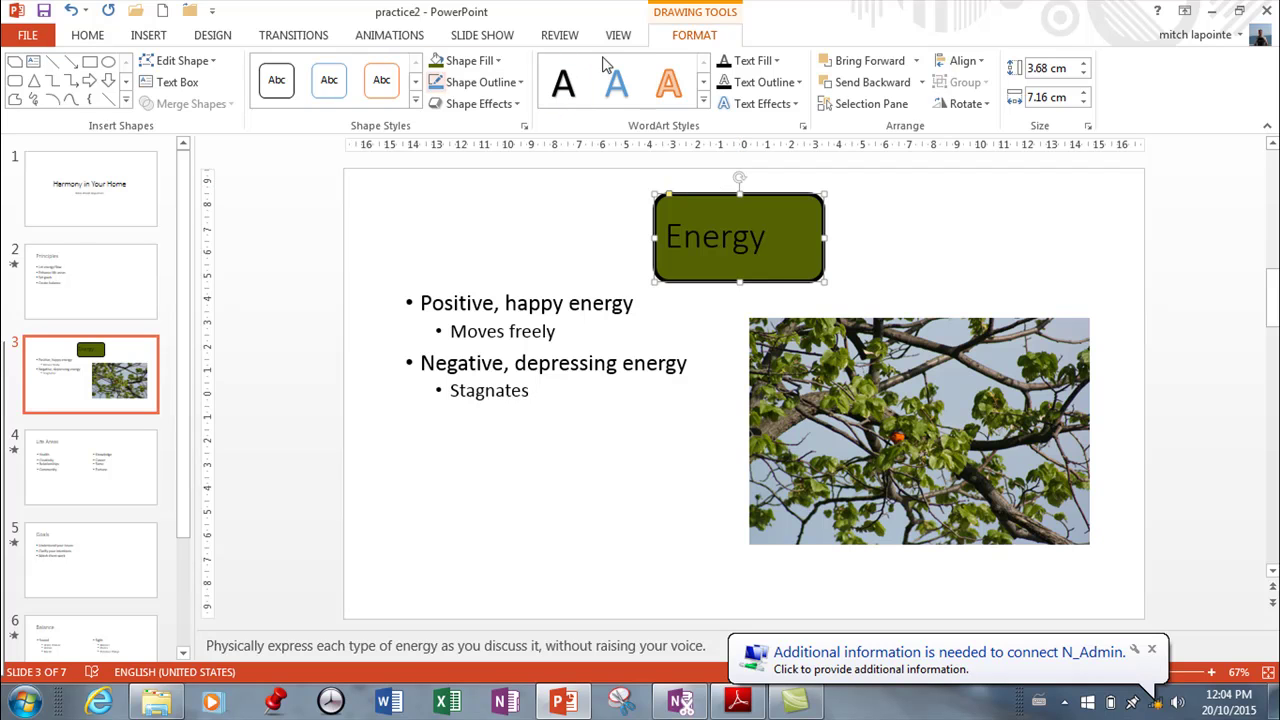
Apply a light-blue outlined WordArt style to Energy and resize its shape to 3.06 × 9.08 cm.
{"action": "left_click", "coordinate": [703, 101]}
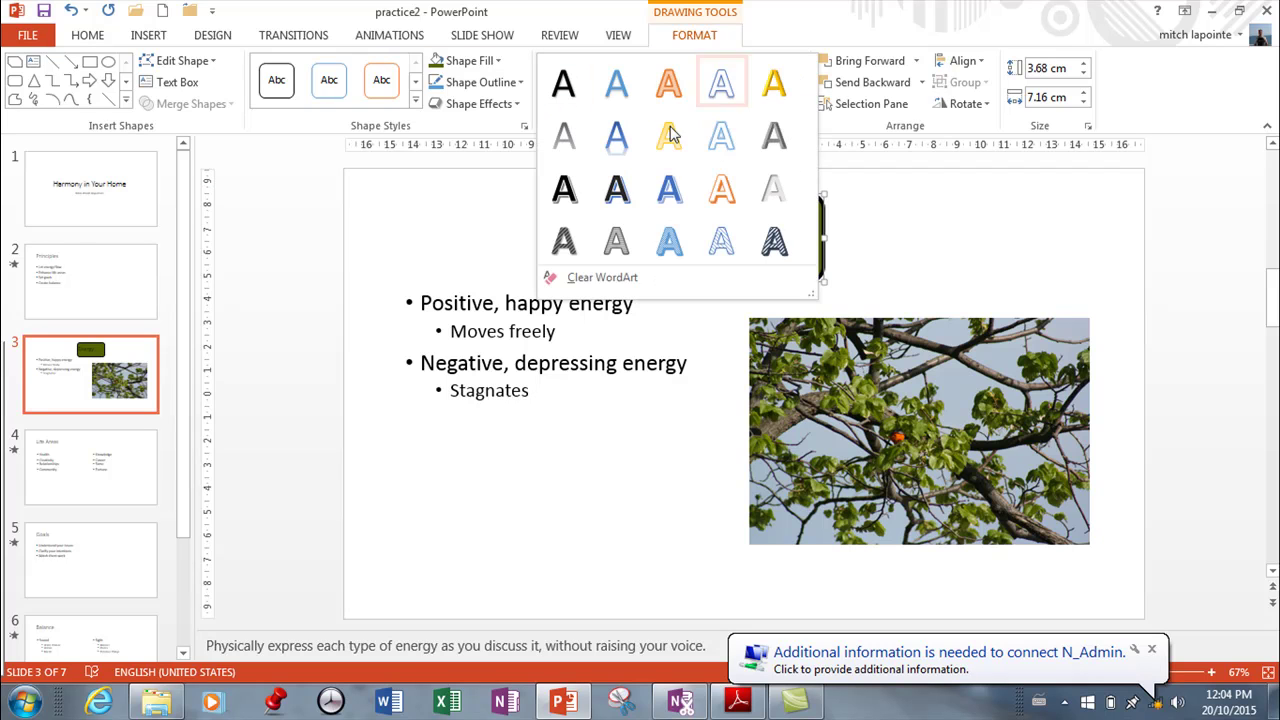
{"action": "left_click", "coordinate": [670, 188]}
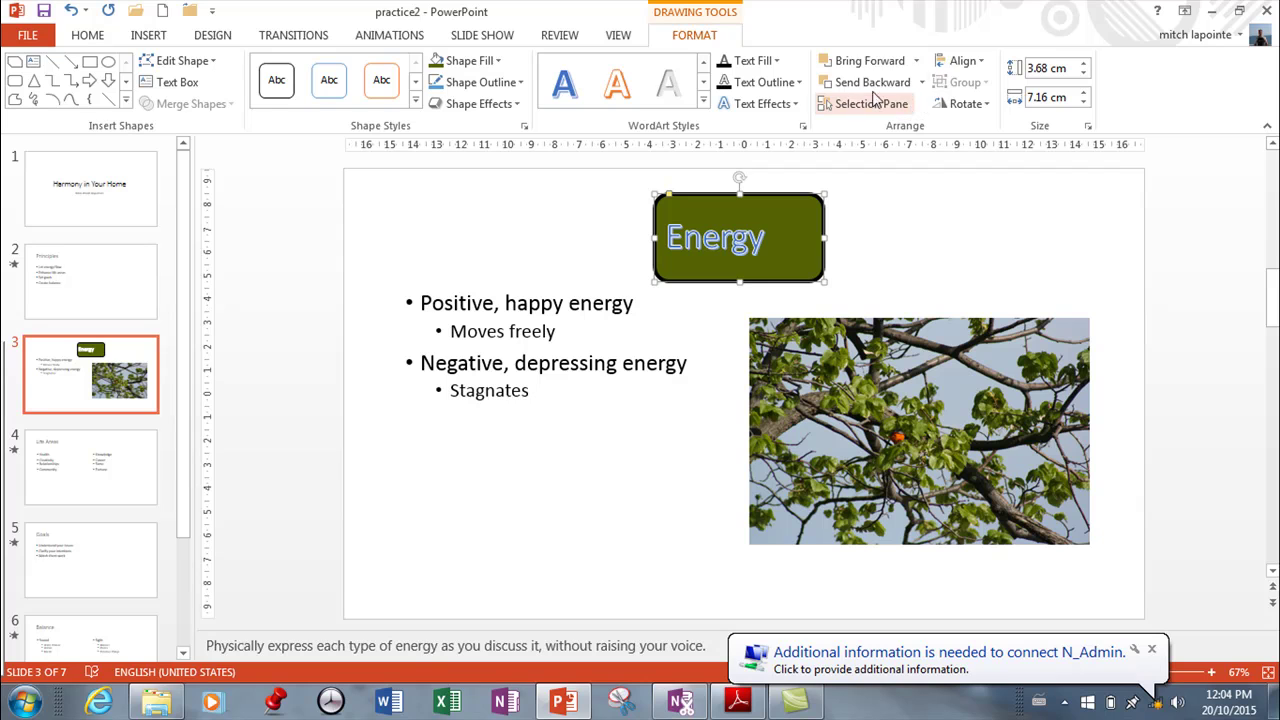
{"action": "left_click", "coordinate": [1083, 64]}
{"action": "left_click", "coordinate": [1083, 64]}
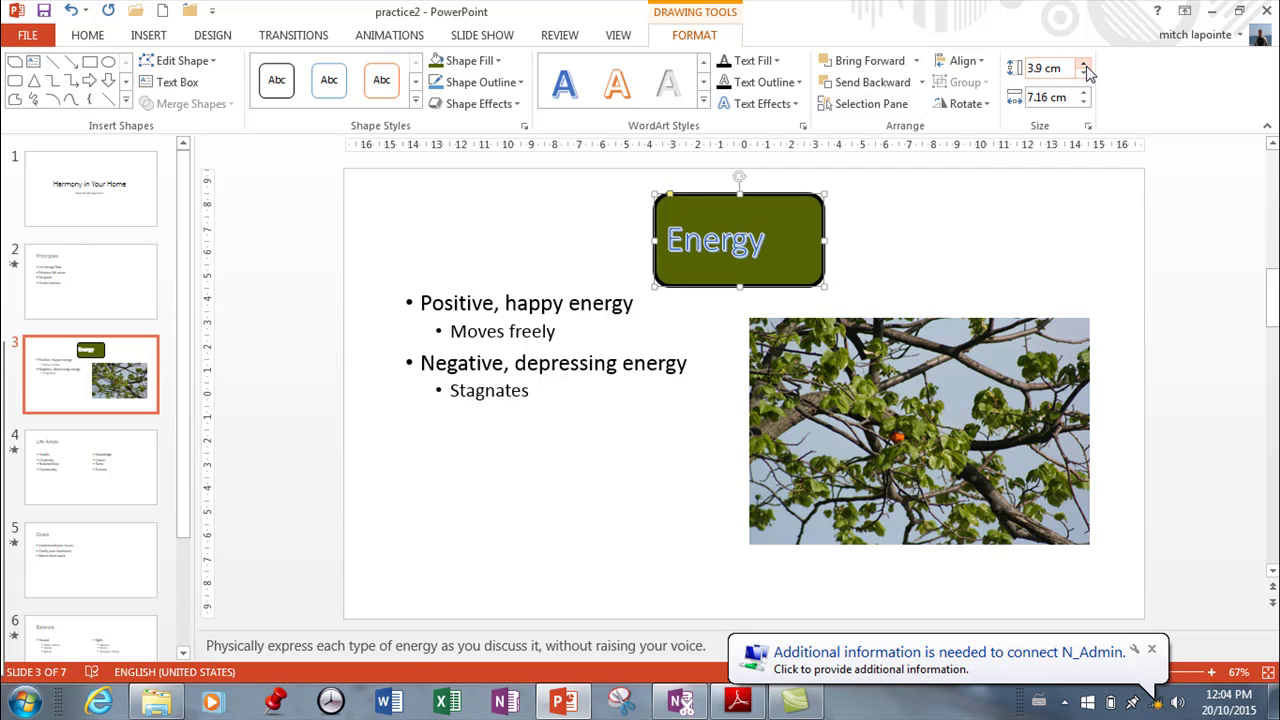
{"action": "left_click", "coordinate": [1083, 64]}
{"action": "left_click", "coordinate": [1083, 64]}
{"action": "left_click", "coordinate": [1083, 64]}
{"action": "left_click", "coordinate": [1083, 103]}
{"action": "left_click", "coordinate": [1083, 103]}
{"action": "left_click", "coordinate": [1083, 103]}
{"action": "left_click", "coordinate": [1083, 103]}
{"action": "left_click", "coordinate": [1083, 103]}
{"action": "left_click", "coordinate": [1083, 103]}
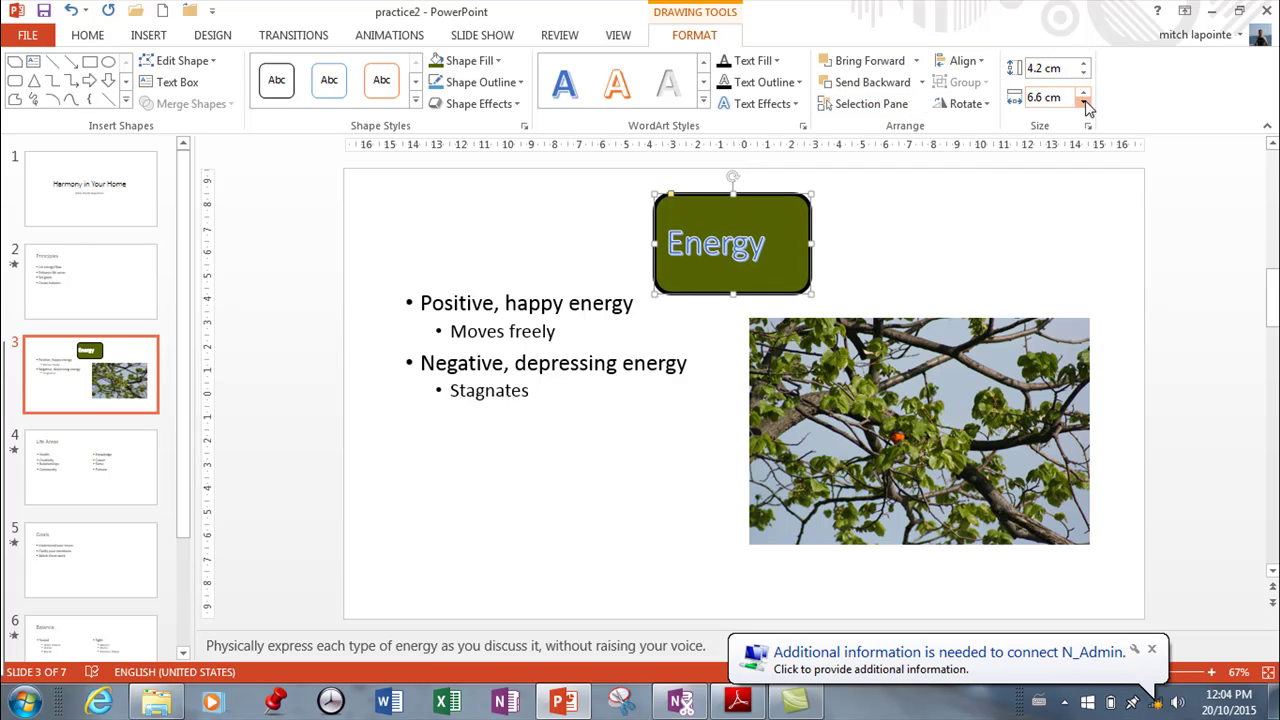
{"action": "left_click_drag", "start_coordinate": [734, 295], "coordinate": [737, 267]}
{"action": "left_click_drag", "start_coordinate": [811, 230], "coordinate": [870, 228]}
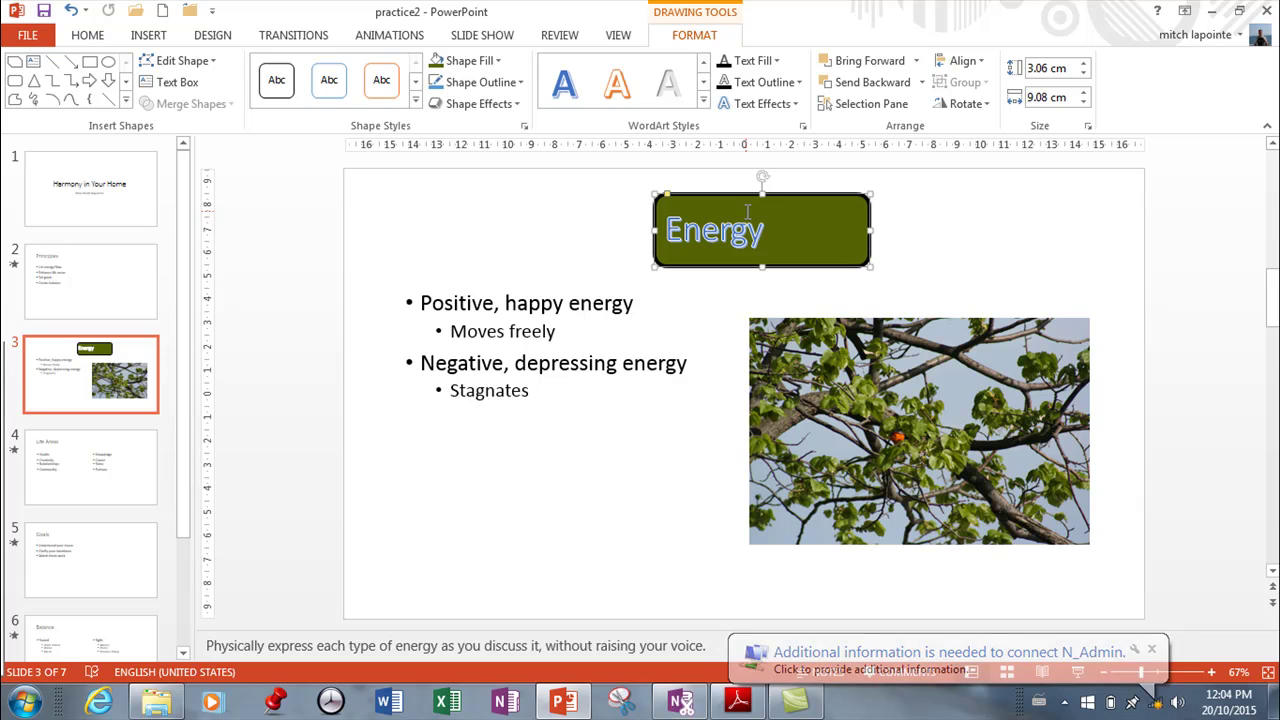
Centre the Energy text within its green shape.
{"action": "left_click", "coordinate": [720, 230]}
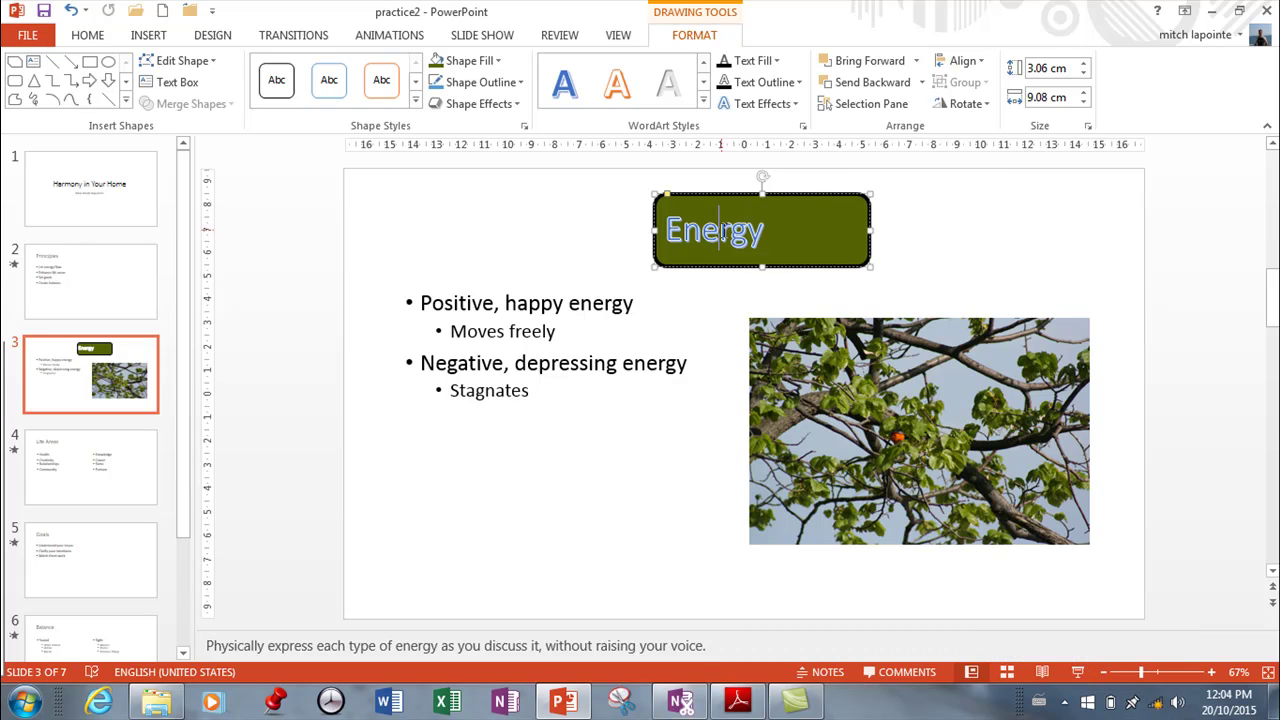
{"action": "left_click", "coordinate": [87, 36]}
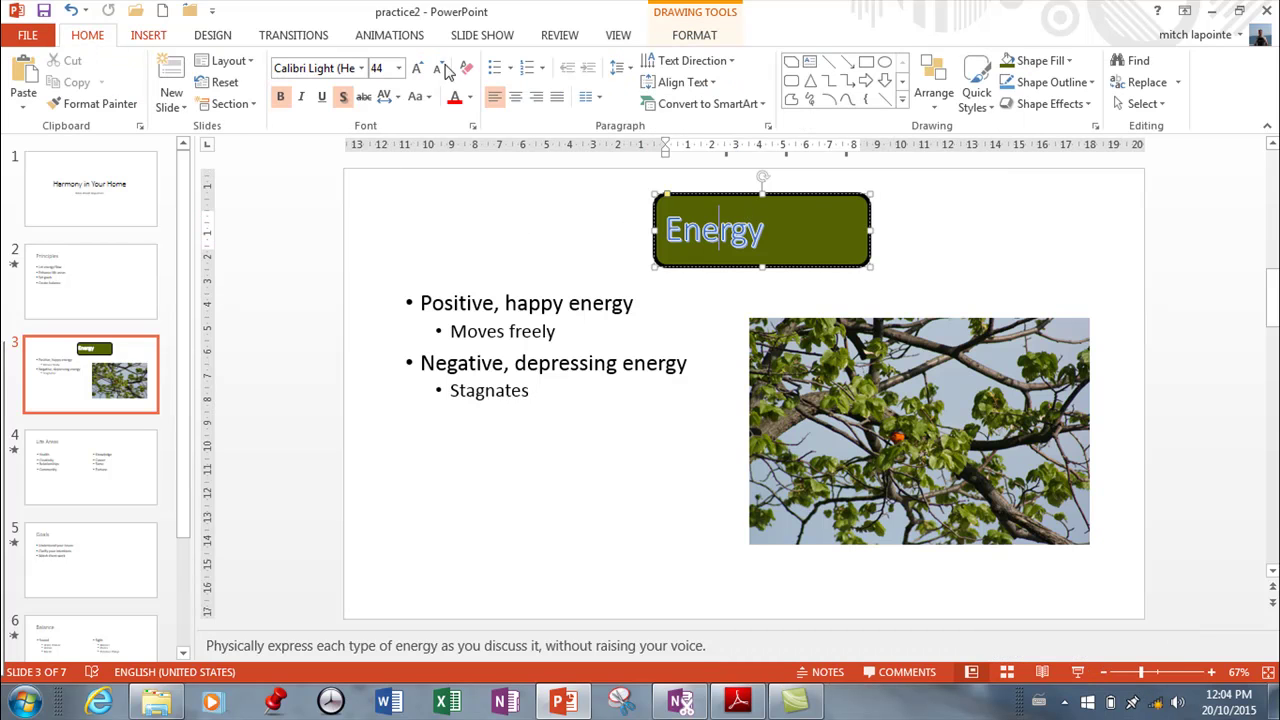
{"action": "left_click", "coordinate": [514, 99]}
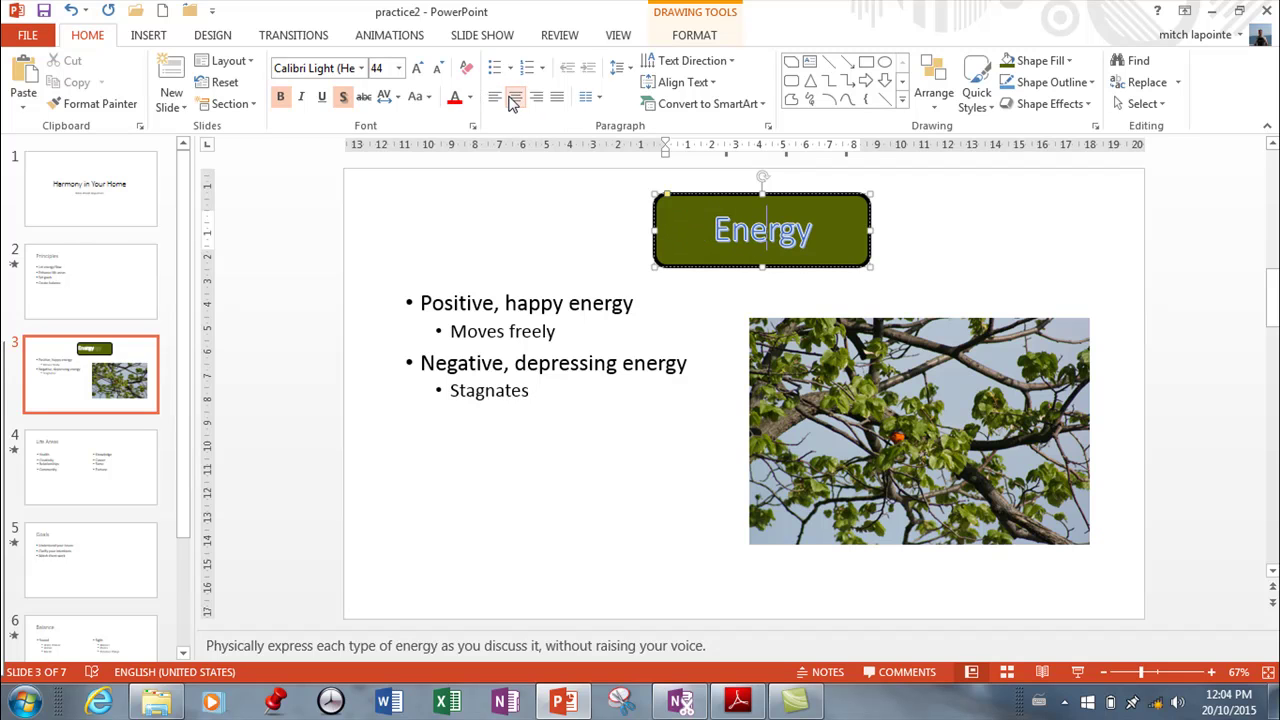
{"action": "left_click", "coordinate": [535, 99]}
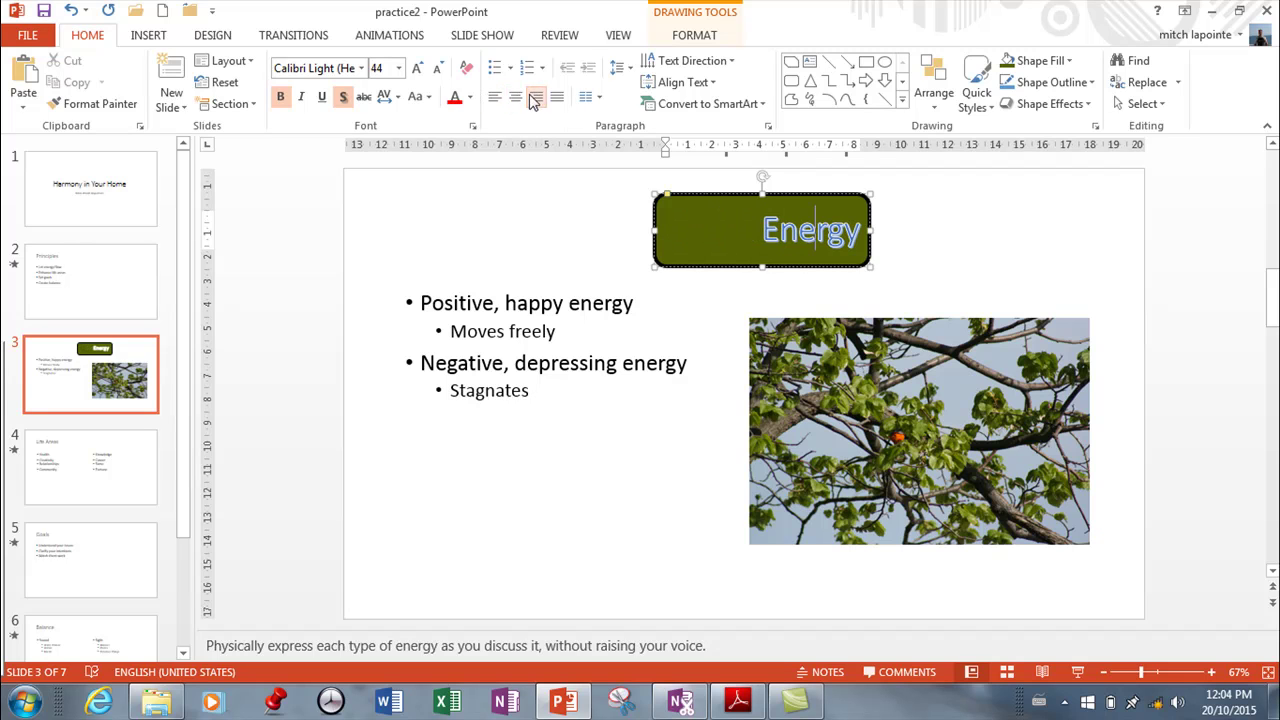
{"action": "left_click", "coordinate": [516, 100]}
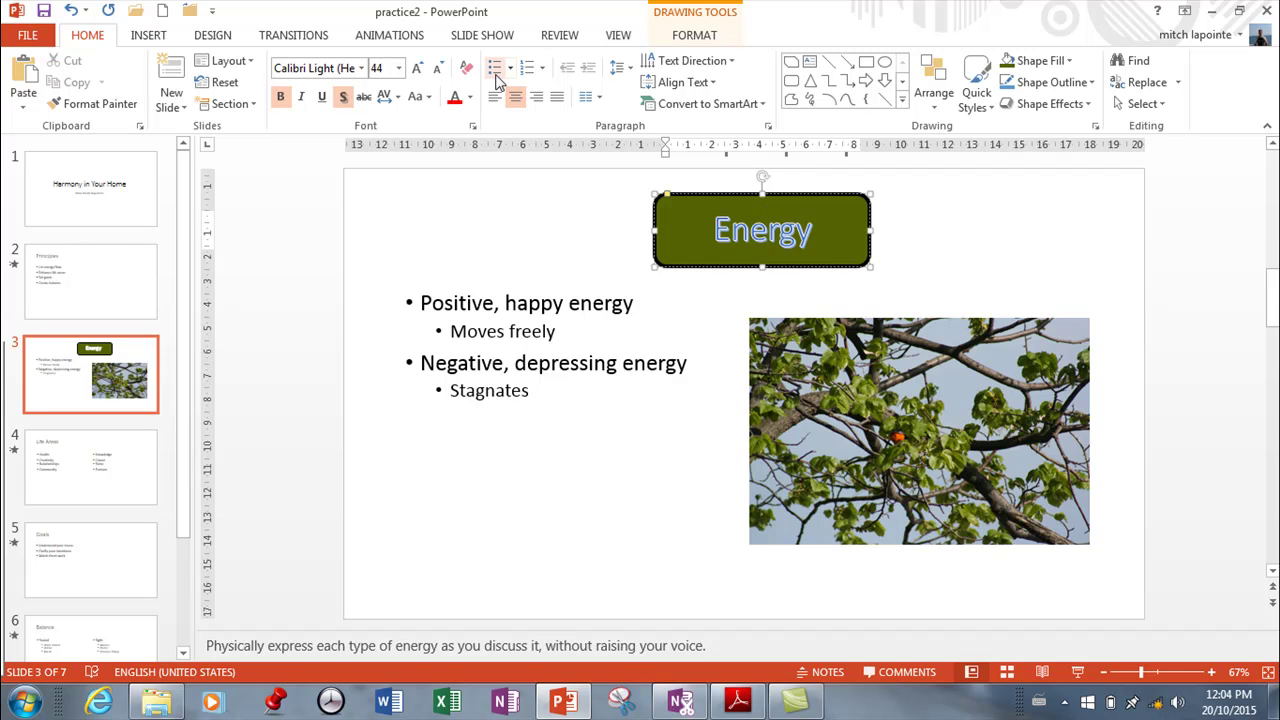
Number the title so it reads '1. Energy'.
{"action": "left_click", "coordinate": [498, 70]}
{"action": "left_click", "coordinate": [524, 70]}
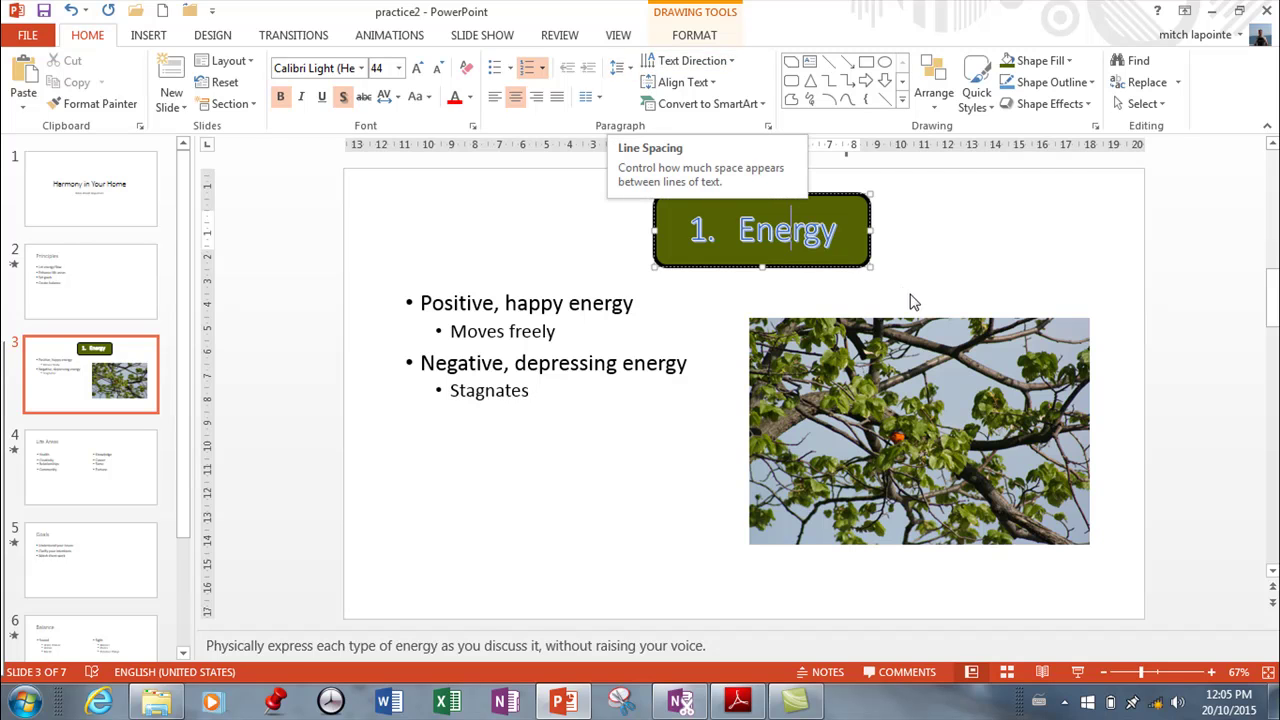
{"action": "left_click", "coordinate": [570, 290]}
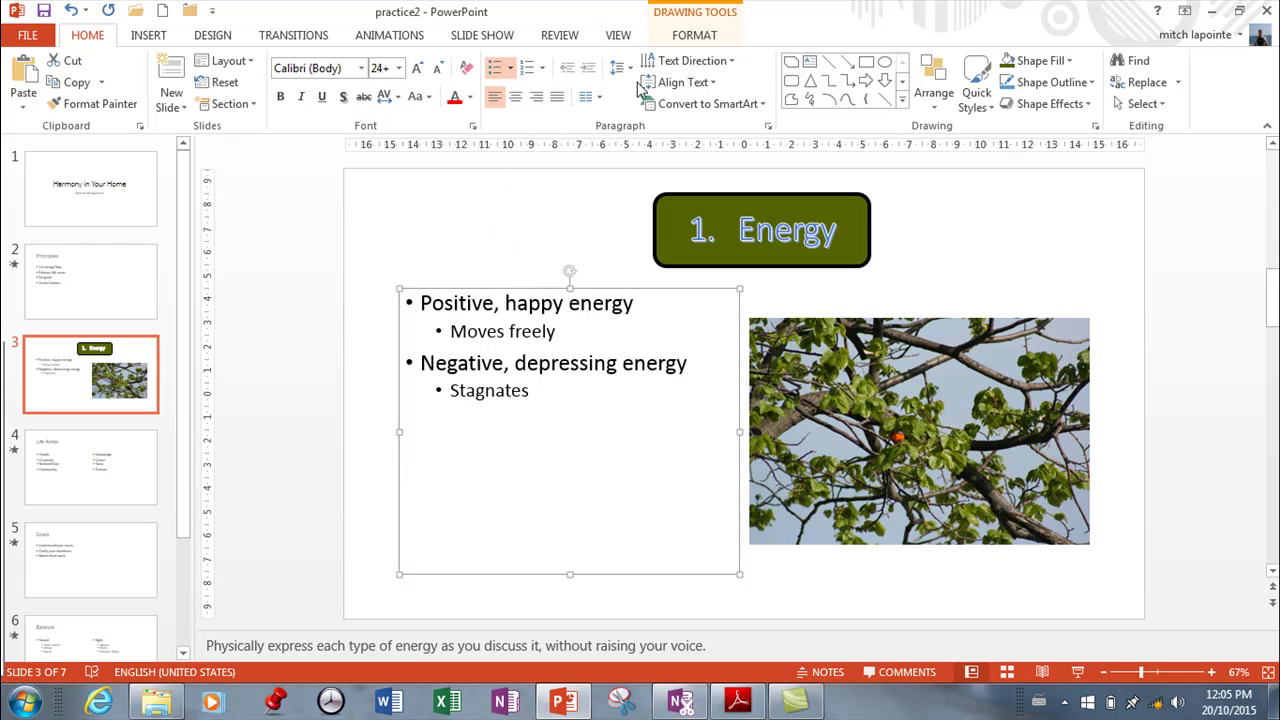
Set the slide 3 bullet text to 2.0 line spacing.
{"action": "left_click_drag", "start_coordinate": [538, 391], "coordinate": [476, 305]}
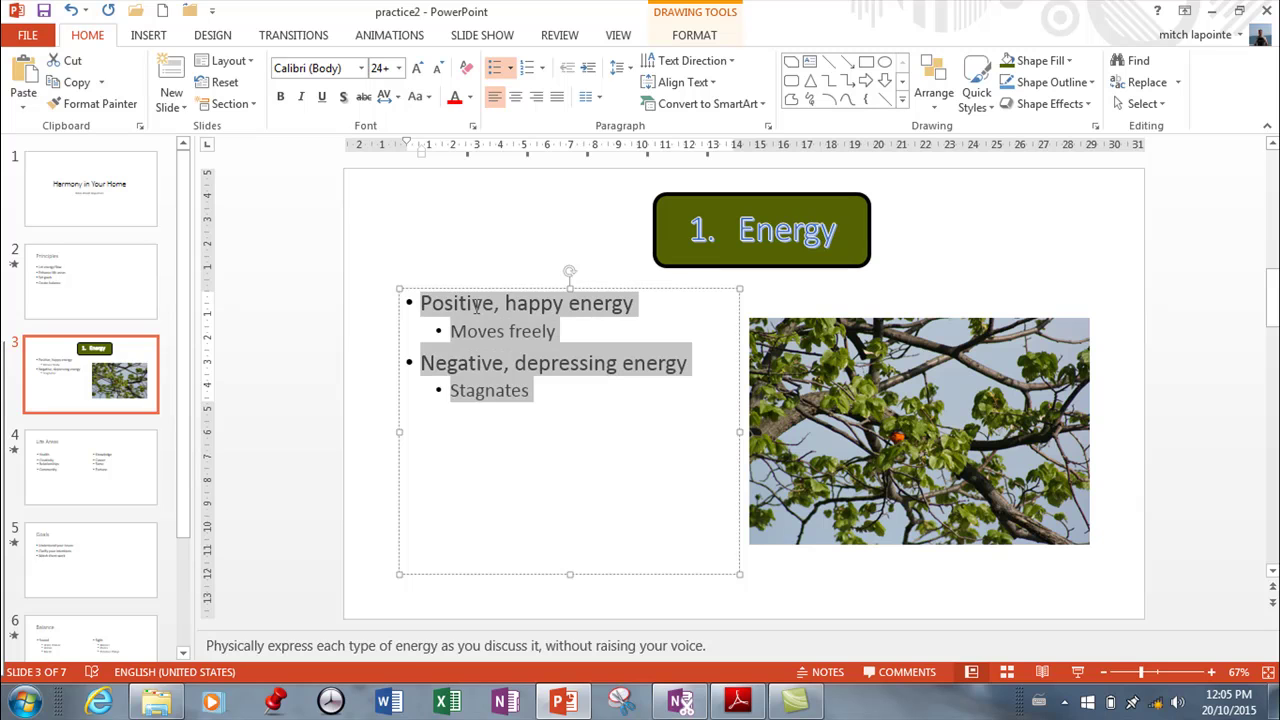
{"action": "left_click", "coordinate": [630, 68]}
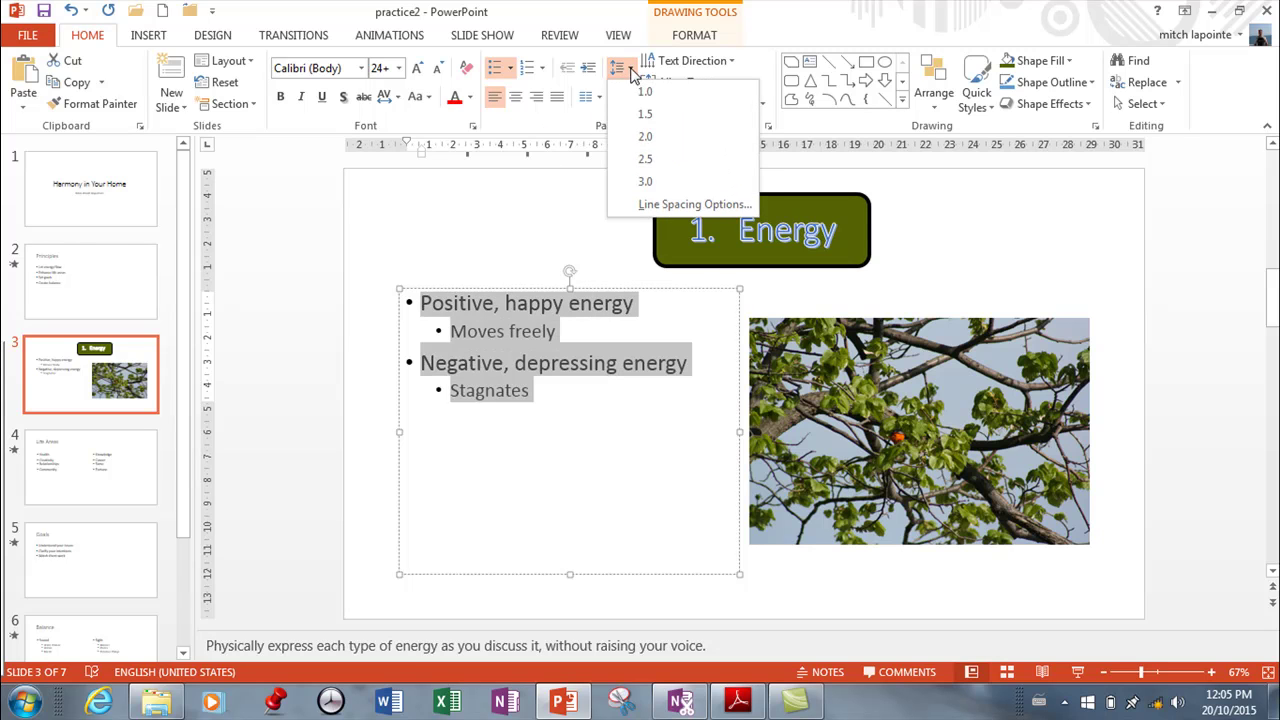
{"action": "left_click", "coordinate": [662, 147]}
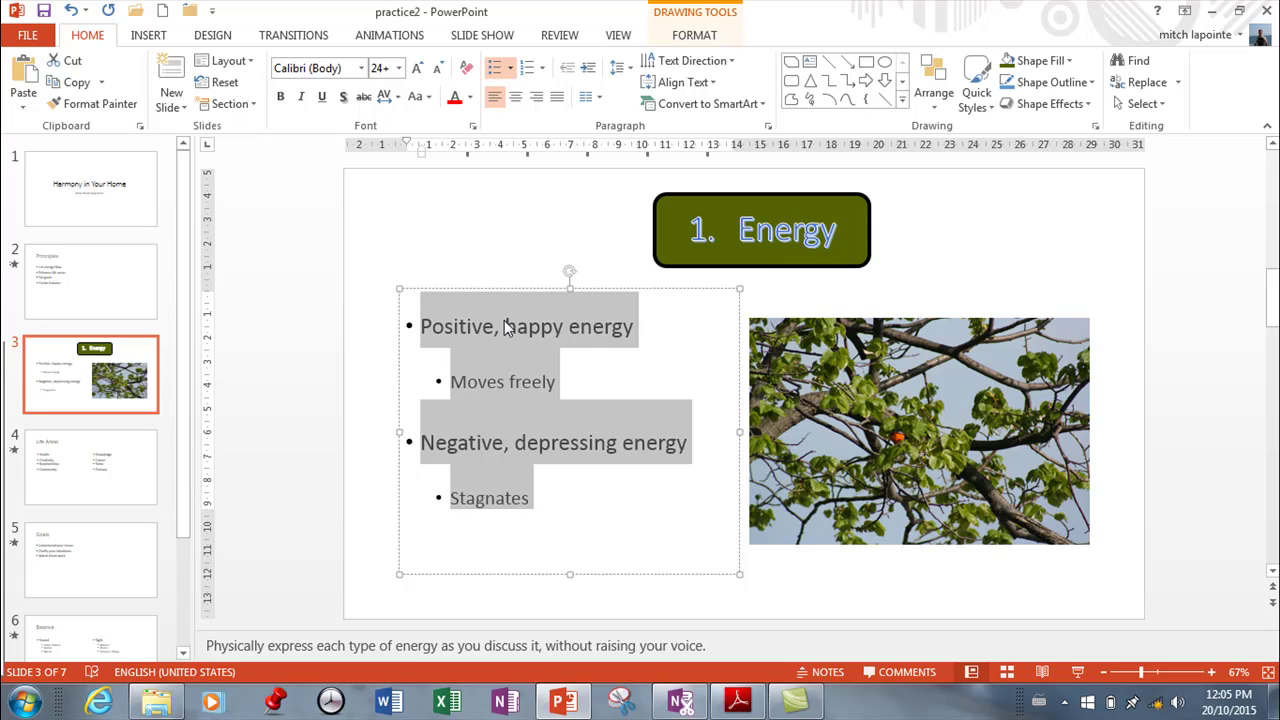
Undo the line spacing and all the Energy title formatting back to the original placeholder.
{"action": "left_click", "coordinate": [71, 10]}
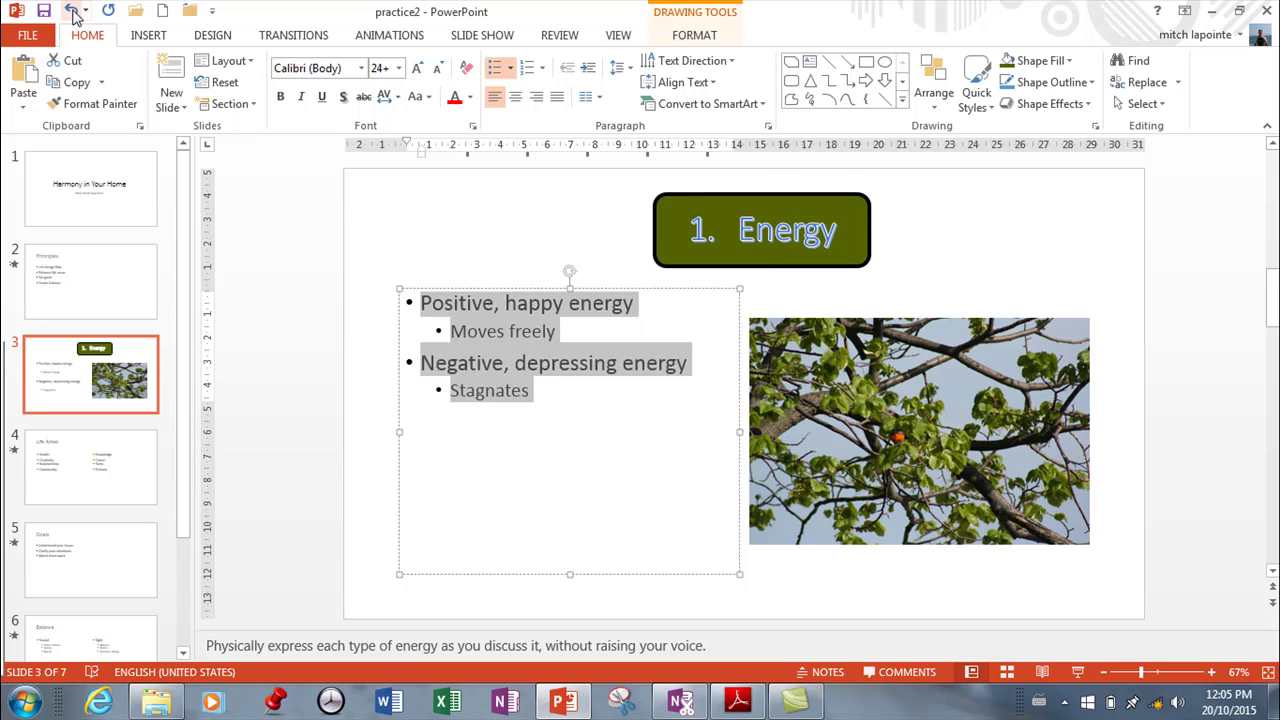
{"action": "left_click", "coordinate": [71, 10]}
{"action": "left_click", "coordinate": [72, 11]}
{"action": "left_click", "coordinate": [71, 10]}
{"action": "left_click", "coordinate": [71, 10]}
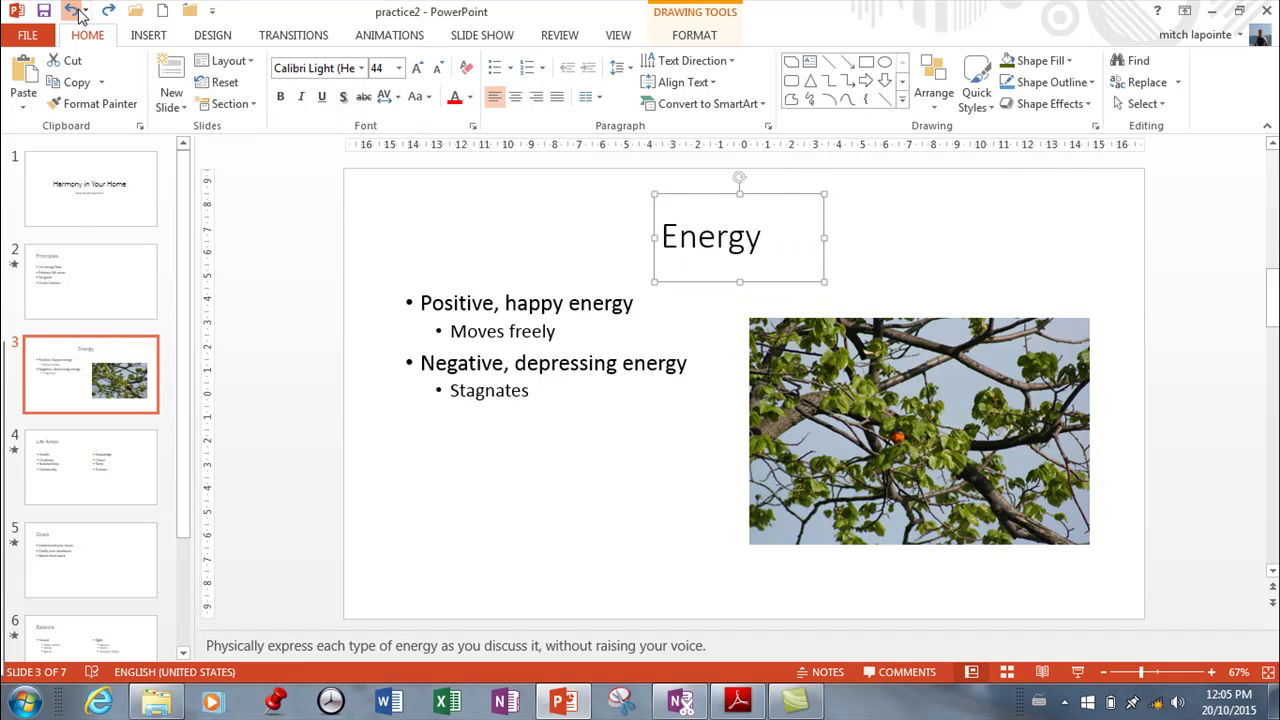
{"action": "left_click", "coordinate": [72, 11]}
{"action": "left_click", "coordinate": [72, 11]}
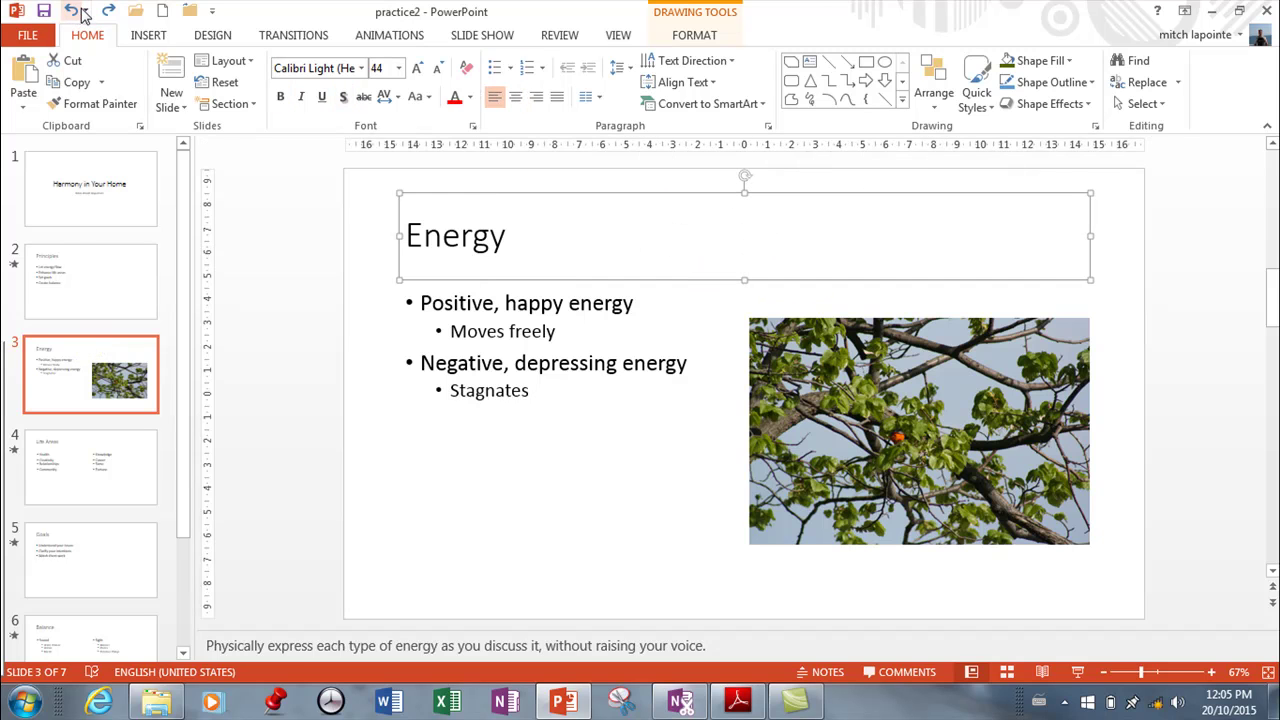
Apply the blue circle-pattern theme to the deck and select slide 3's bullet text.
{"action": "left_click", "coordinate": [218, 40]}
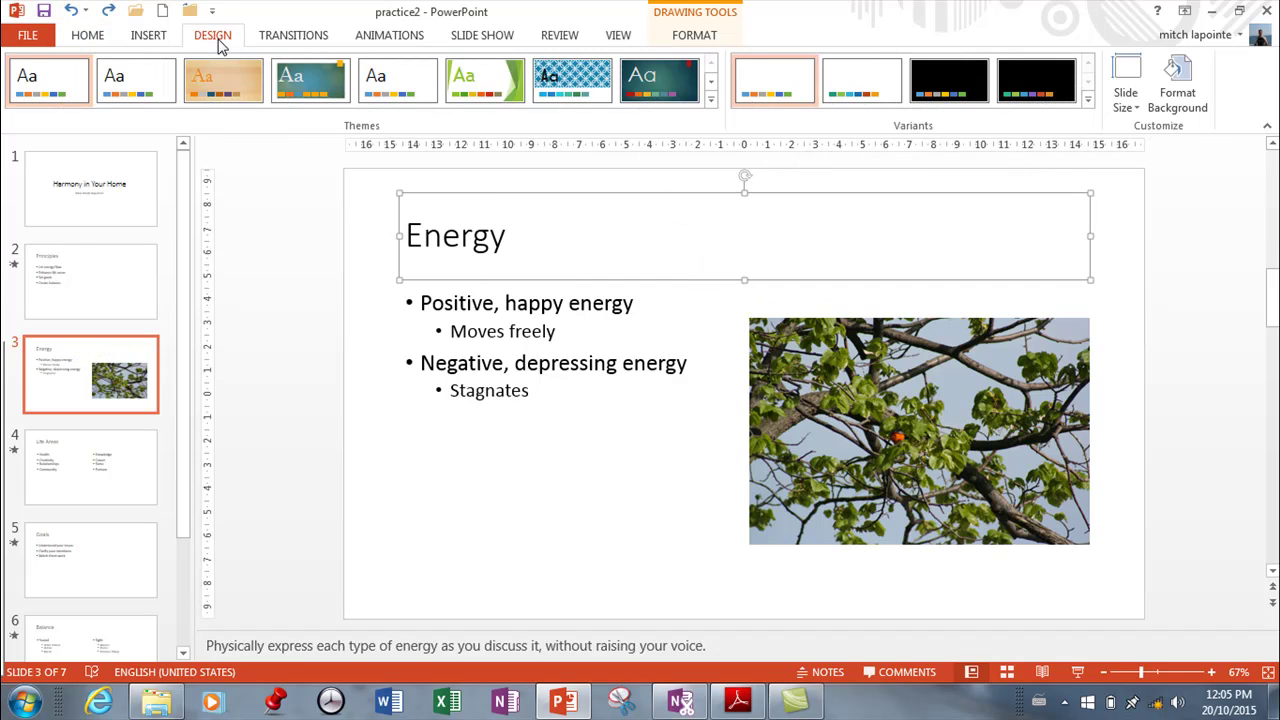
{"action": "left_click", "coordinate": [563, 90]}
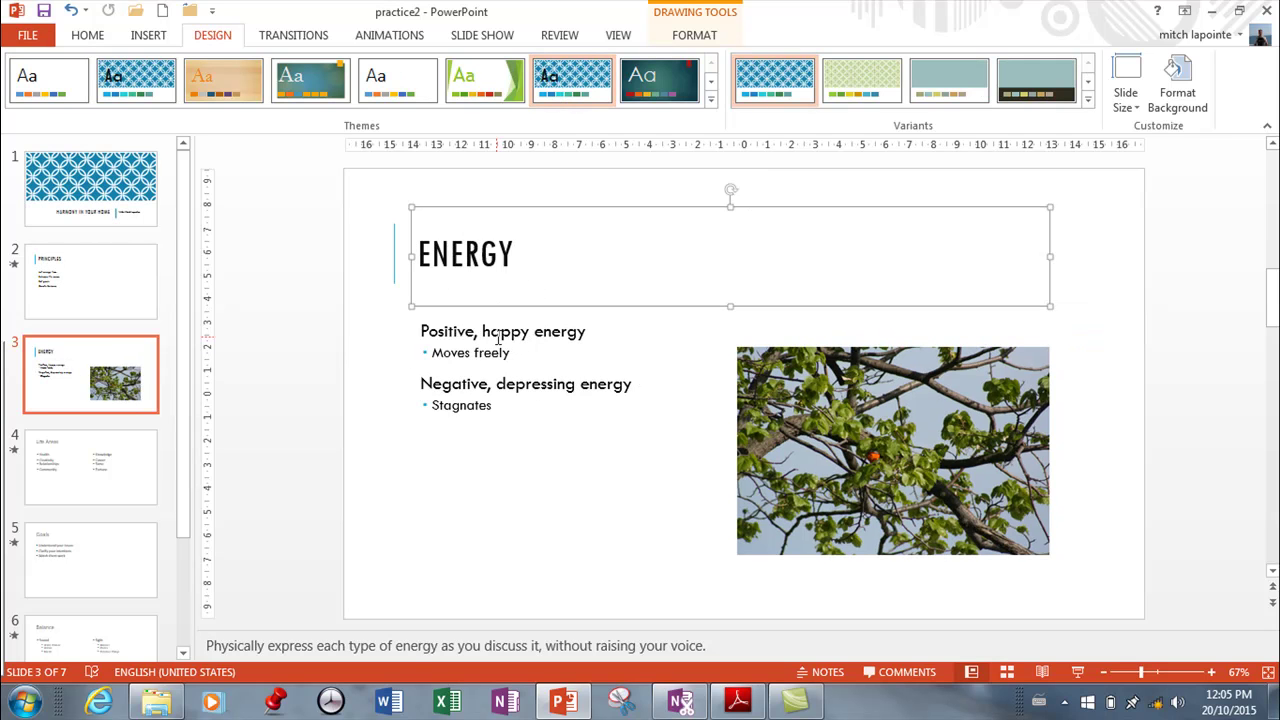
{"action": "left_click", "coordinate": [489, 393]}
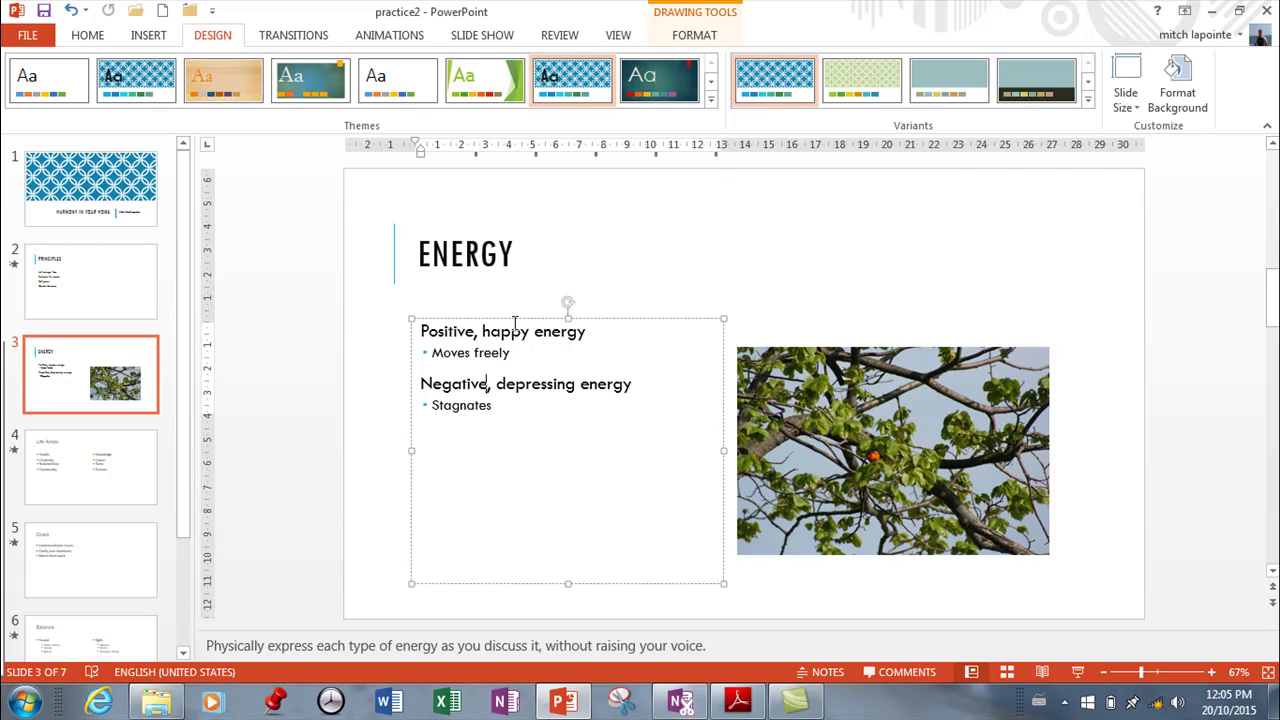
{"action": "left_click", "coordinate": [513, 320]}
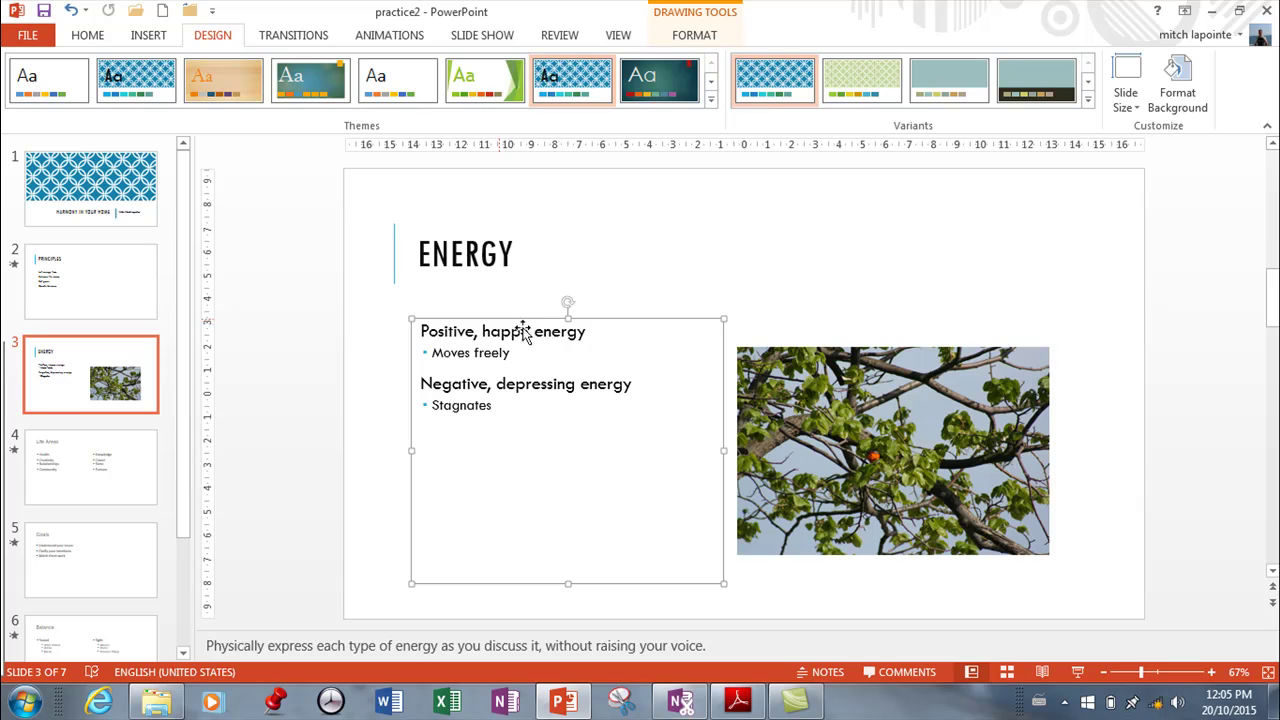
{"action": "left_click_drag", "start_coordinate": [491, 414], "coordinate": [416, 326]}
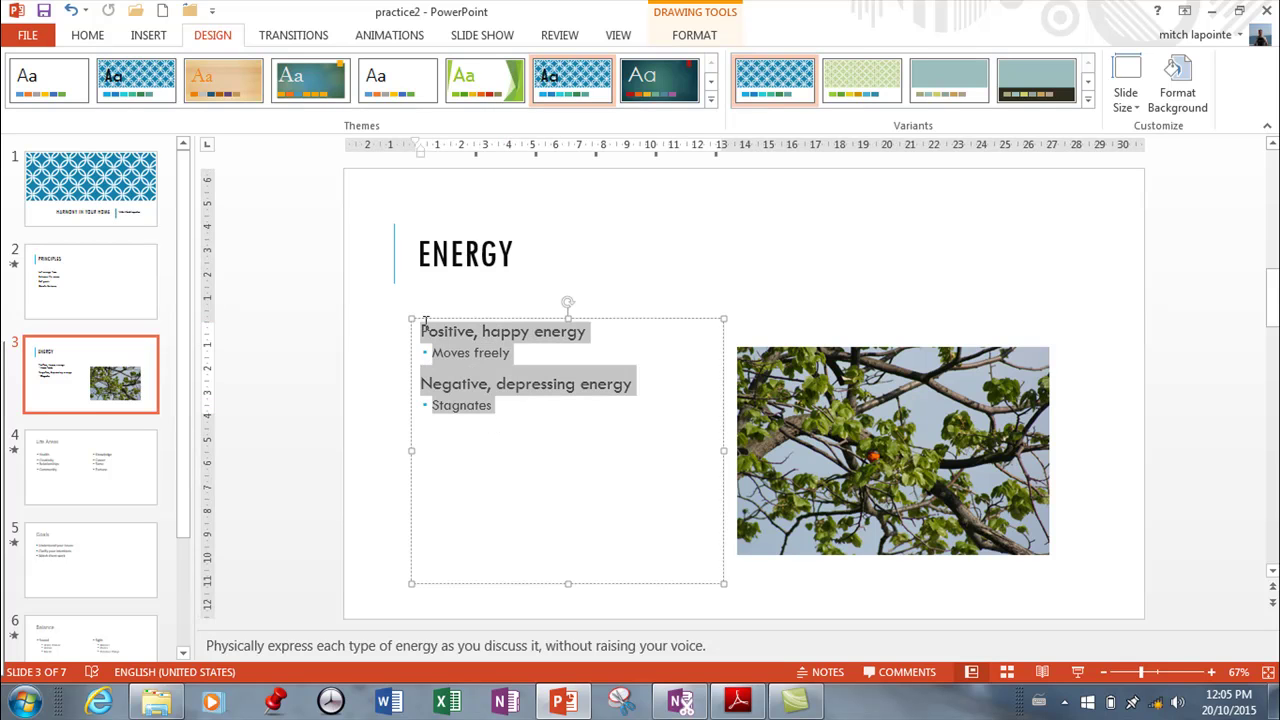
Change the Energy slide's bullet text font to Aharoni.
{"action": "left_click", "coordinate": [89, 40]}
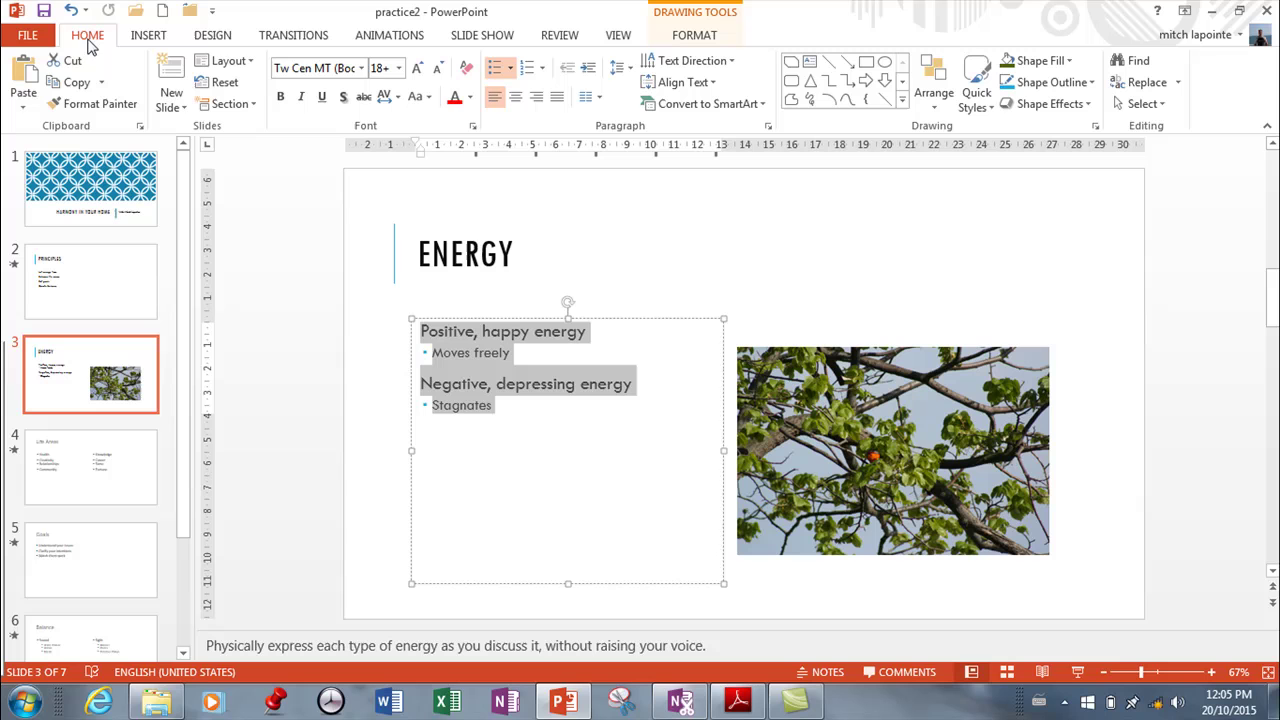
{"action": "left_click", "coordinate": [360, 68]}
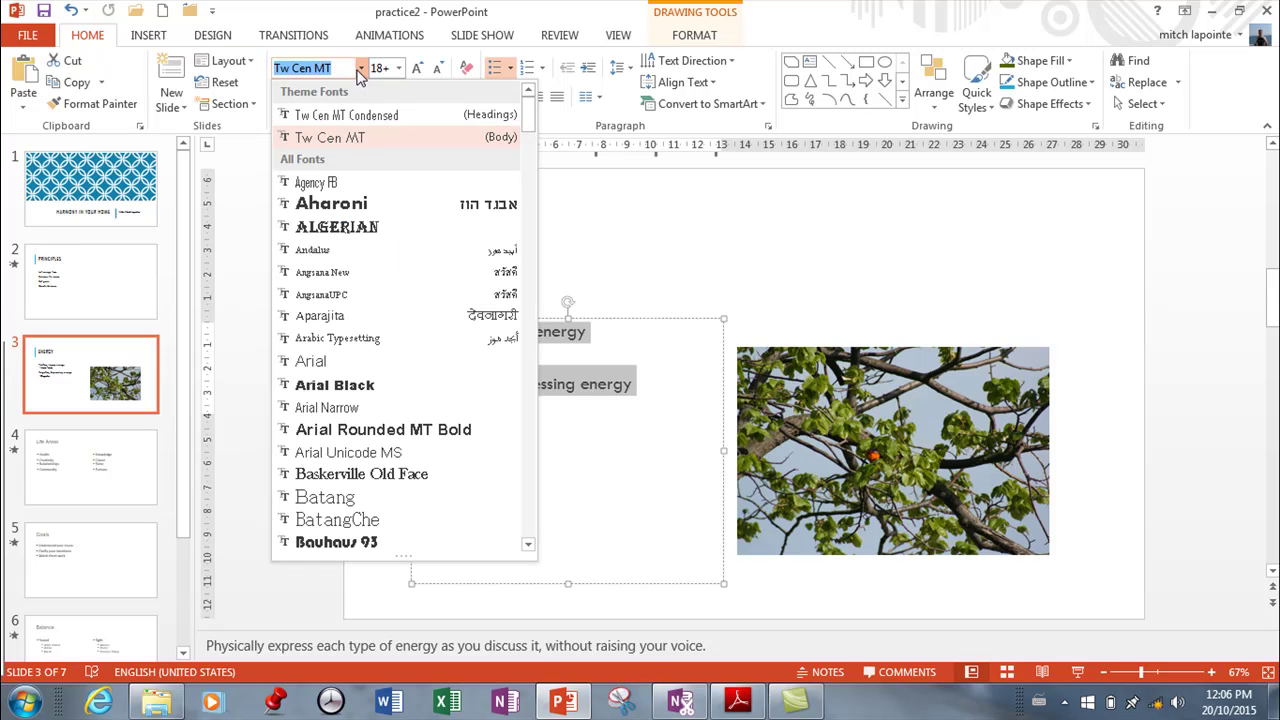
{"action": "left_click", "coordinate": [336, 215]}
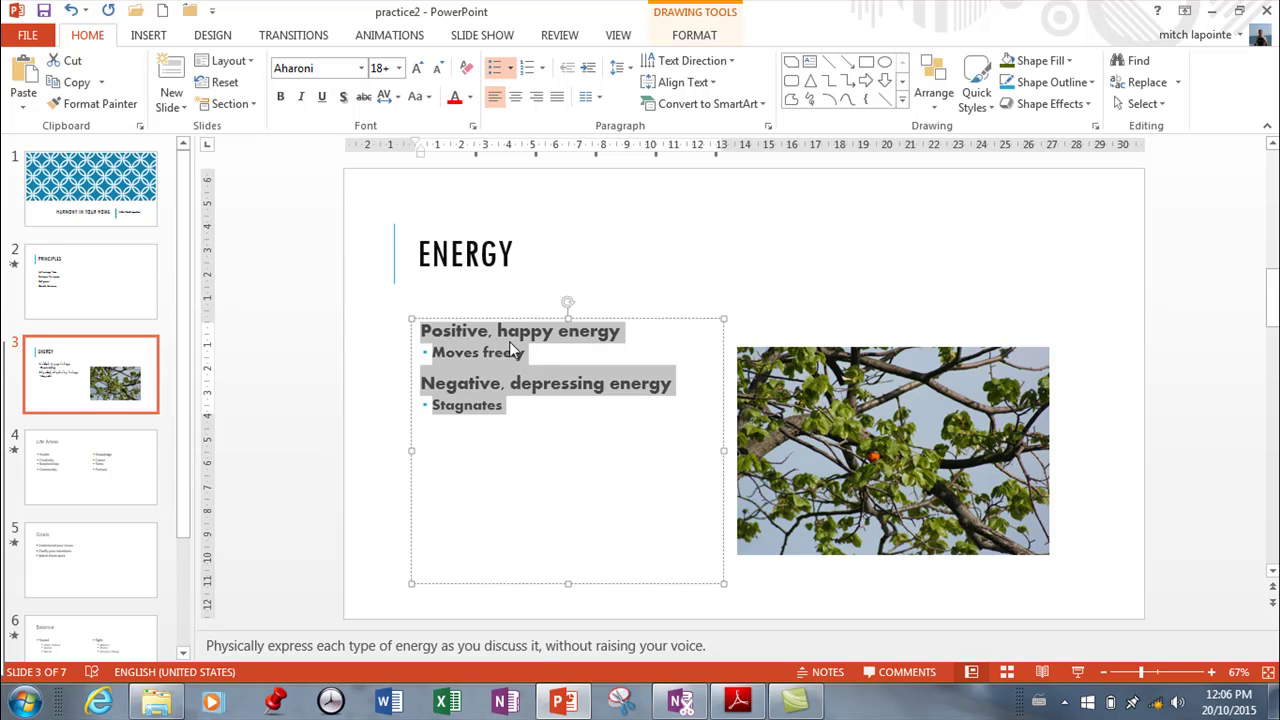
{"action": "left_click_drag", "start_coordinate": [451, 330], "coordinate": [468, 330]}
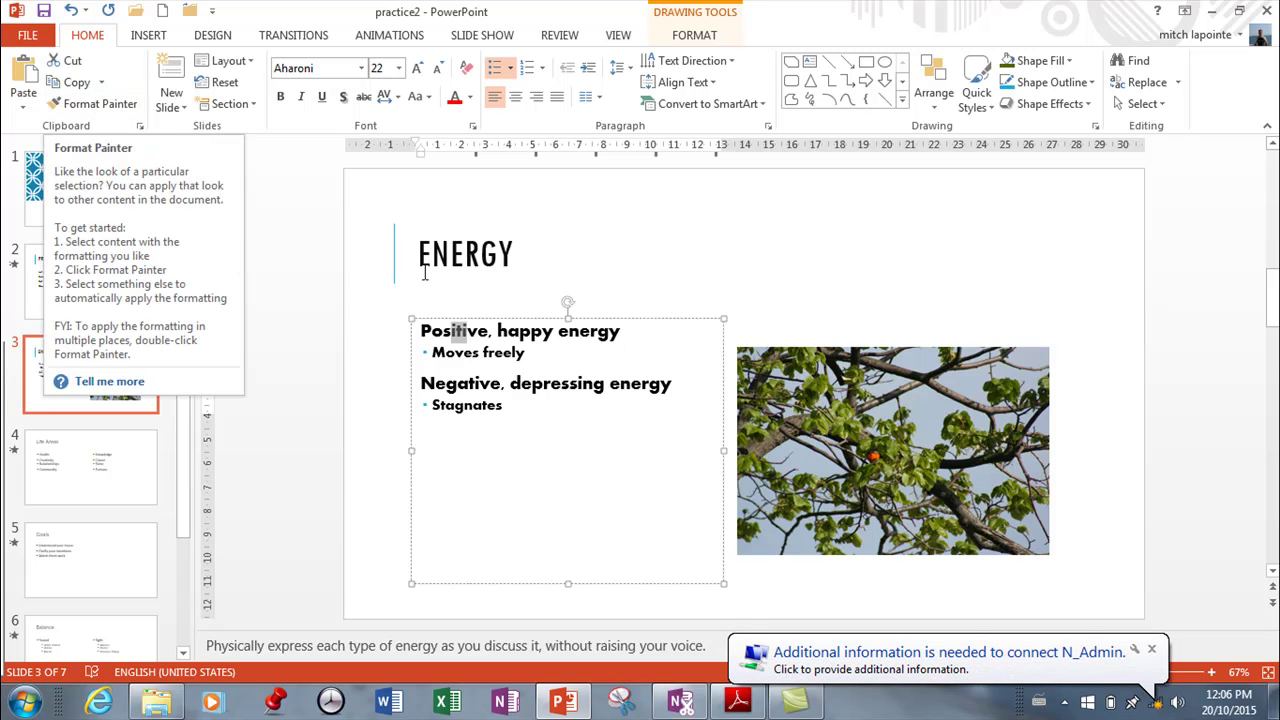
Format-paint the Aharoni style onto Wide World Importers on slide 1 and the Principles bullets.
{"action": "left_click", "coordinate": [72, 106]}
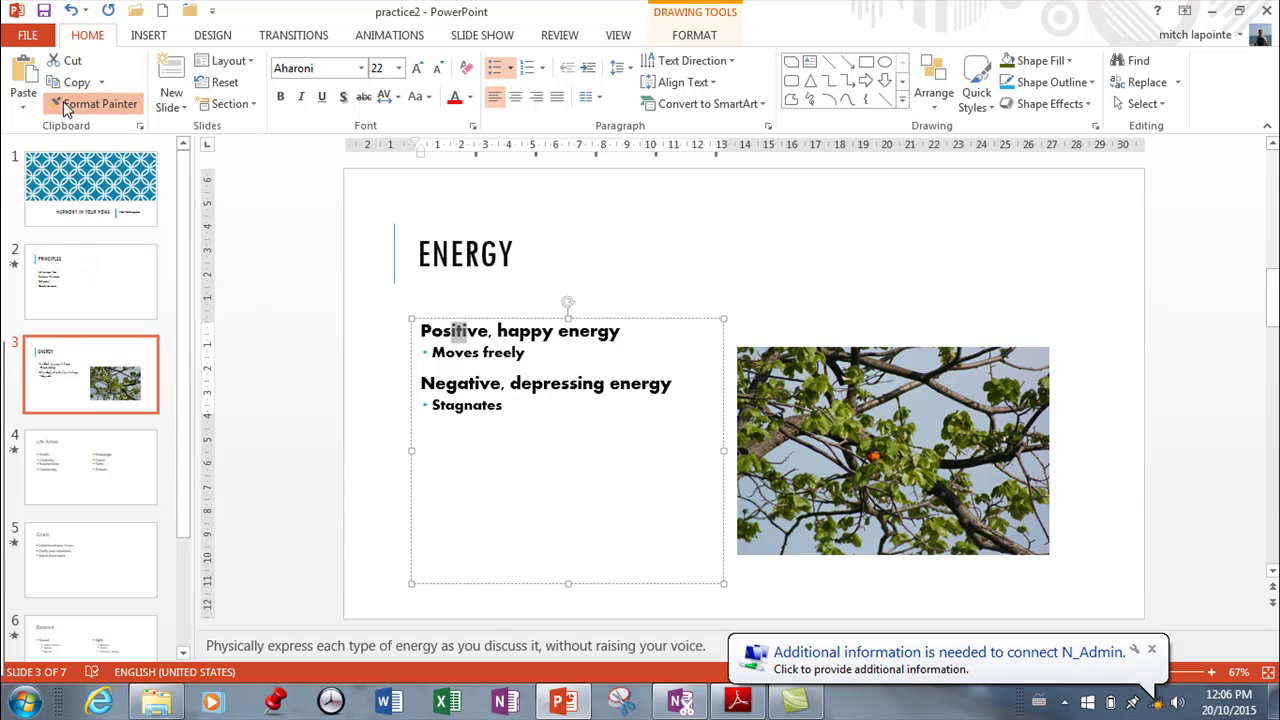
{"action": "left_click", "coordinate": [94, 206]}
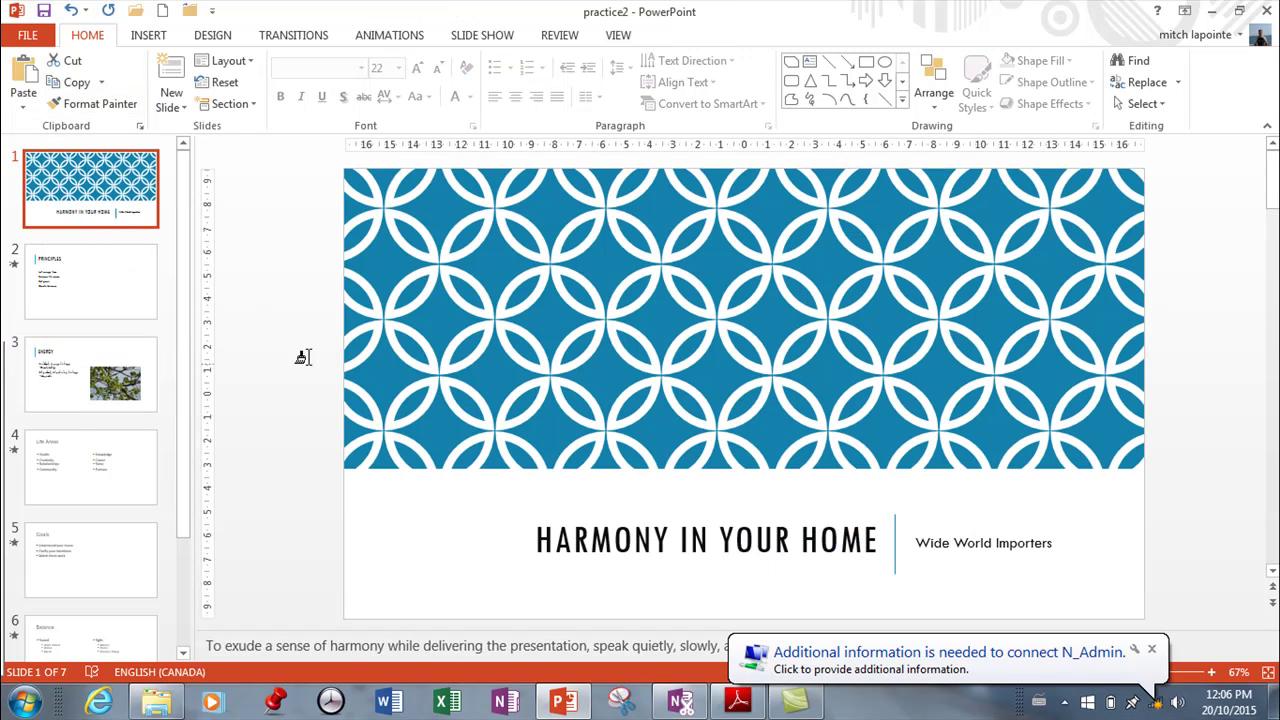
{"action": "left_click_drag", "start_coordinate": [916, 543], "coordinate": [1030, 550]}
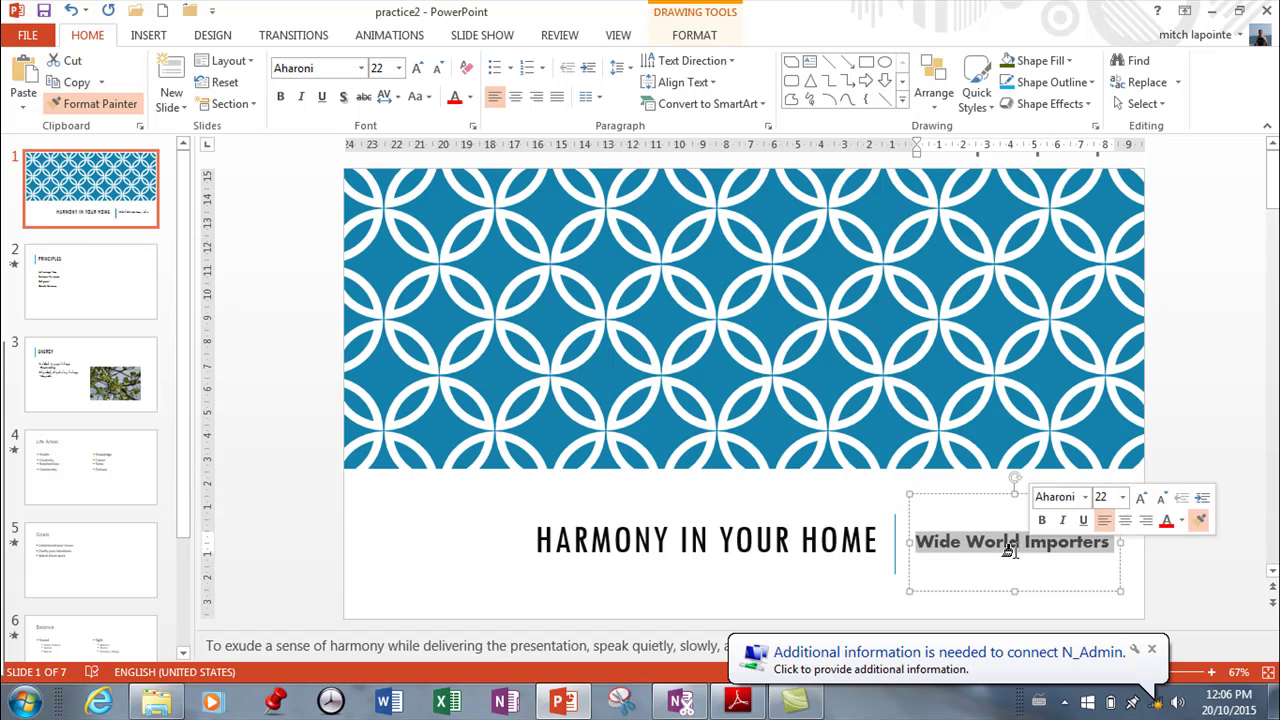
{"action": "left_click", "coordinate": [57, 296]}
{"action": "mouse_move", "coordinate": [414, 333]}
{"action": "left_mouse_down"}
{"action": "mouse_move", "coordinate": [497, 364]}
{"action": "mouse_move", "coordinate": [523, 429]}
{"action": "mouse_move", "coordinate": [540, 434]}
{"action": "left_mouse_up"}
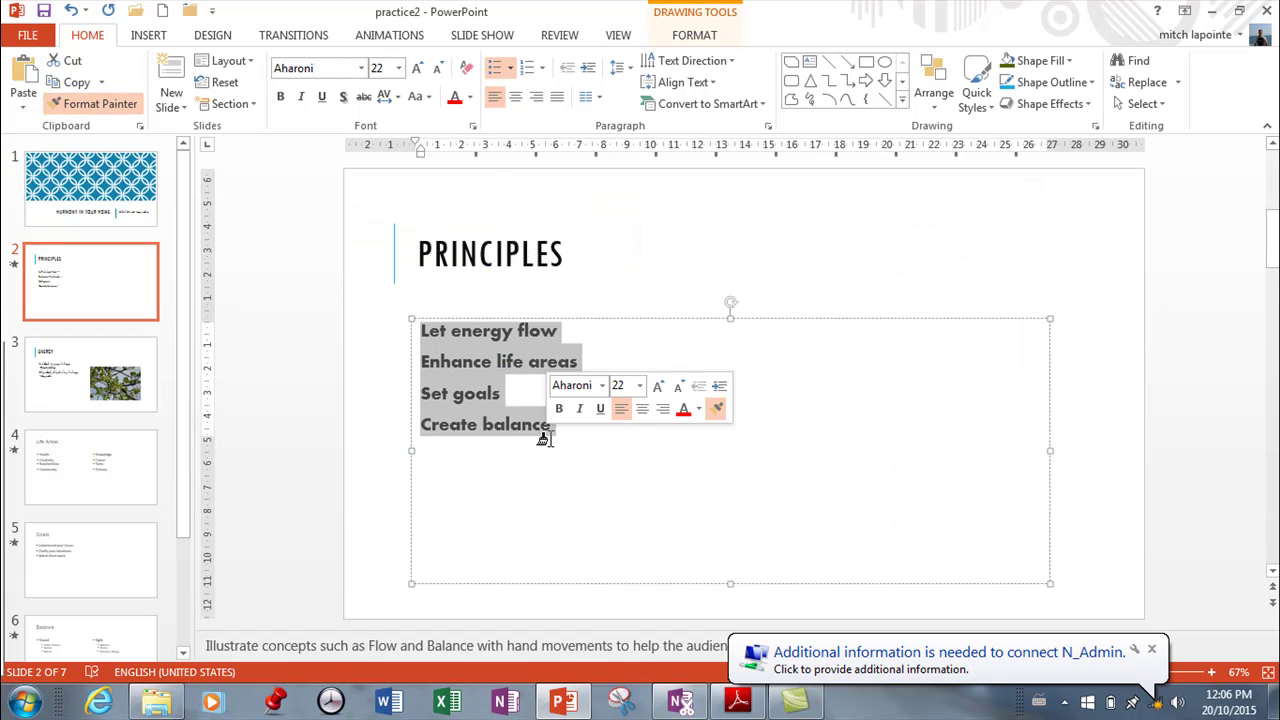
{"action": "left_click", "coordinate": [111, 108]}
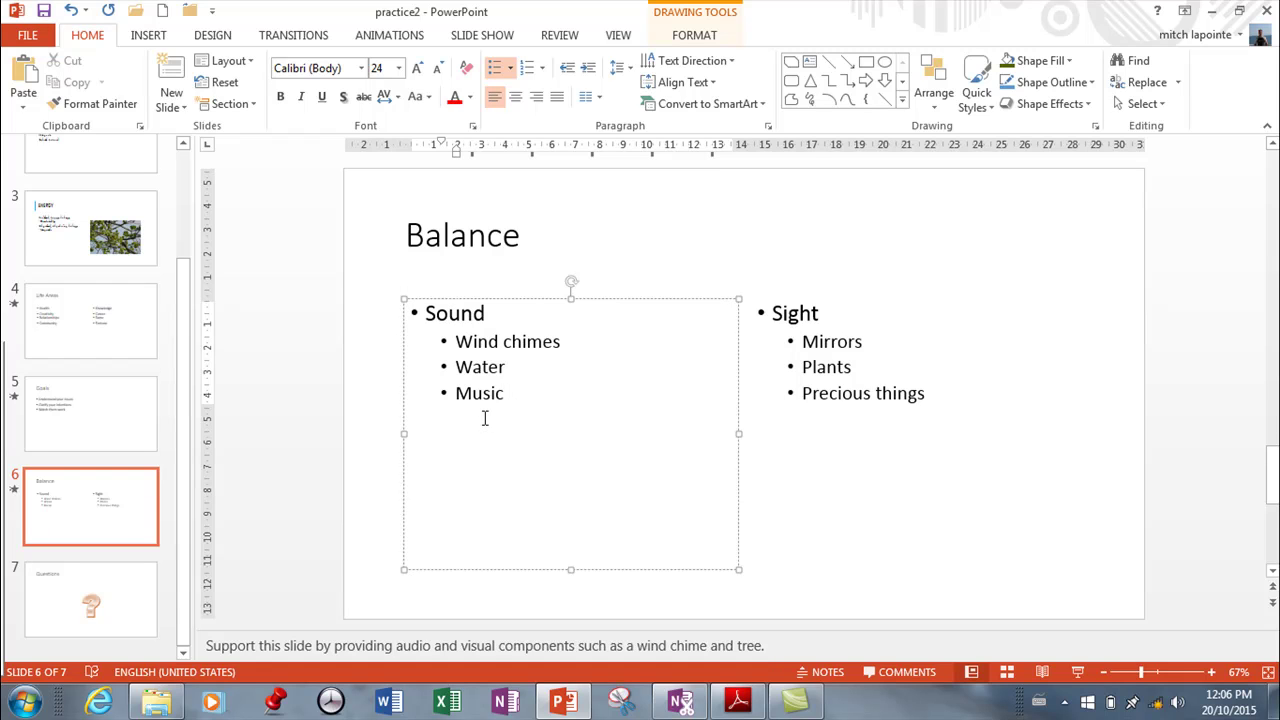
Add a 'Birds' item after Music in the Sound list, followed by an empty top-level bullet.
{"action": "key", "text": "Return"}
{"action": "type", "text": "Birds"}
{"action": "key", "text": "Return"}
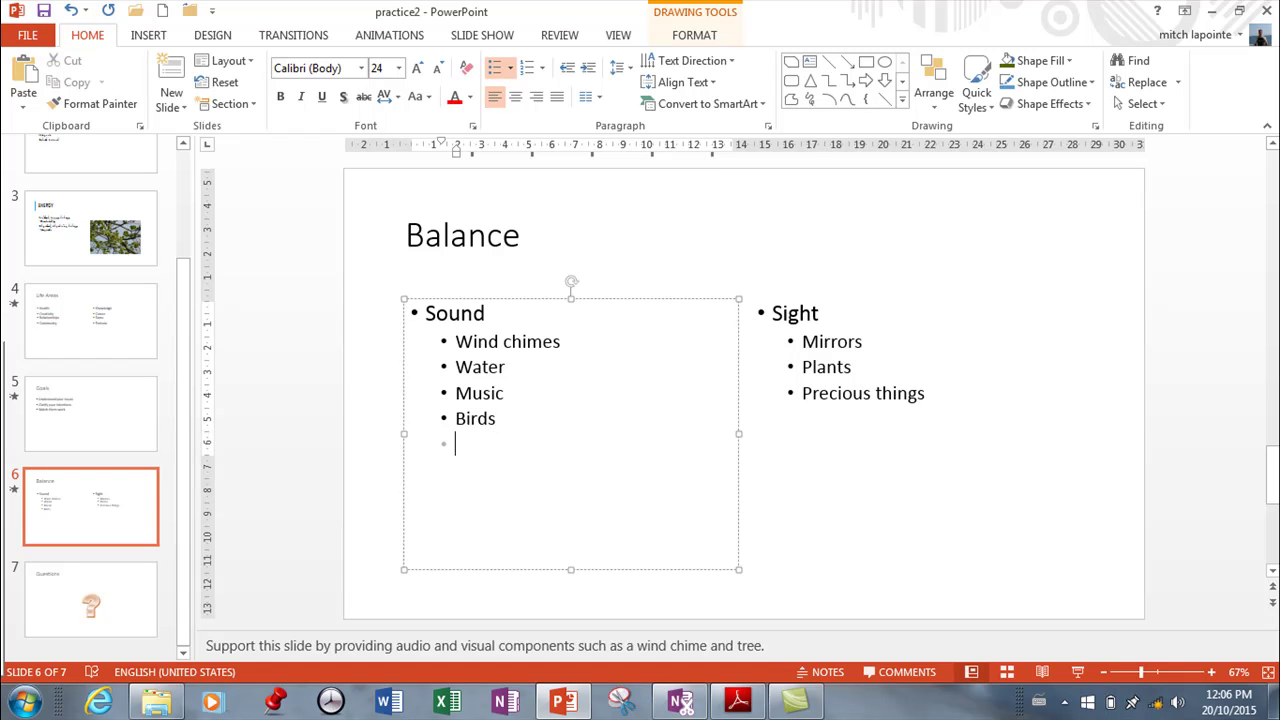
{"action": "left_click", "coordinate": [570, 75]}
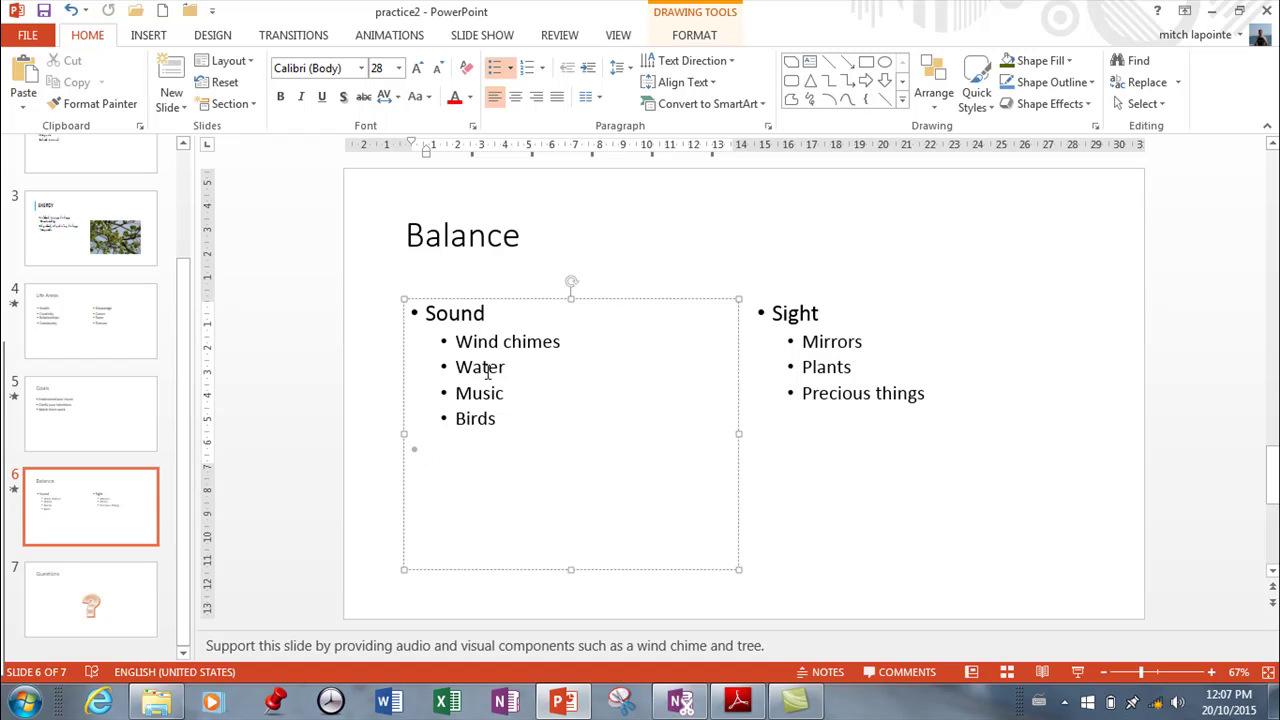
Add a 'Smells' bullet on the Balance slide with indented sub-bullets 'sea' and 'flower'.
{"action": "type", "text": "Sme"}
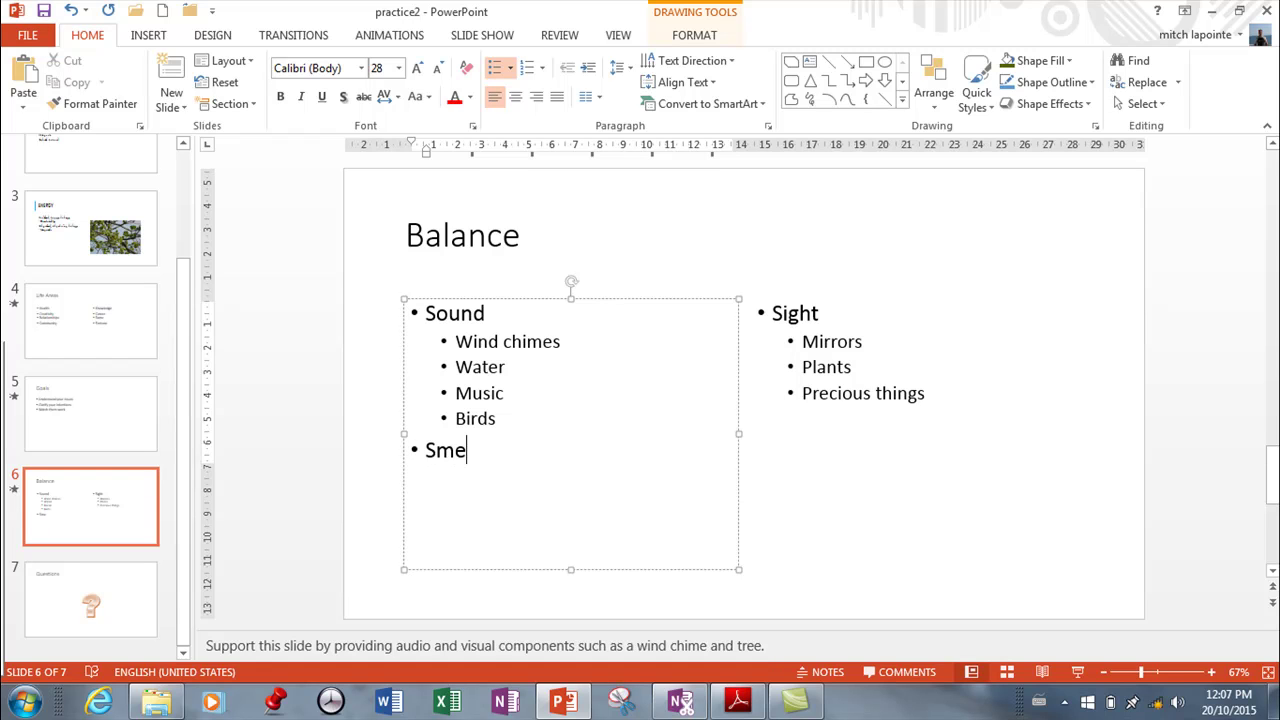
{"action": "type", "text": "lls"}
{"action": "key", "text": "Return"}
{"action": "key", "text": "Tab"}
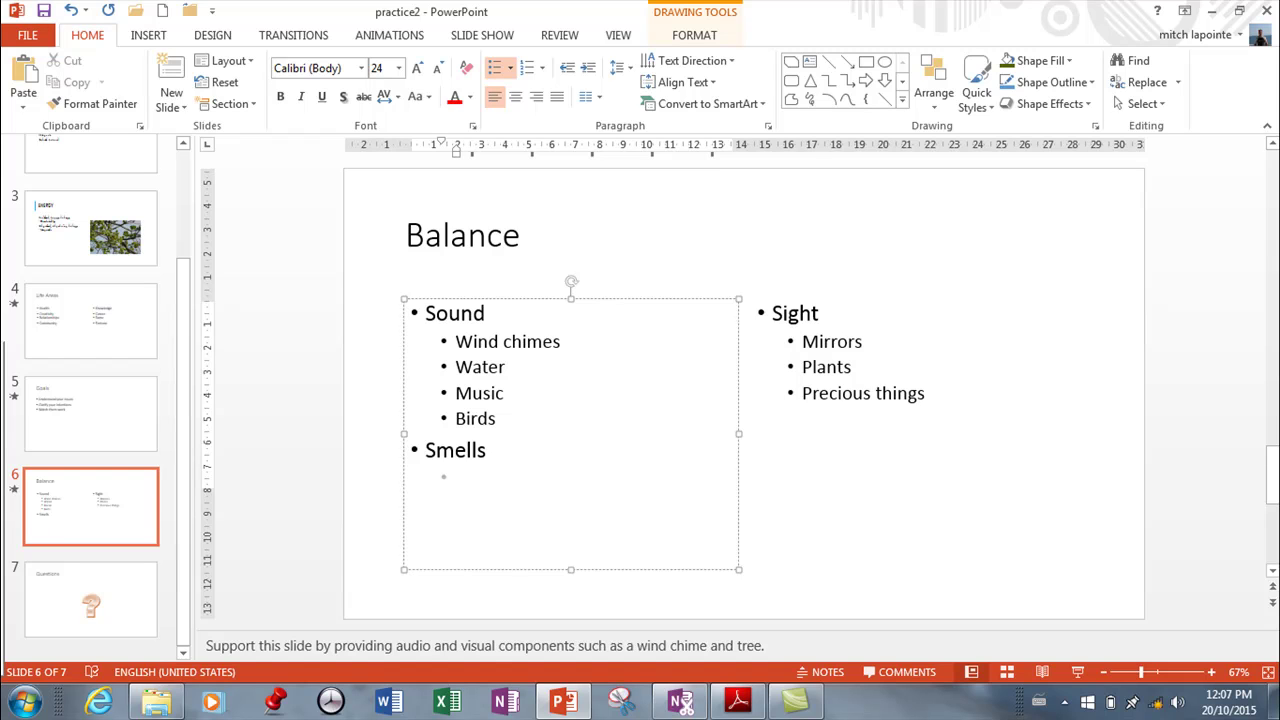
{"action": "key", "text": "shift+Tab"}
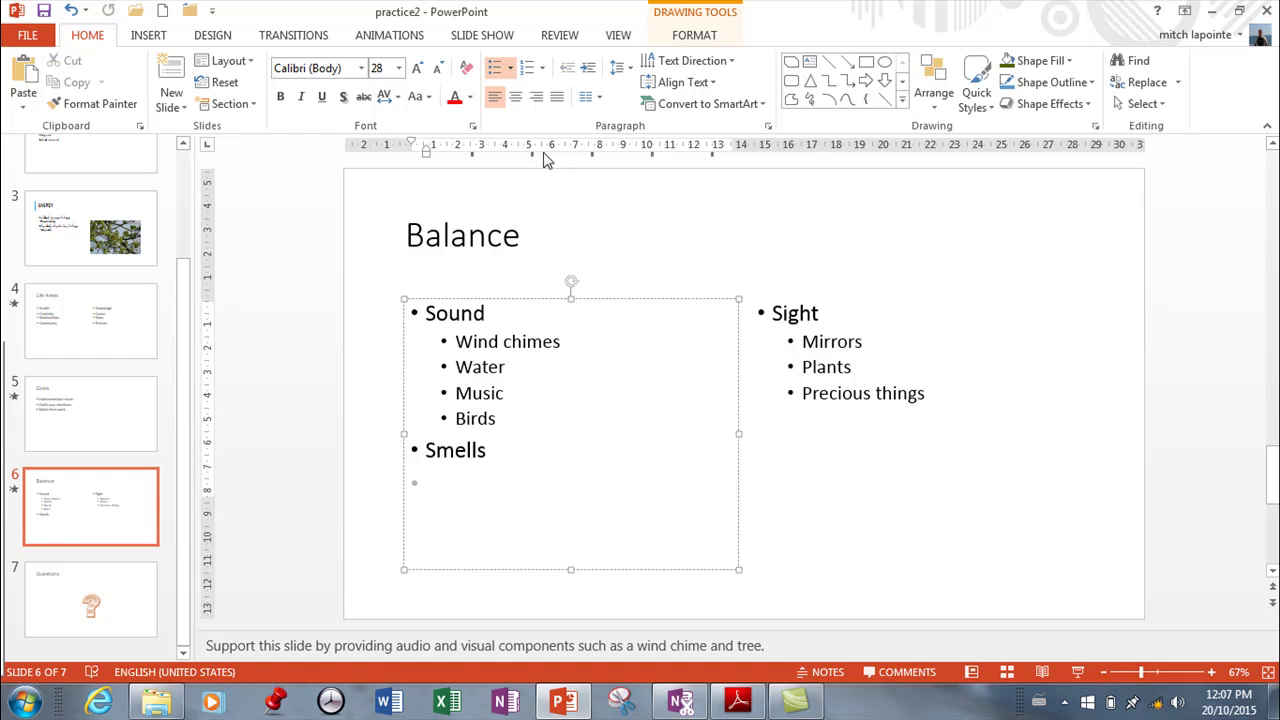
{"action": "left_click", "coordinate": [588, 76]}
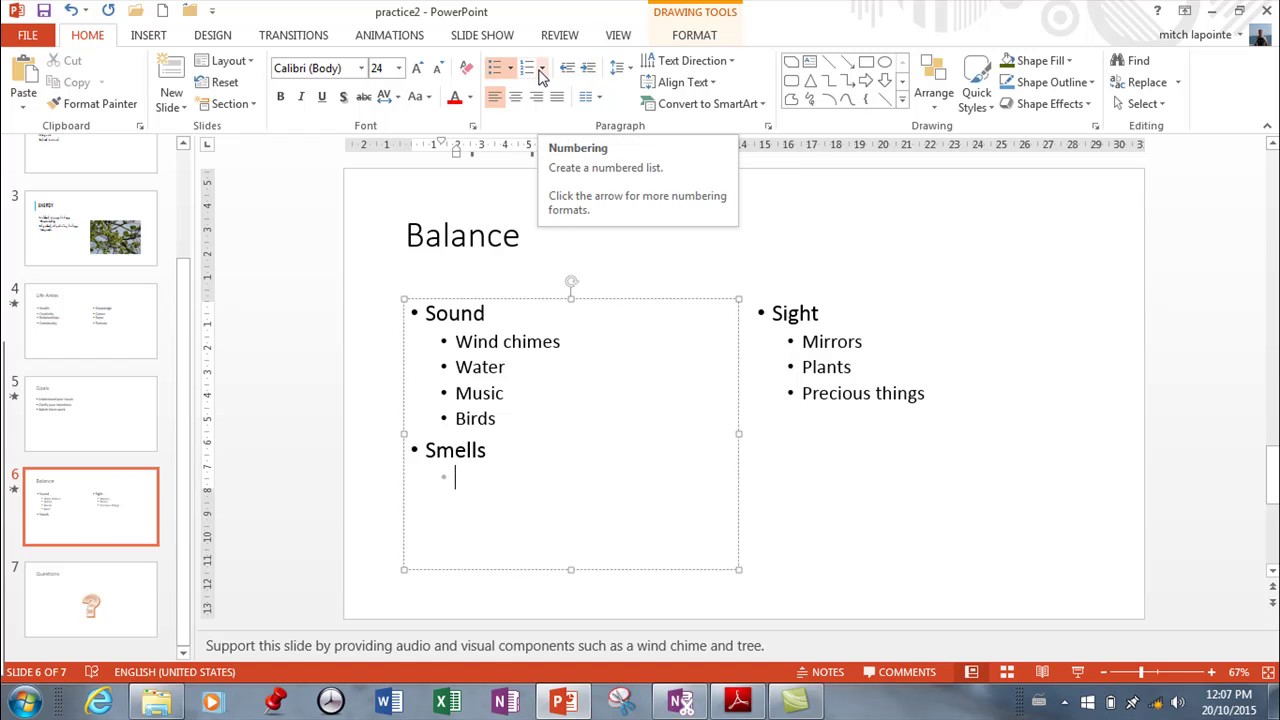
{"action": "type", "text": "sea"}
{"action": "key", "text": "Return"}
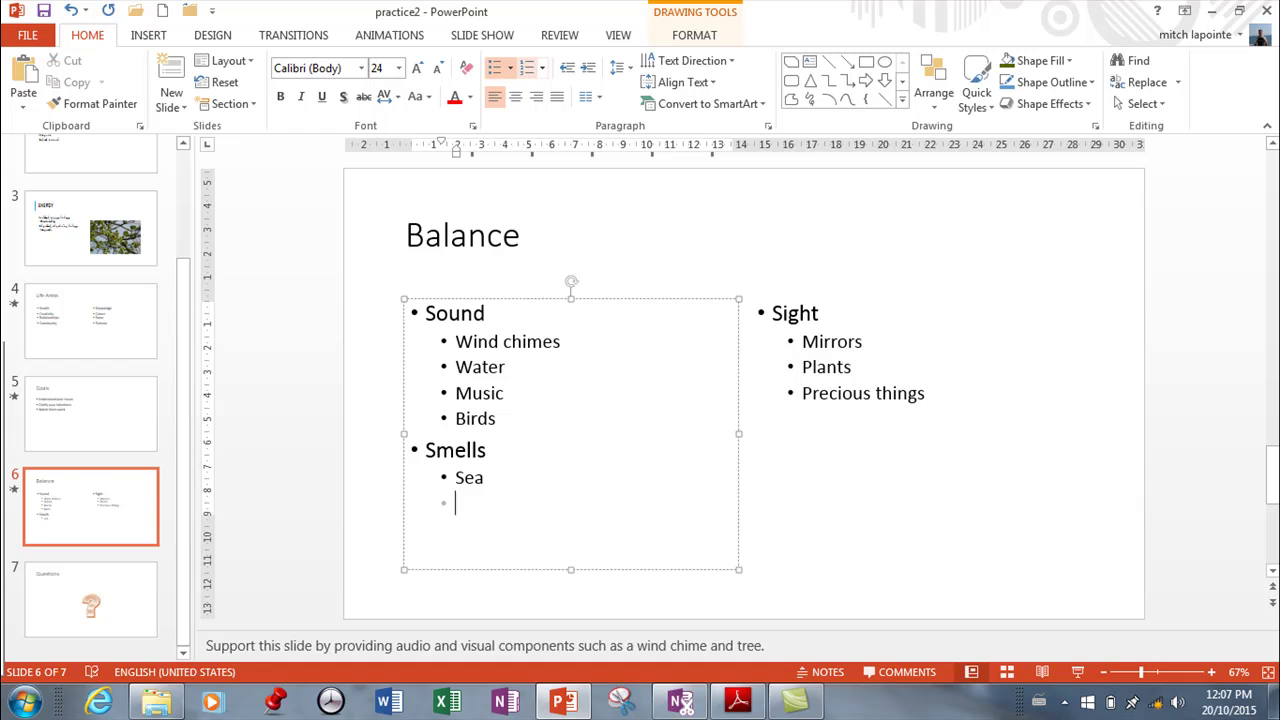
{"action": "type", "text": "flowers"}
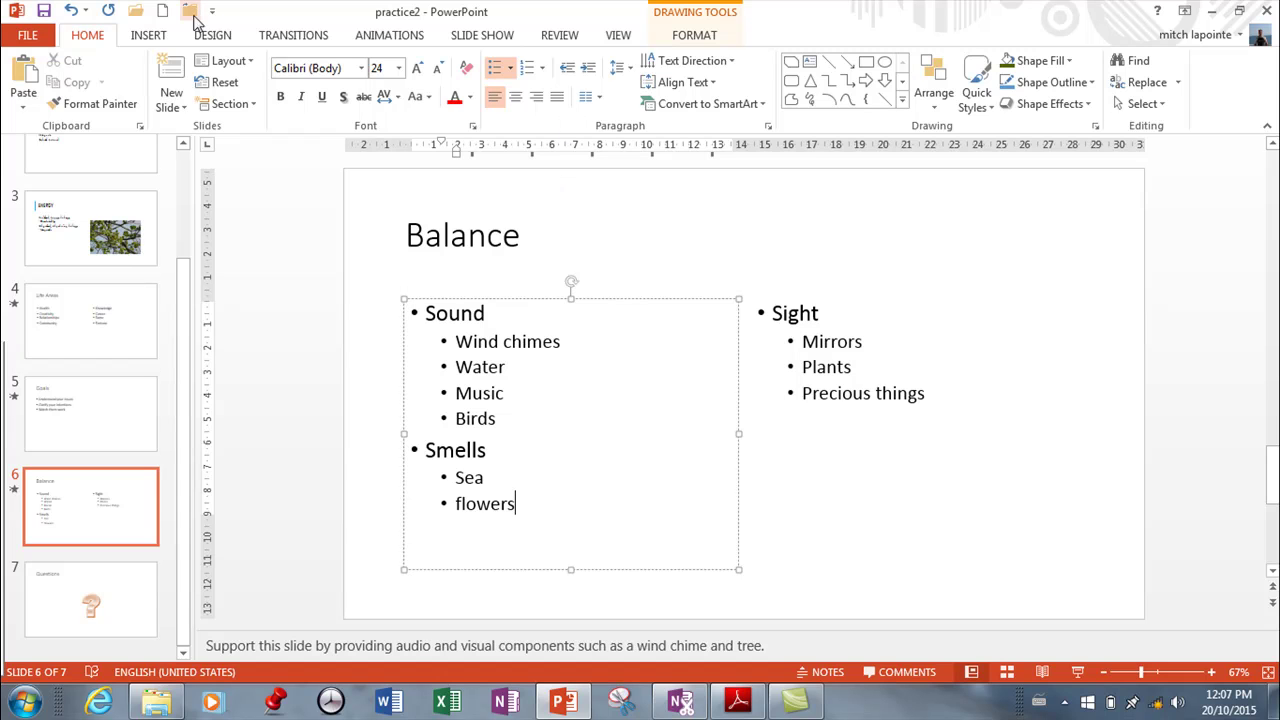
Review every slide's text in Outline view, scrolling down to Questions, then return to Home.
{"action": "left_click", "coordinate": [618, 36]}
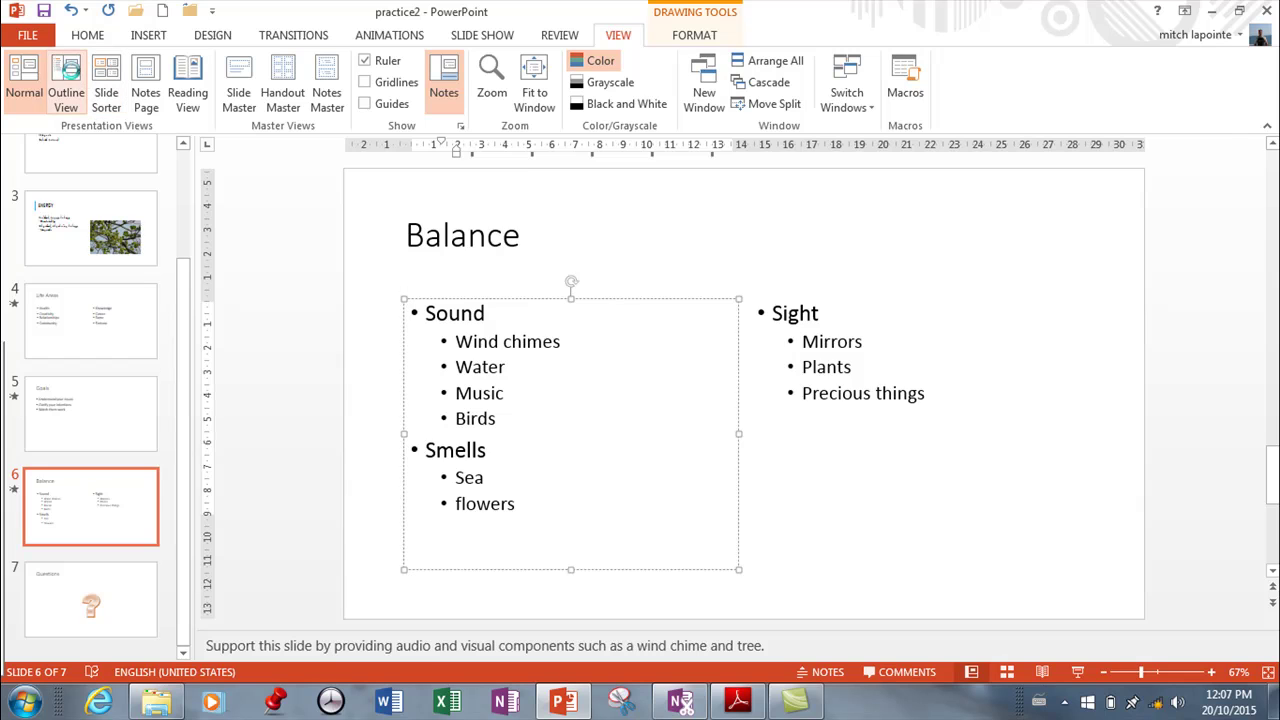
{"action": "left_click", "coordinate": [70, 80]}
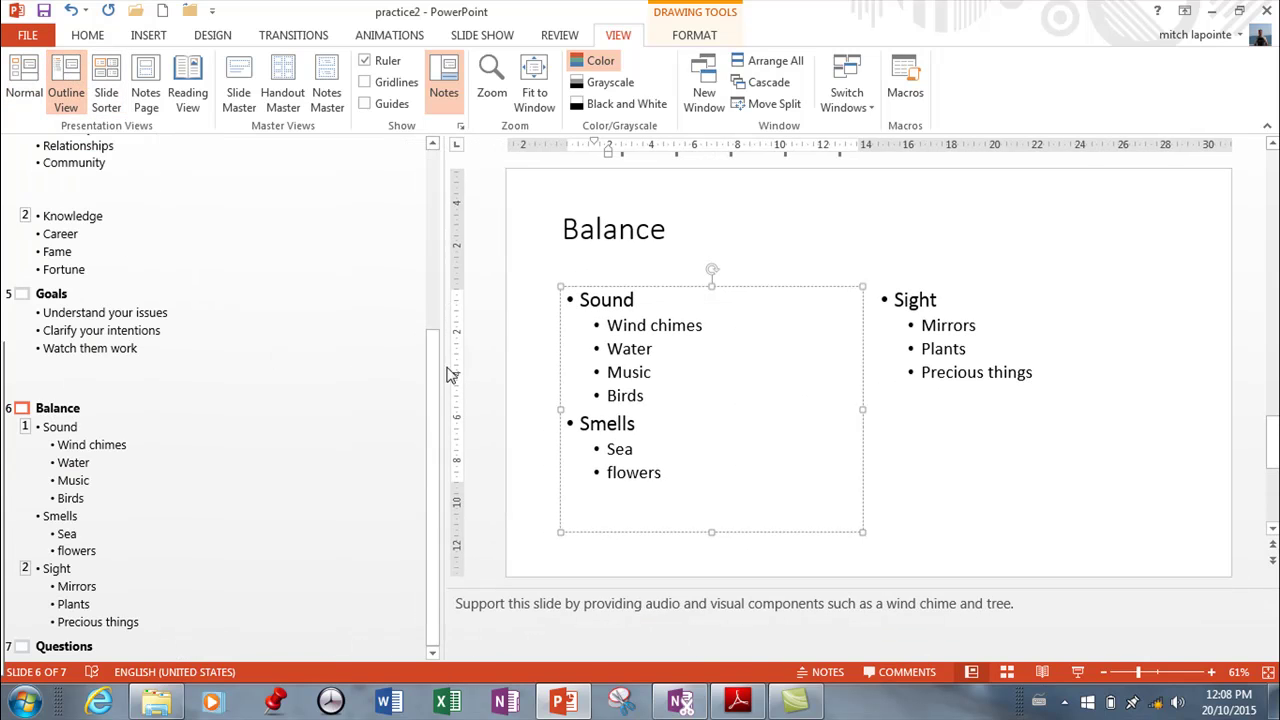
{"action": "left_click_drag", "start_coordinate": [432, 368], "coordinate": [451, 163]}
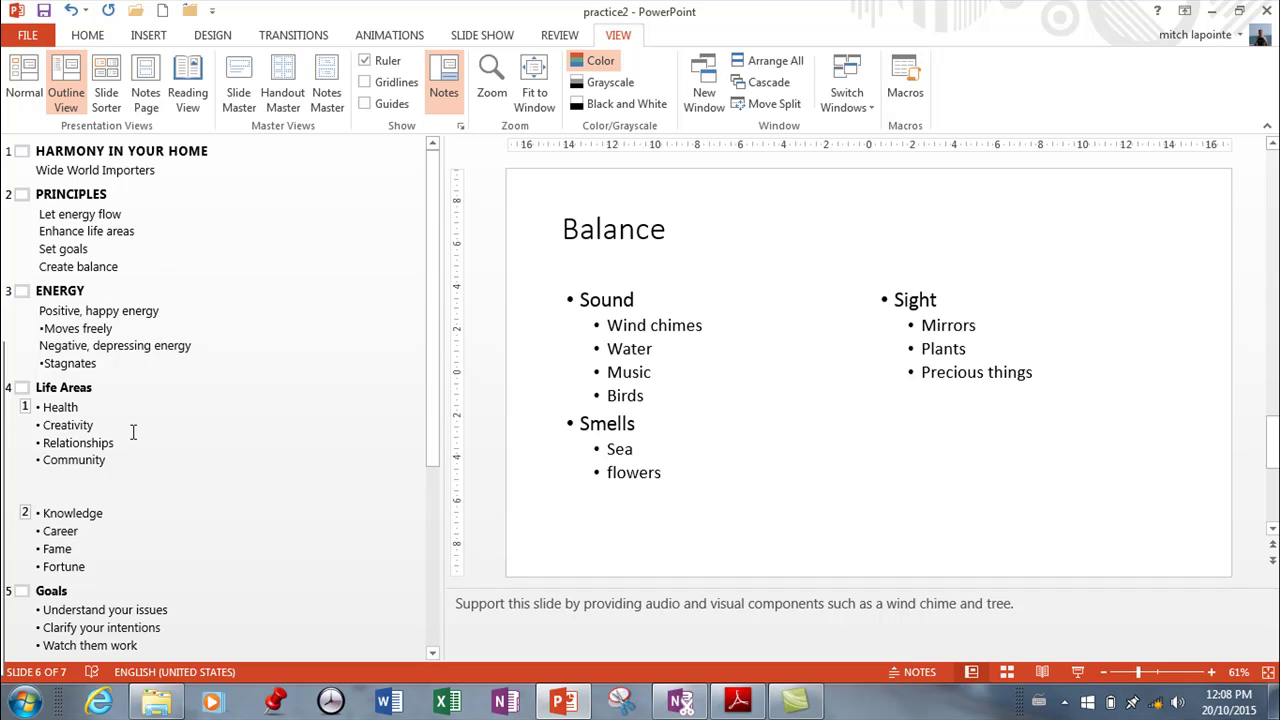
{"action": "scroll", "coordinate": [133, 432], "scroll_direction": "down", "scroll_amount": 5}
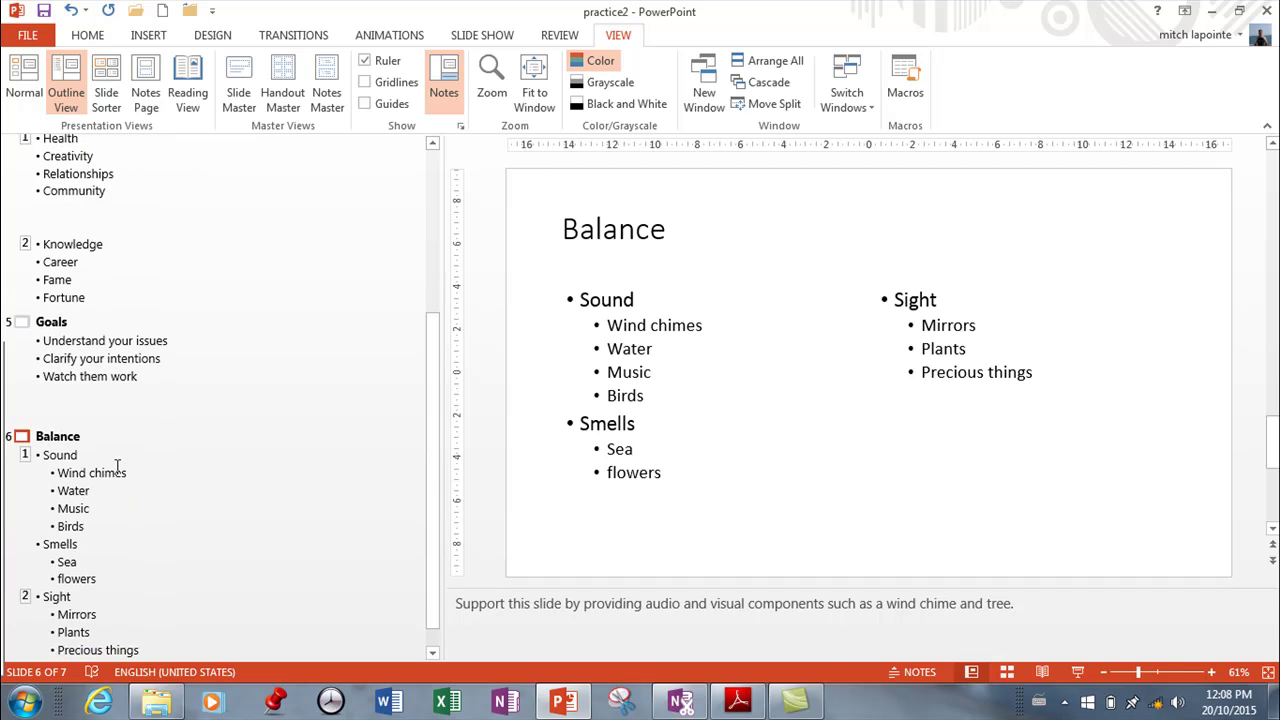
{"action": "scroll", "coordinate": [117, 467], "scroll_direction": "down", "scroll_amount": 1}
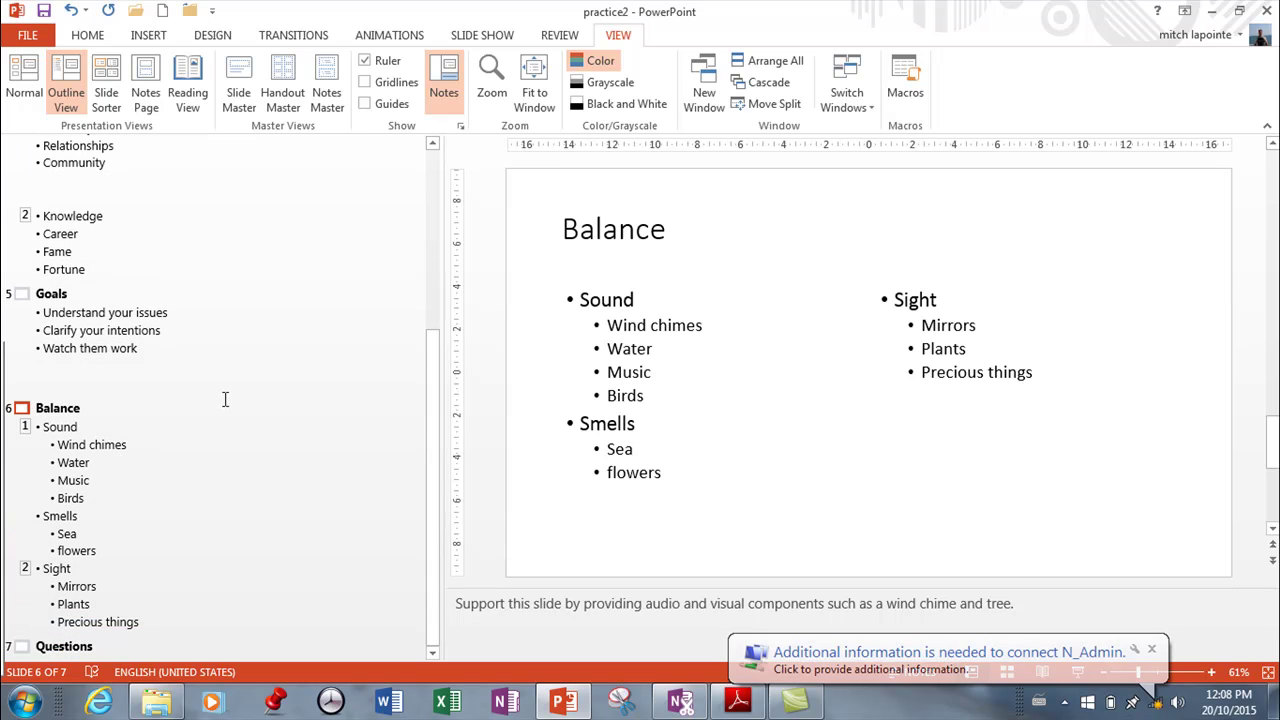
{"action": "left_click", "coordinate": [88, 38]}
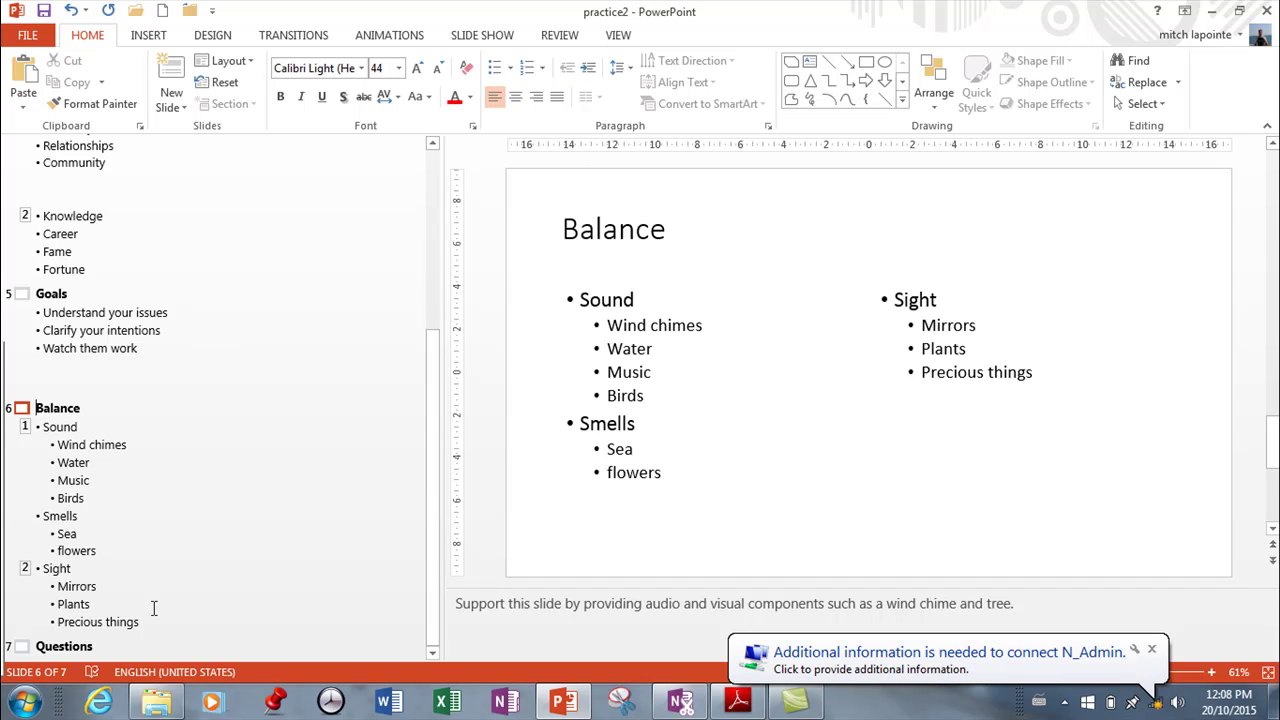
Add a new slide 8 titled 'answers' after the Questions slide in the outline.
{"action": "left_click", "coordinate": [133, 647]}
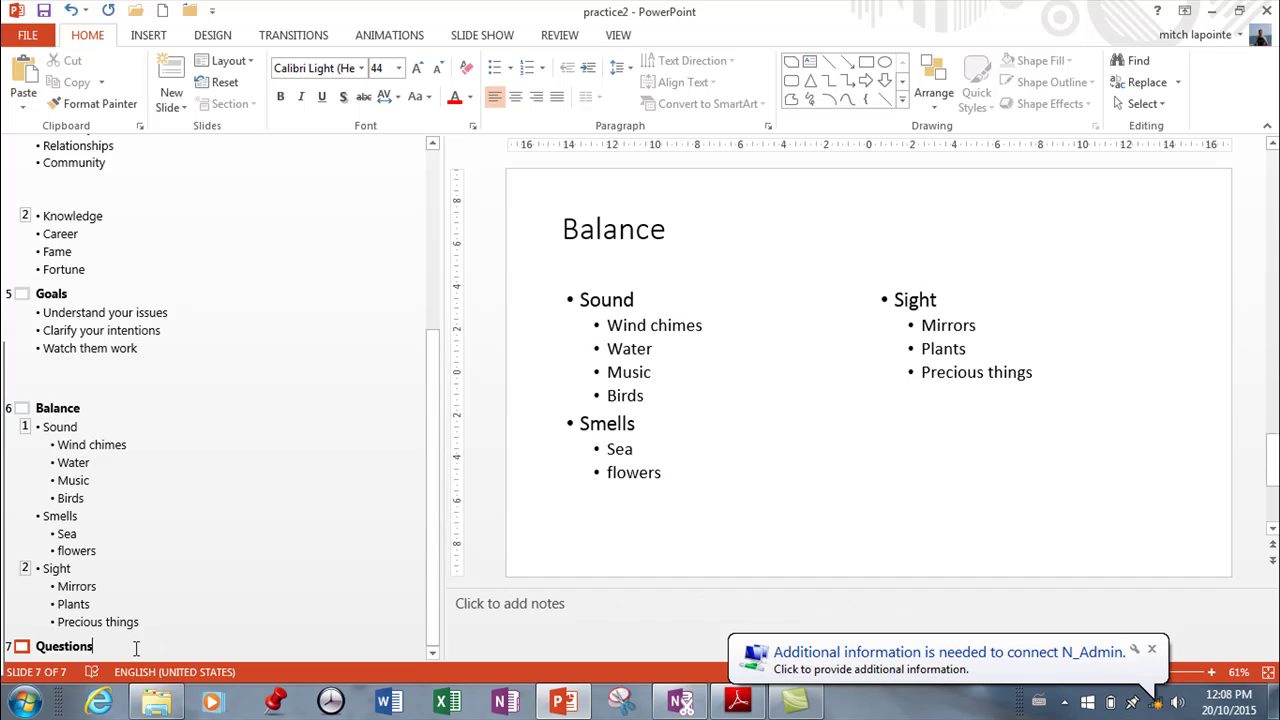
{"action": "key", "text": "Return"}
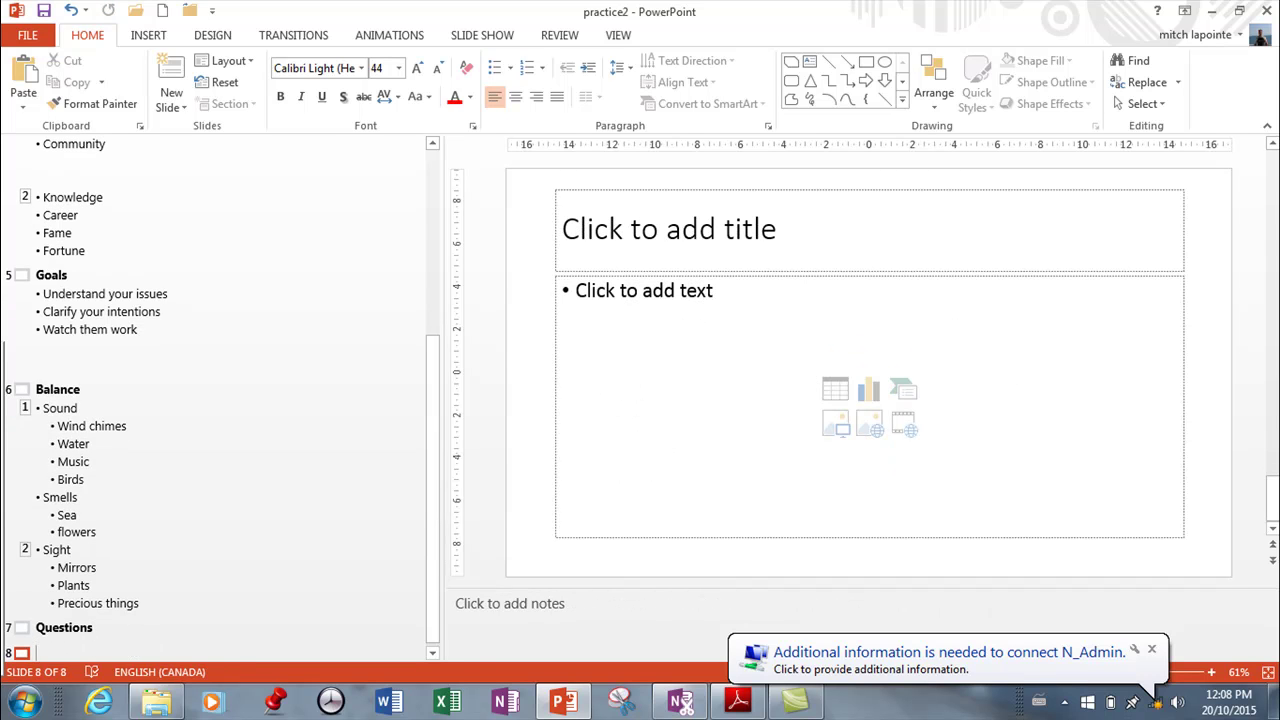
{"action": "type", "text": "answe"}
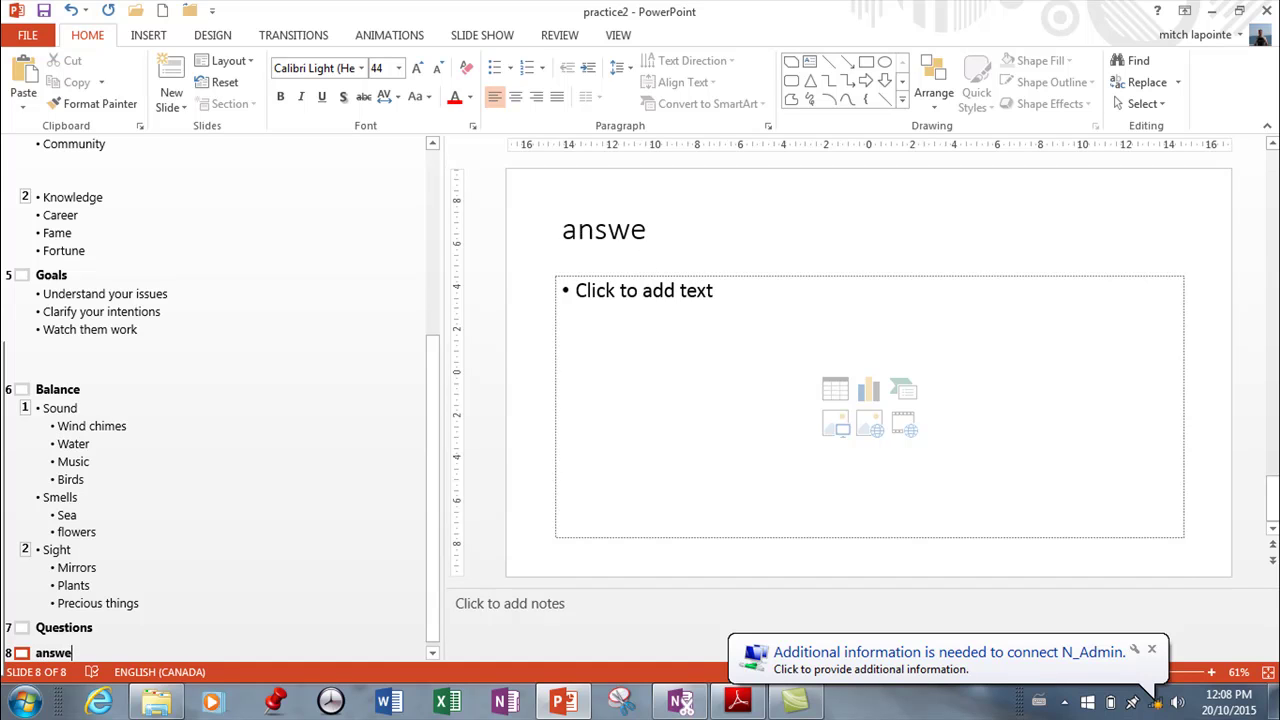
{"action": "type", "text": "rs"}
{"action": "key", "text": "Return"}
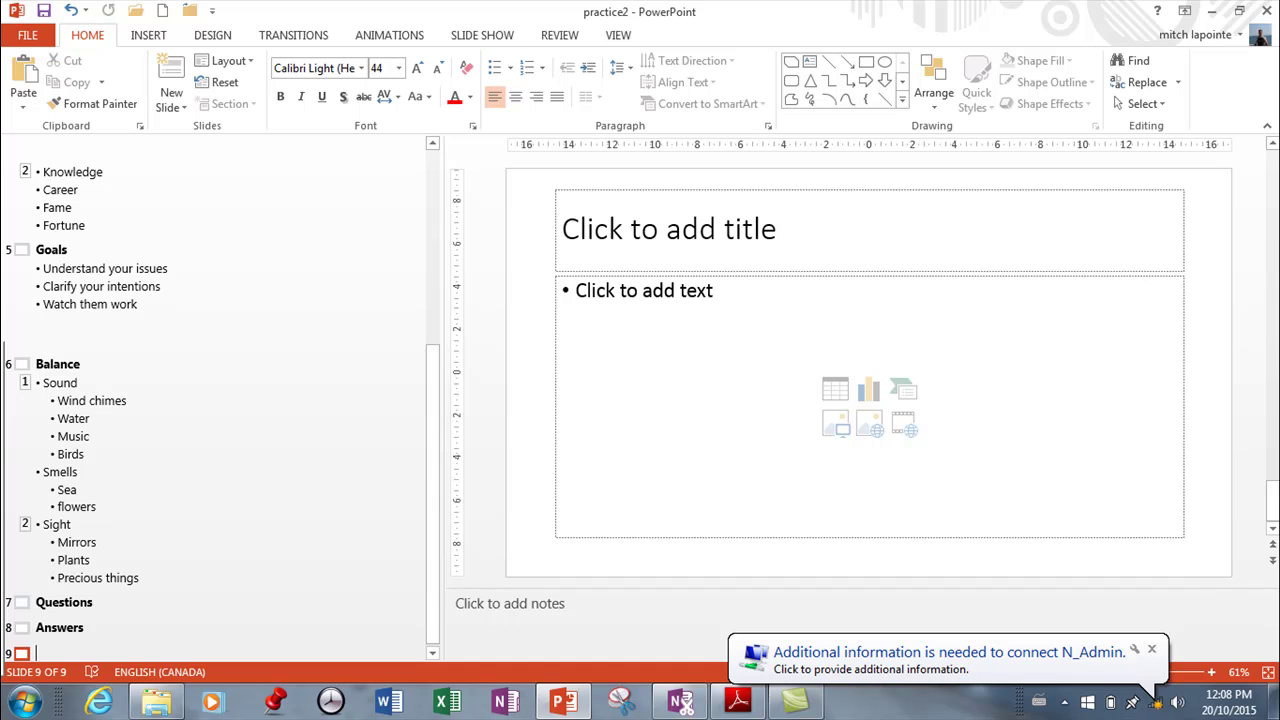
{"action": "key", "text": "BackSpace"}
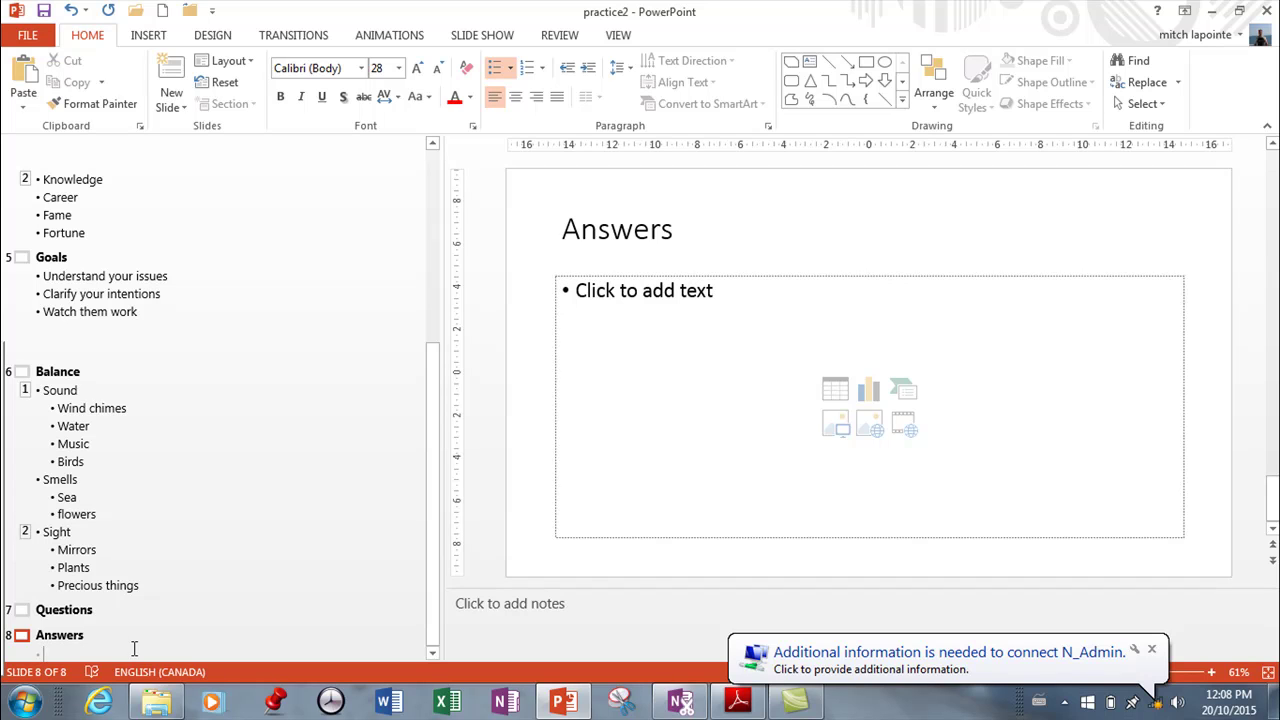
Add bullets 'answer 1' and 'answerr 2', then promote a new line into empty slide 9.
{"action": "type", "text": "answer"}
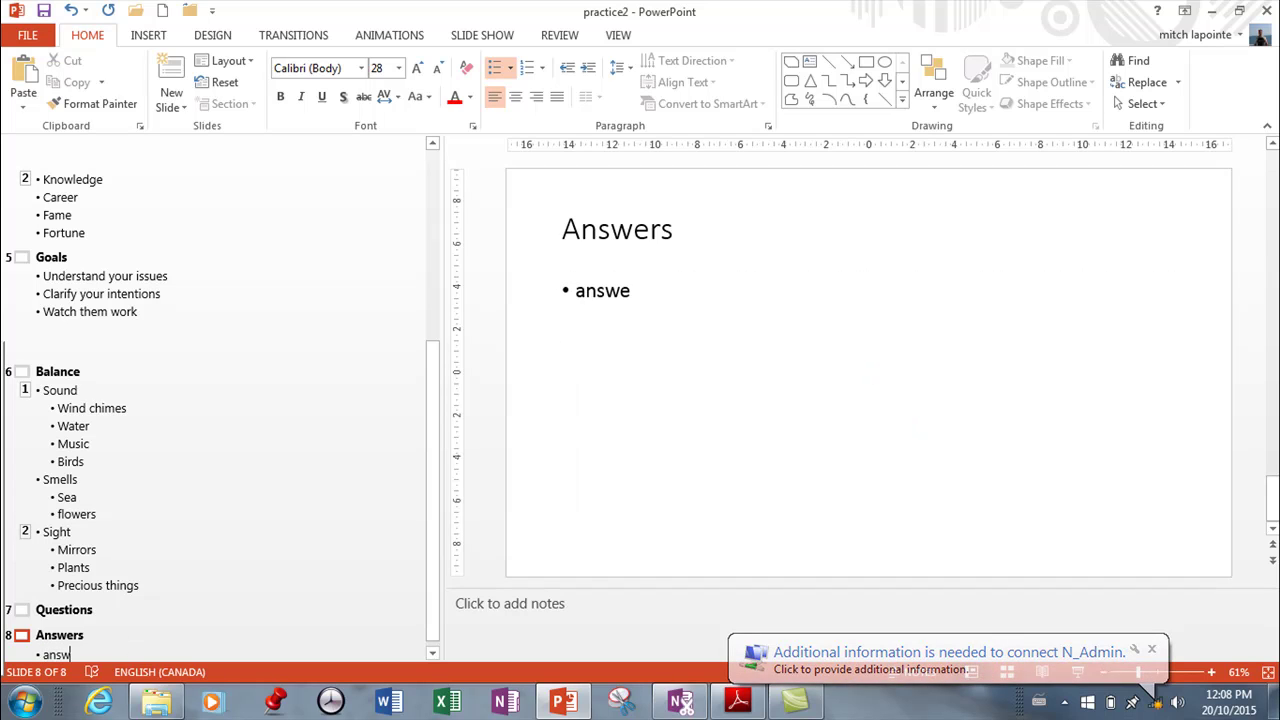
{"action": "type", "text": " 1"}
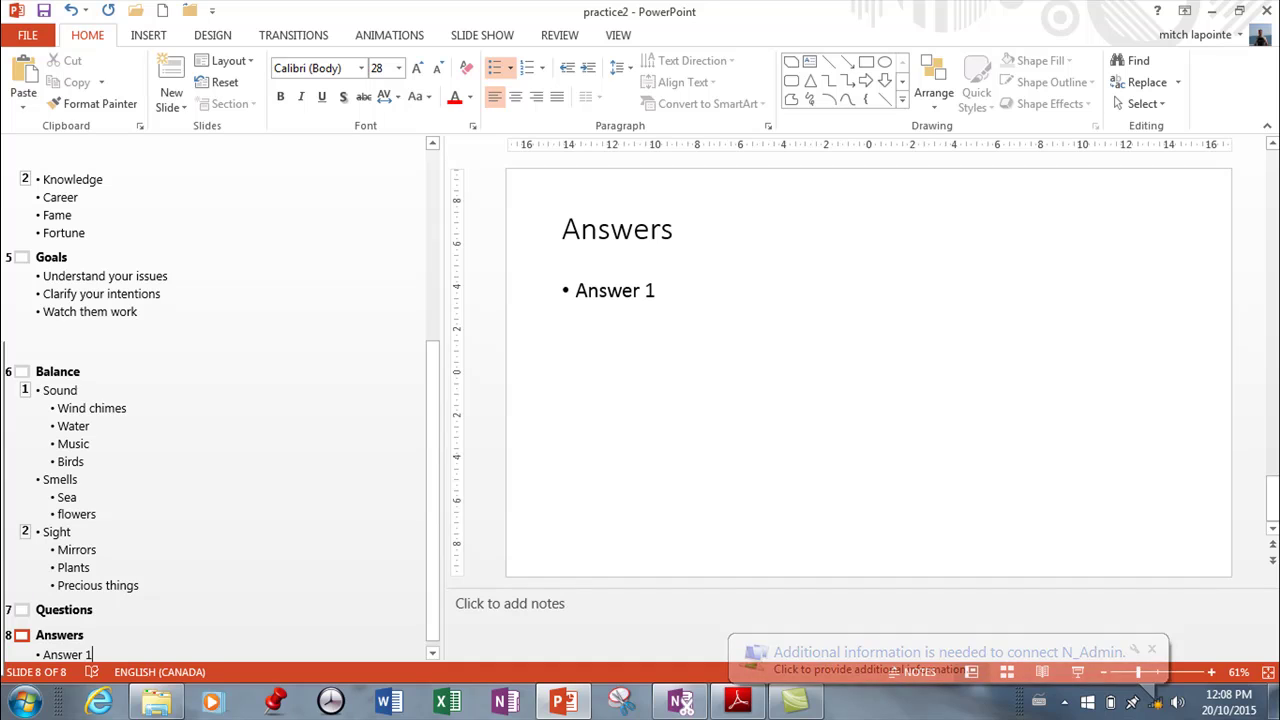
{"action": "key", "text": "Return"}
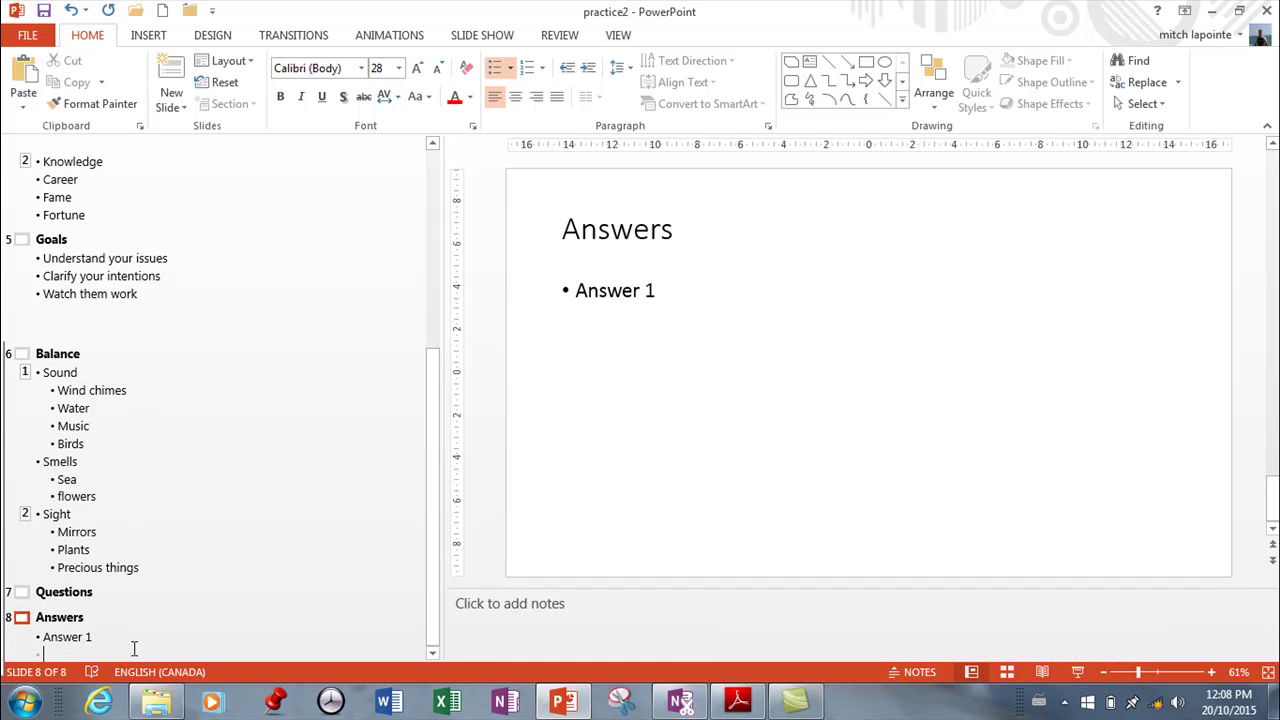
{"action": "type", "text": "answerr"}
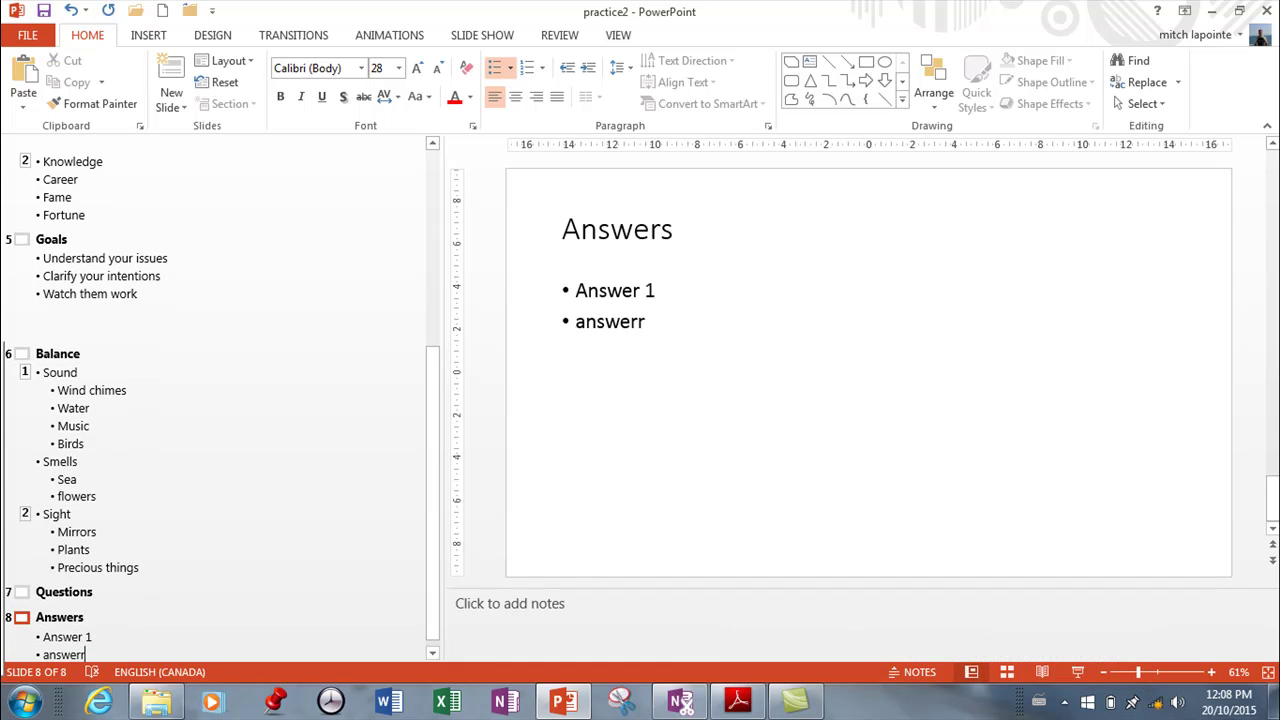
{"action": "type", "text": " 2"}
{"action": "key", "text": "Return"}
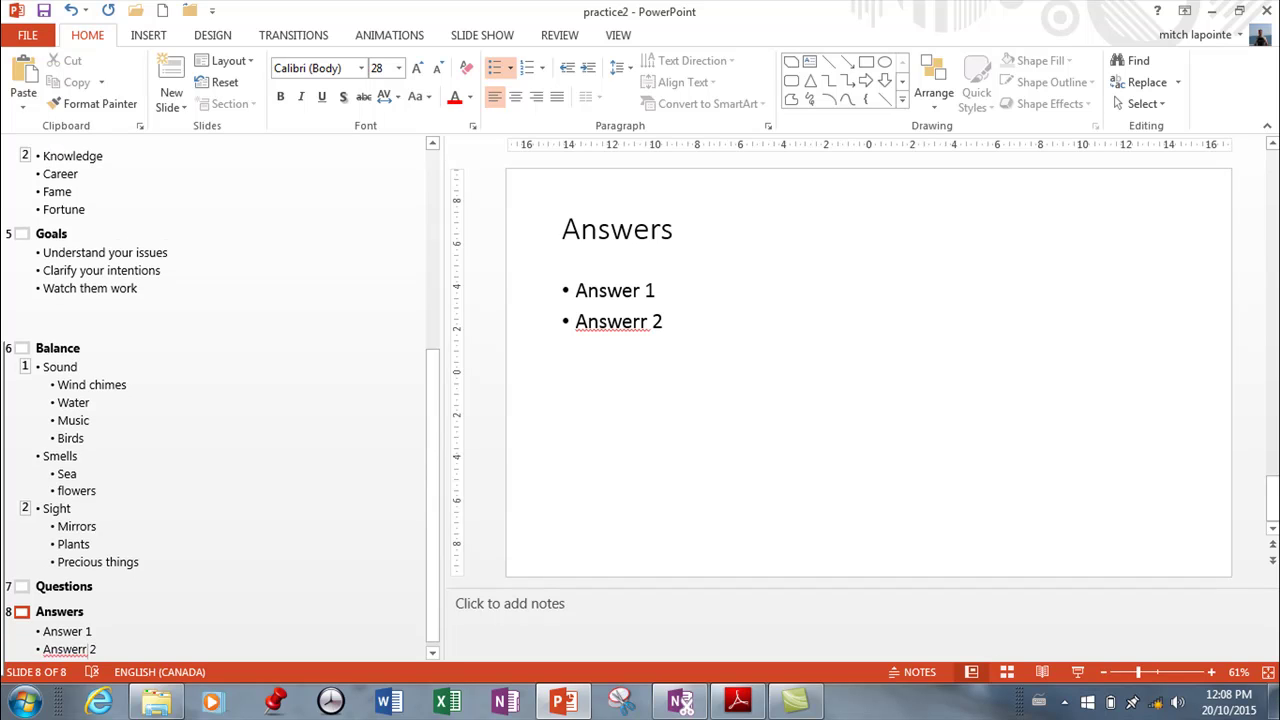
{"action": "key", "text": "shift+Tab"}
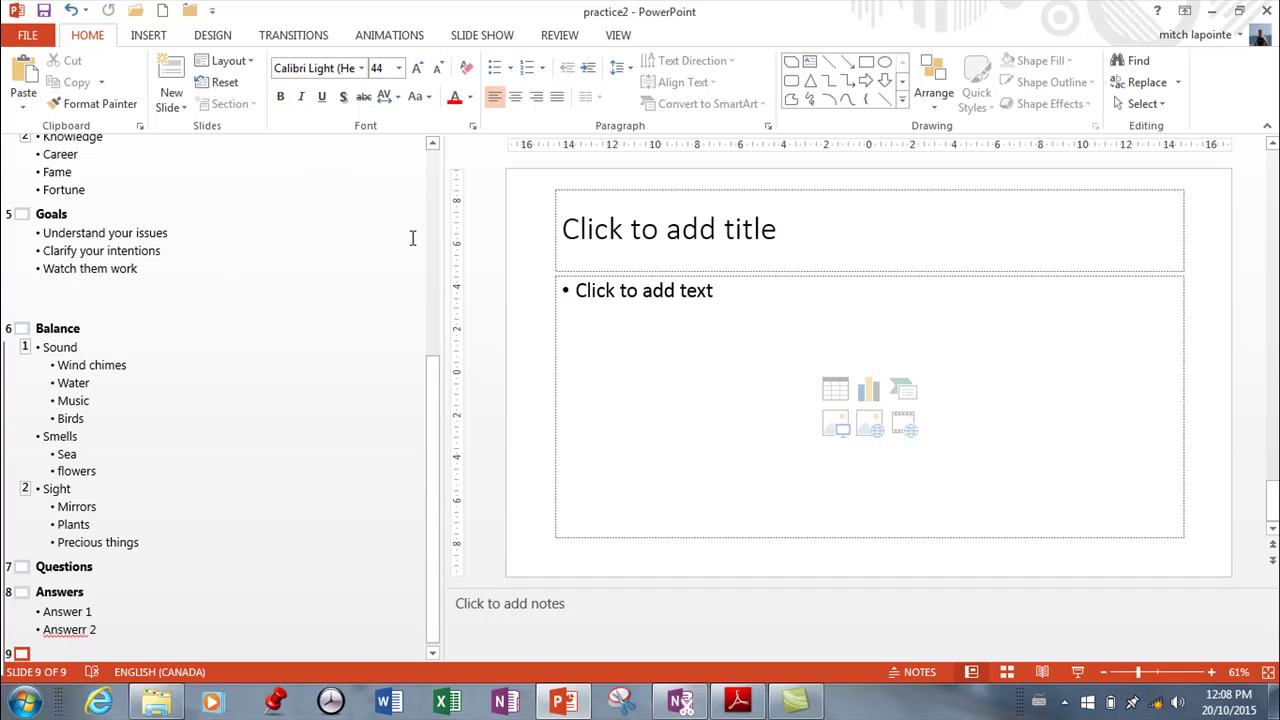
{"action": "left_click", "coordinate": [618, 35]}
Return to Normal view and select all four bullet lines on the PRINCIPLES slide.
{"action": "left_click", "coordinate": [28, 85]}
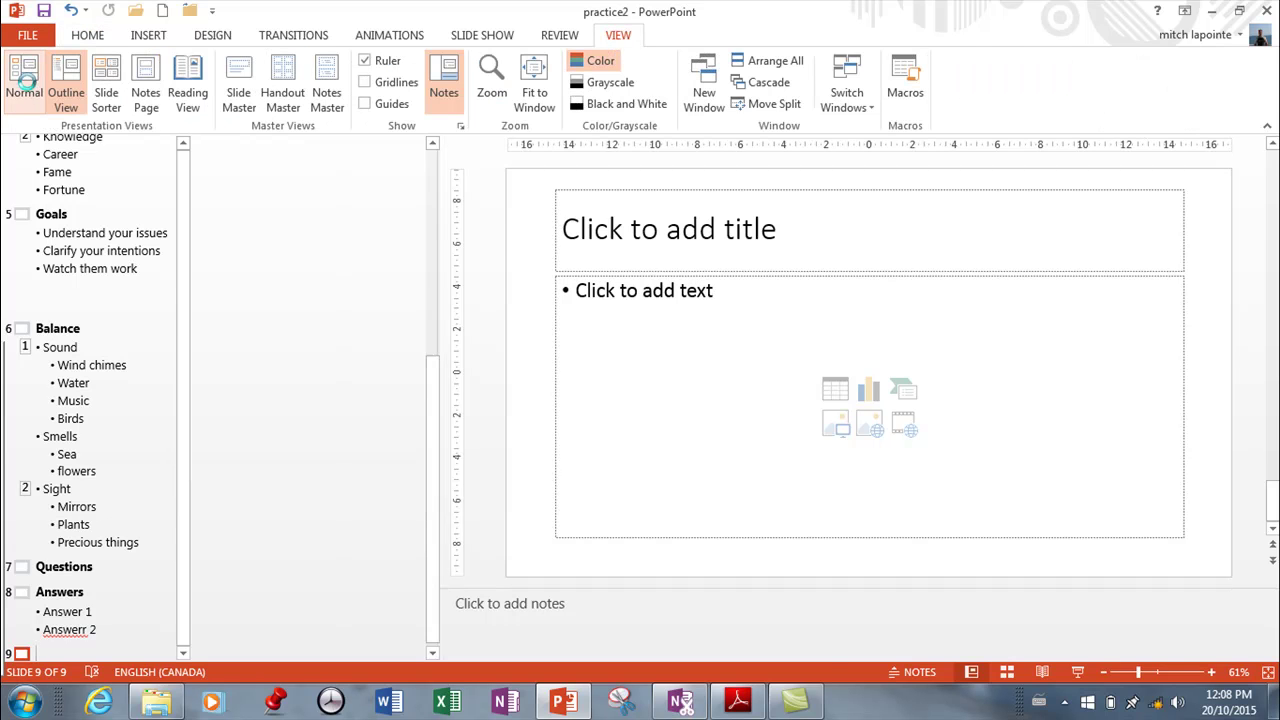
{"action": "left_click", "coordinate": [89, 343]}
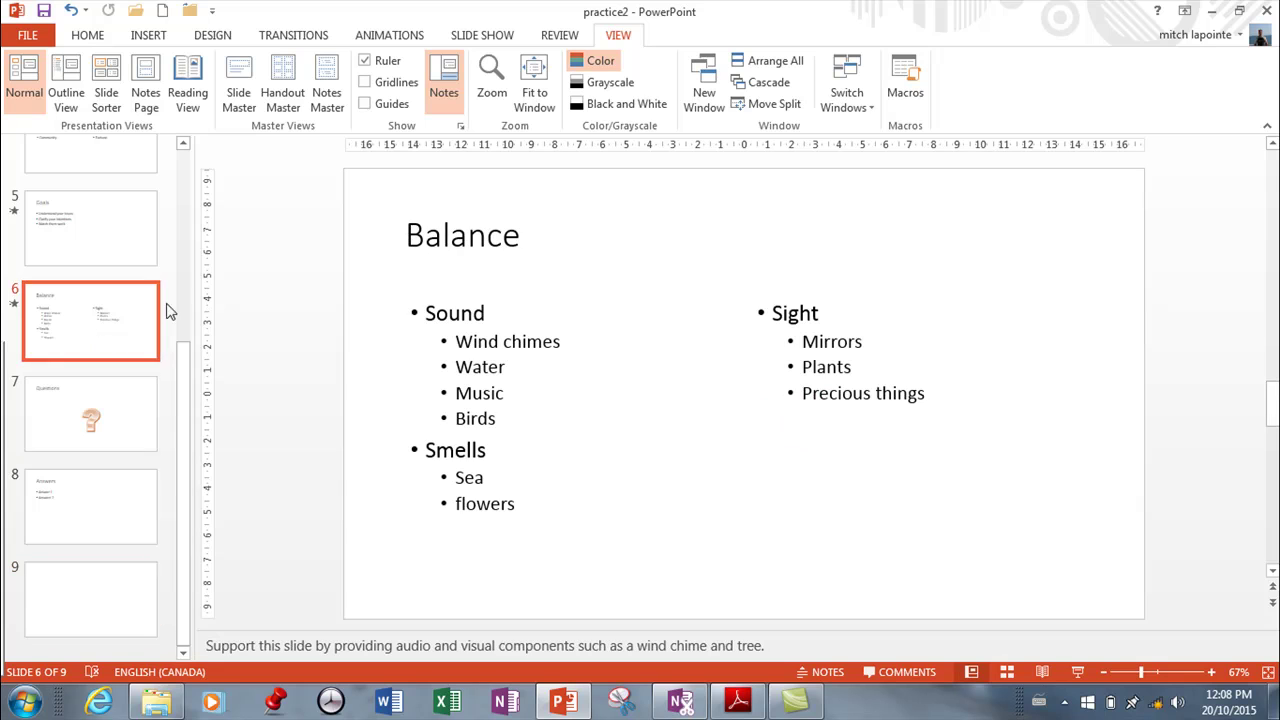
{"action": "scroll", "coordinate": [183, 300], "scroll_direction": "up", "scroll_amount": 3}
{"action": "scroll", "coordinate": [183, 300], "scroll_direction": "up", "scroll_amount": 2}
{"action": "left_click", "coordinate": [100, 295]}
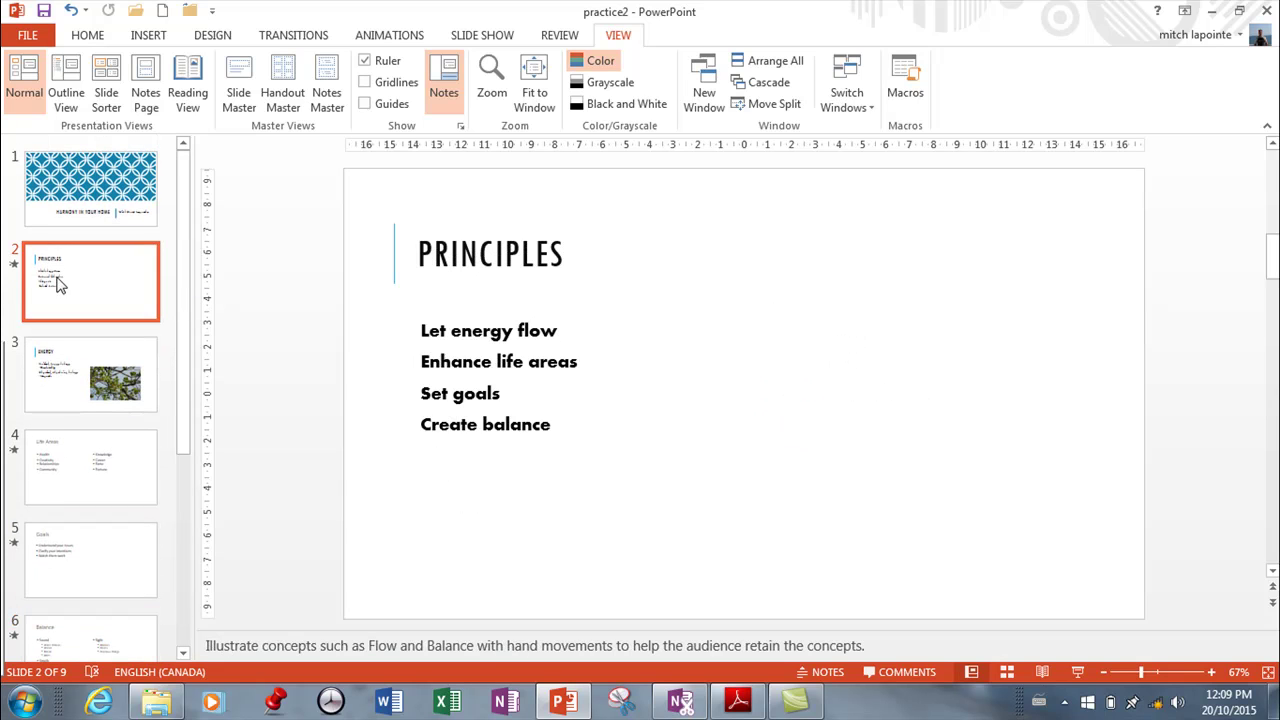
{"action": "left_click", "coordinate": [44, 476]}
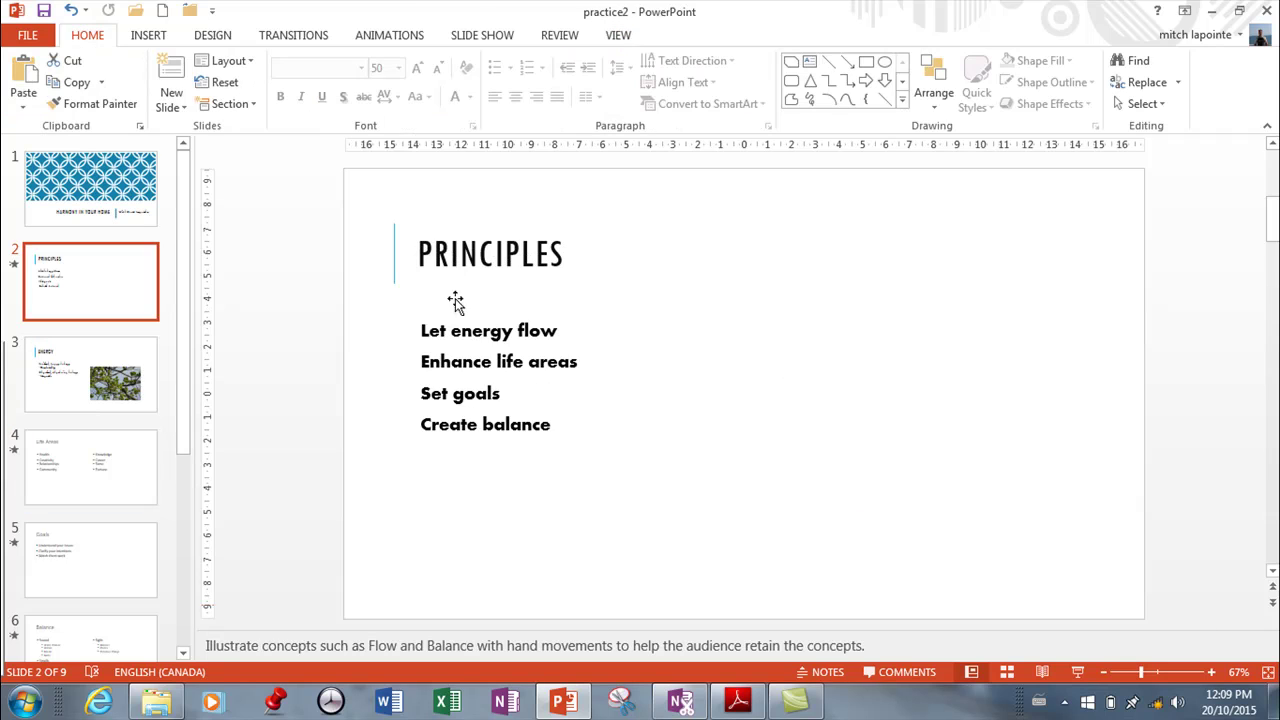
{"action": "left_click", "coordinate": [500, 362]}
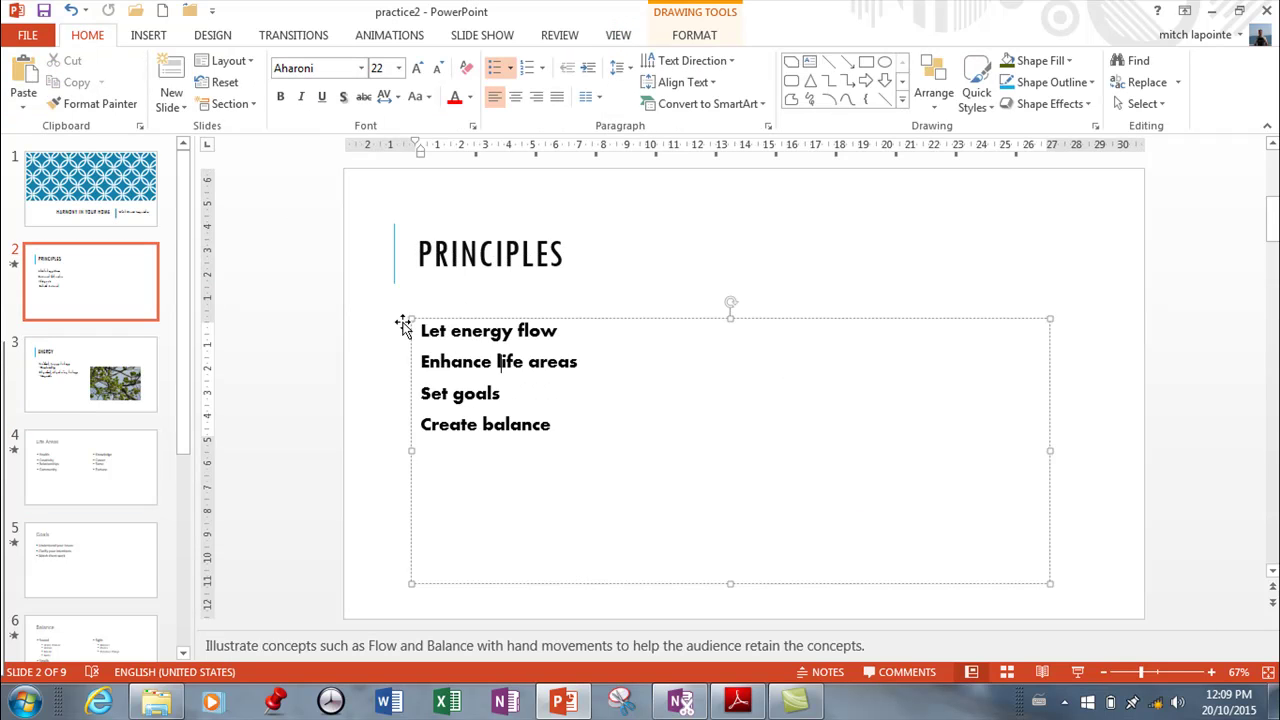
{"action": "left_click_drag", "start_coordinate": [424, 332], "coordinate": [553, 425]}
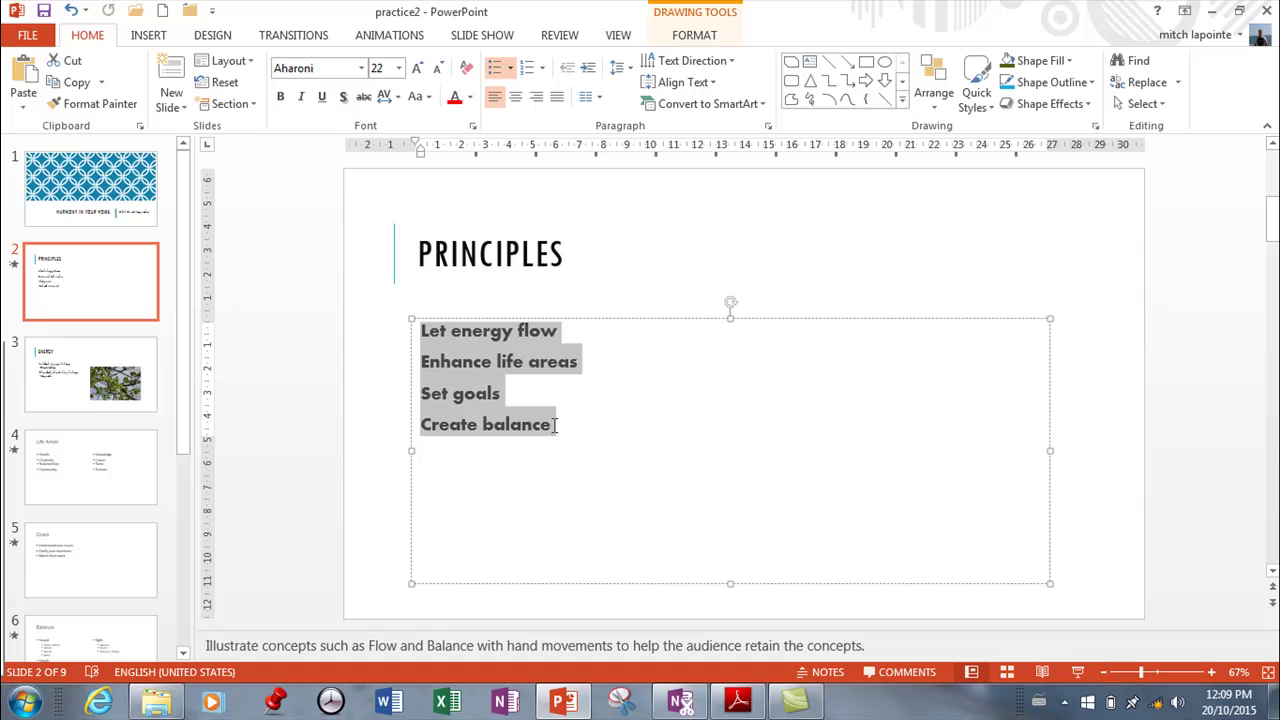
Shrink the Principles bullets to 20 pt and set them to Capitalize Each Word.
{"action": "left_click", "coordinate": [418, 70]}
{"action": "left_click", "coordinate": [438, 72]}
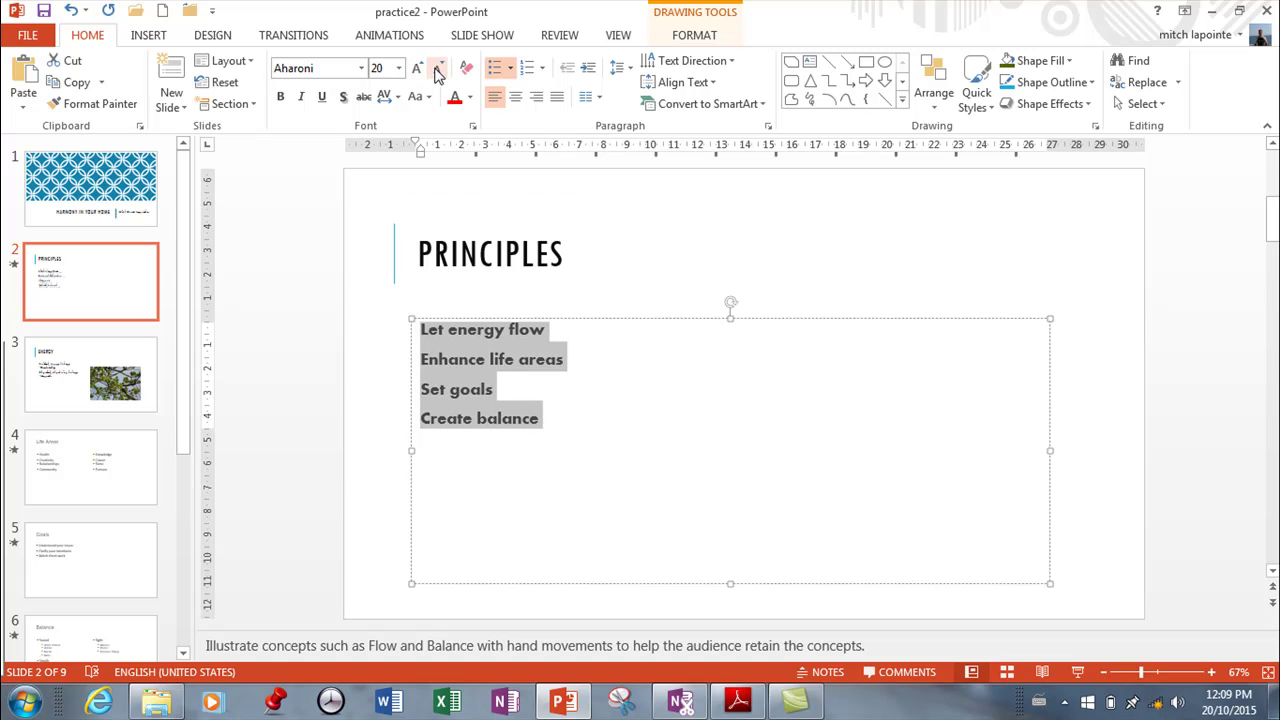
{"action": "left_click", "coordinate": [428, 97]}
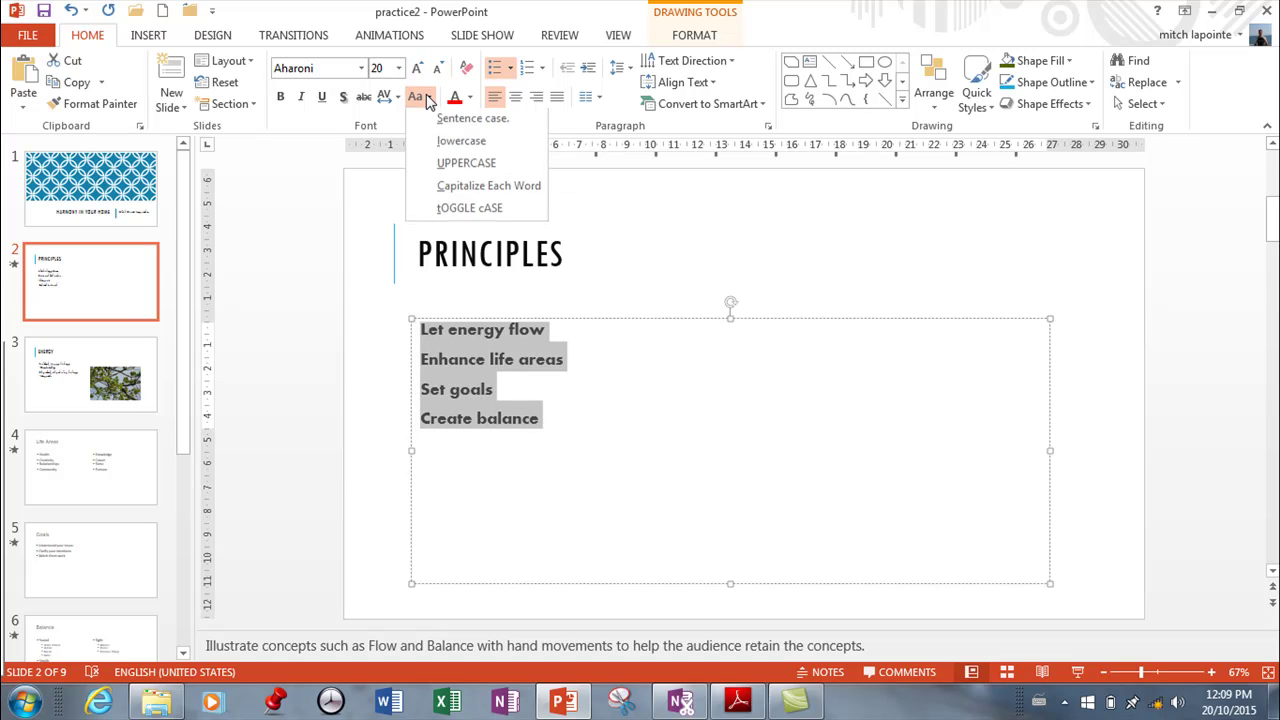
{"action": "left_click", "coordinate": [455, 168]}
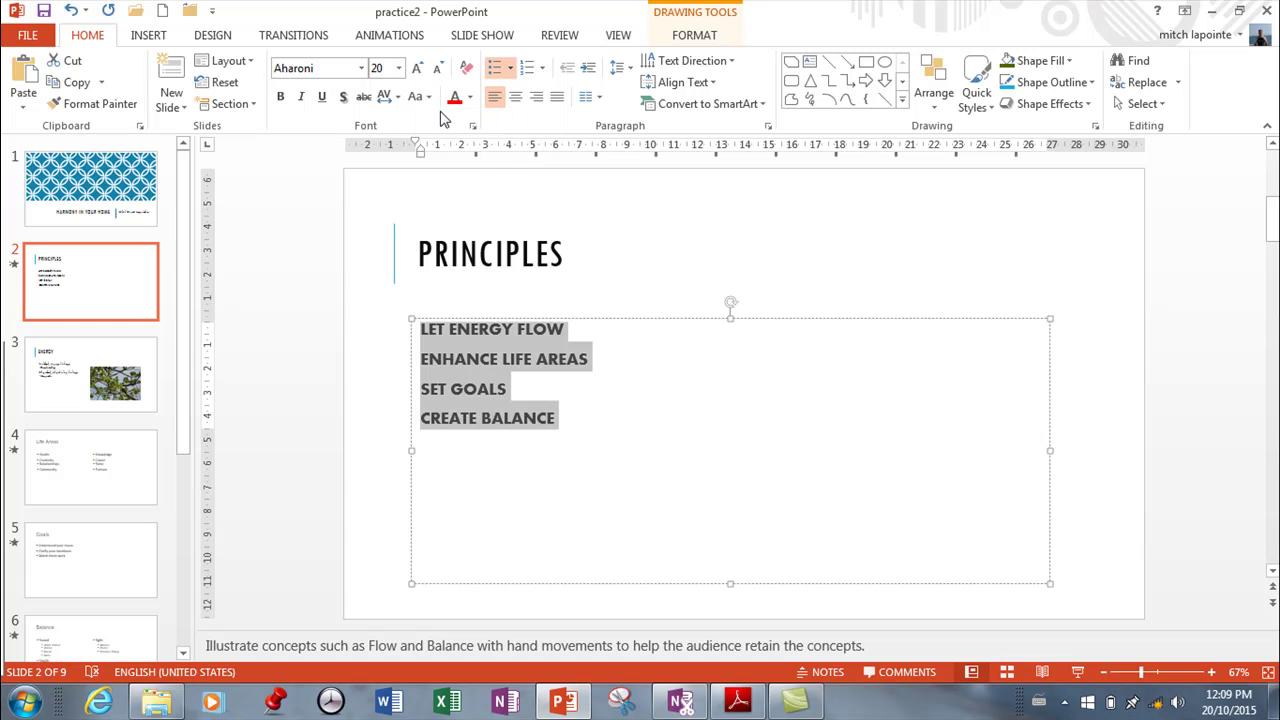
{"action": "left_click", "coordinate": [418, 97]}
{"action": "left_click", "coordinate": [455, 189]}
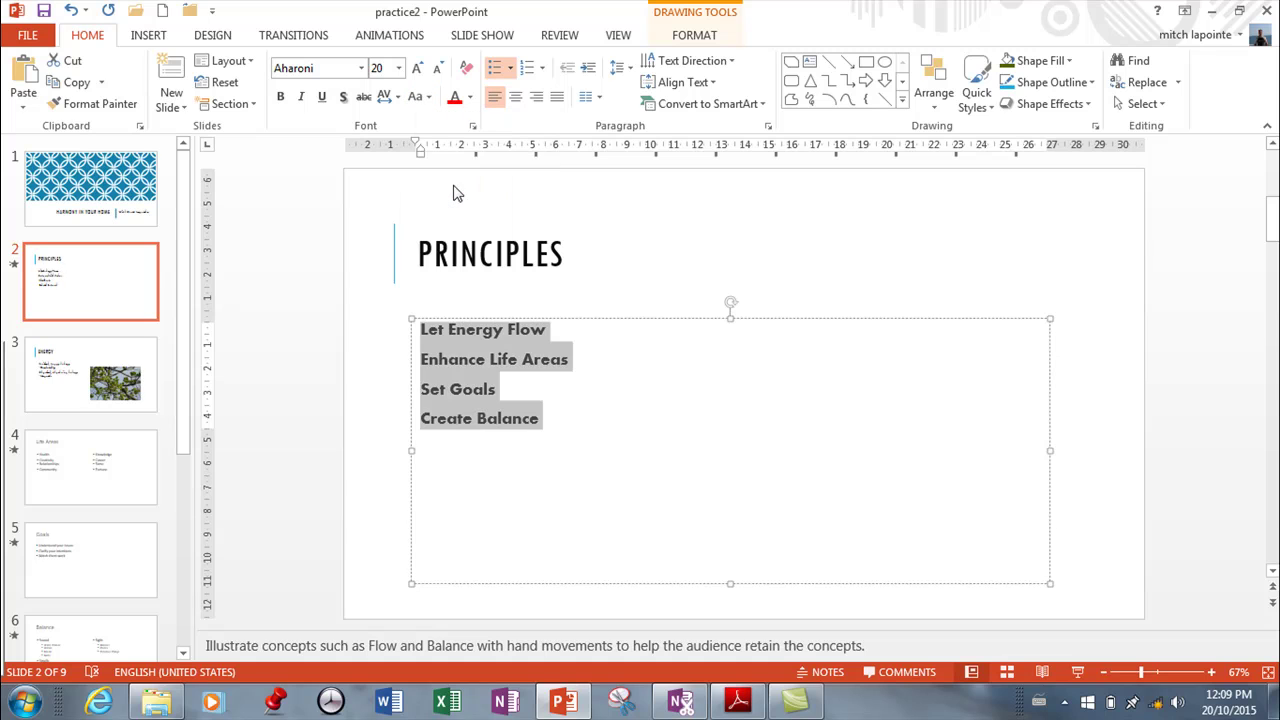
{"action": "left_click", "coordinate": [383, 98]}
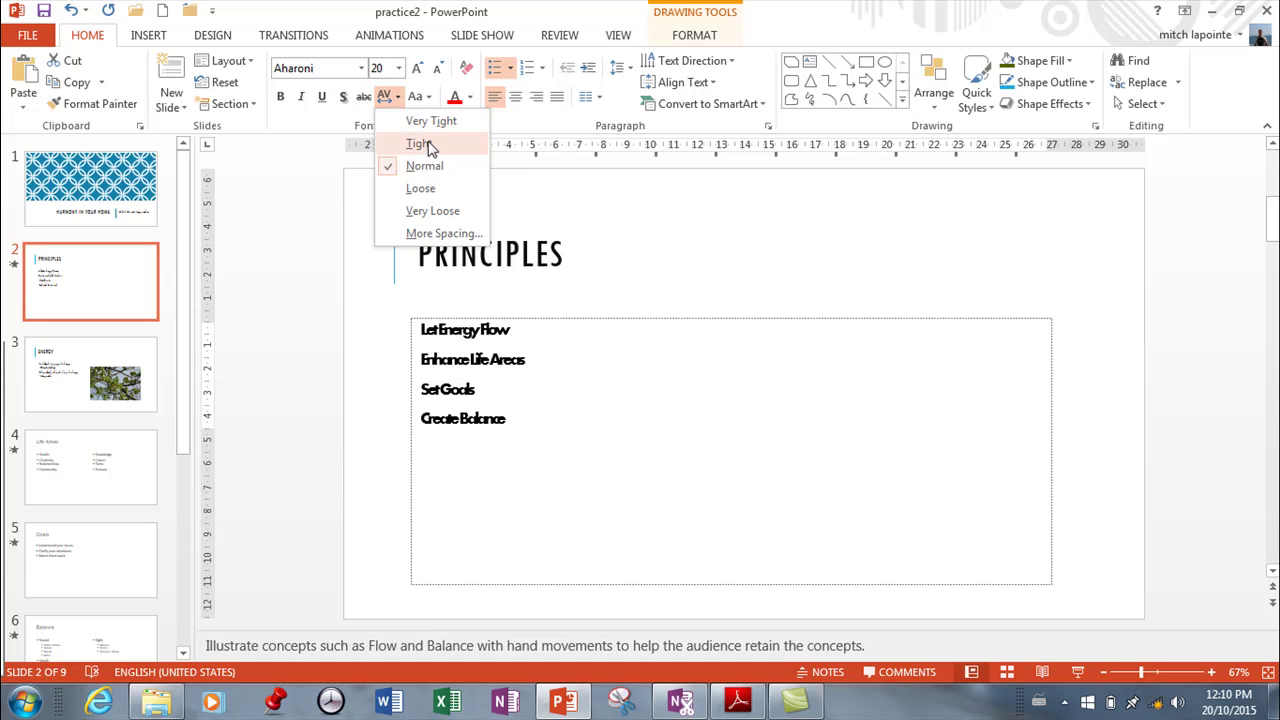
Clear all formatting on the Principles bullets, restoring Tw Cen MT (Body) at 22 pt.
{"action": "left_click", "coordinate": [436, 235]}
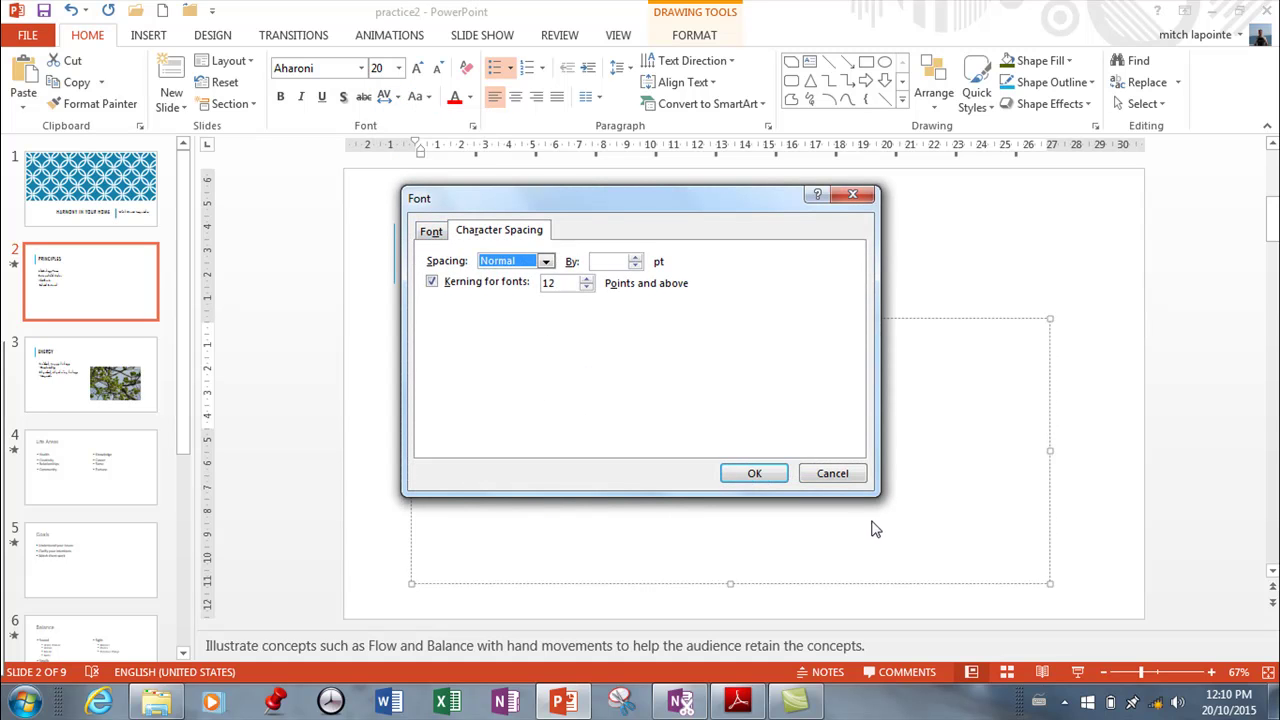
{"action": "left_click", "coordinate": [835, 475]}
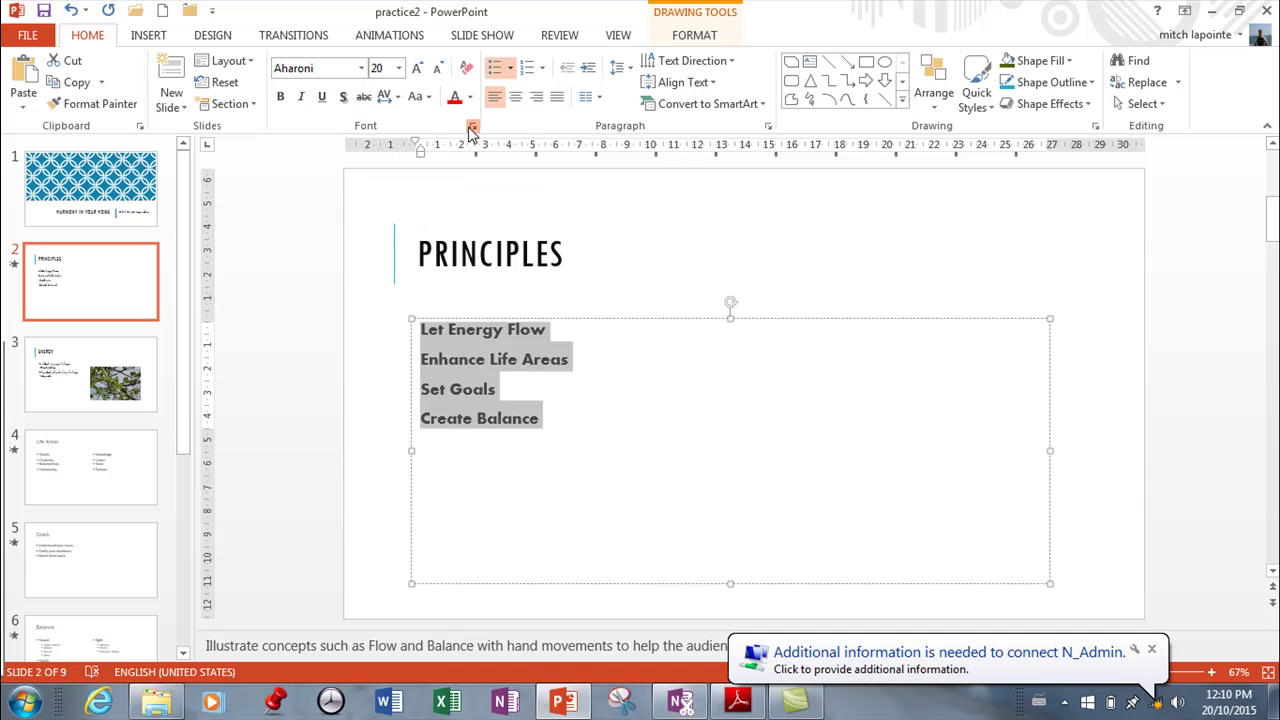
{"action": "left_click", "coordinate": [472, 127]}
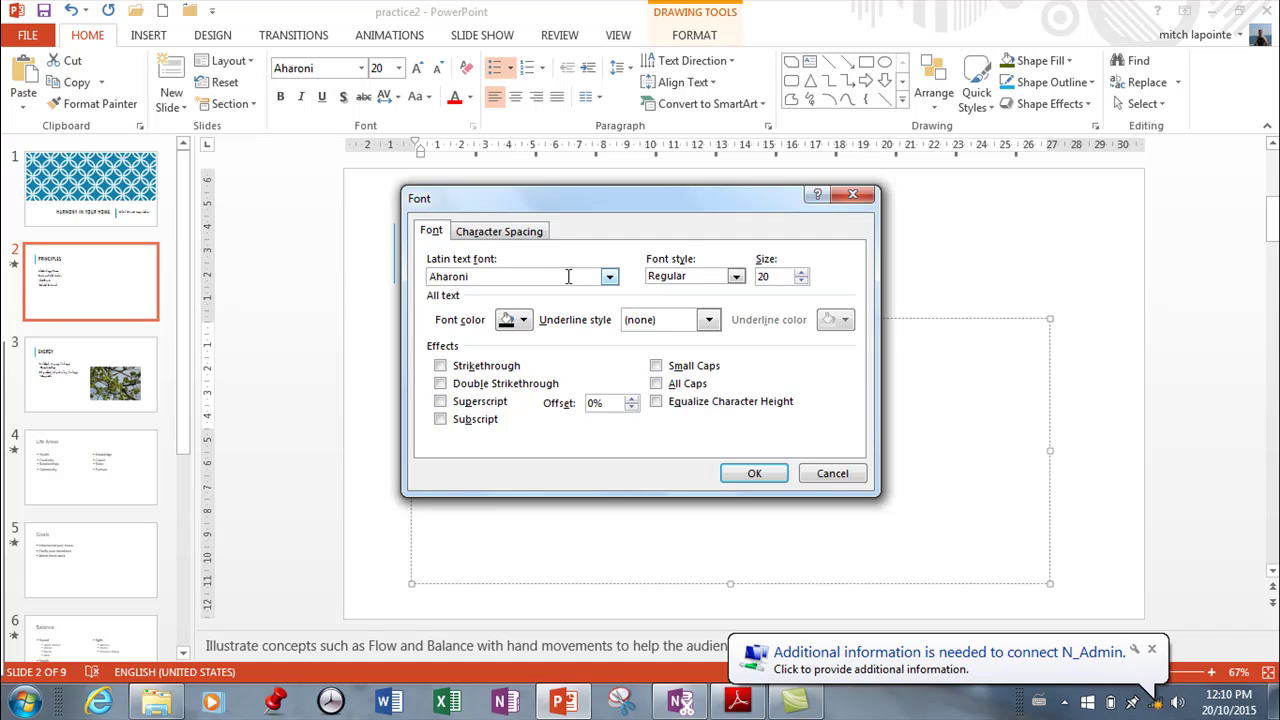
{"action": "left_click", "coordinate": [833, 476]}
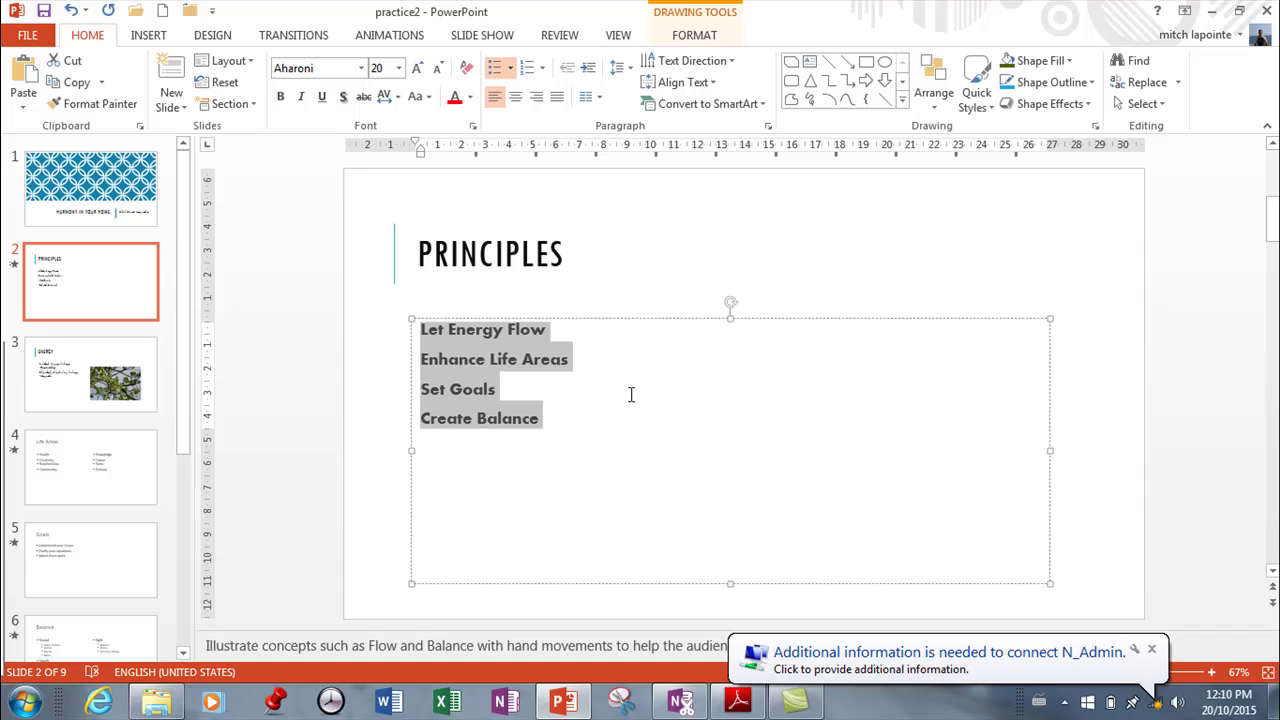
{"action": "left_click", "coordinate": [466, 70]}
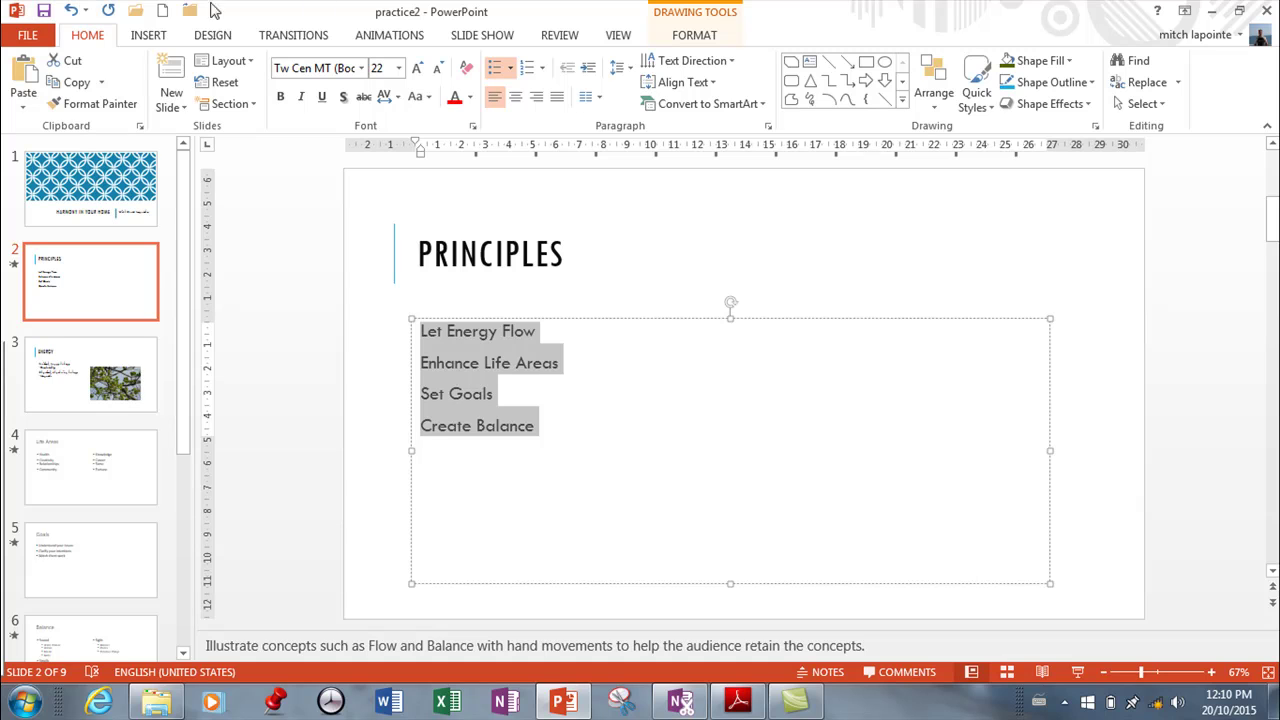
Set the Principles text direction to Horizontal and vertical alignment to Middle.
{"action": "left_click", "coordinate": [730, 62]}
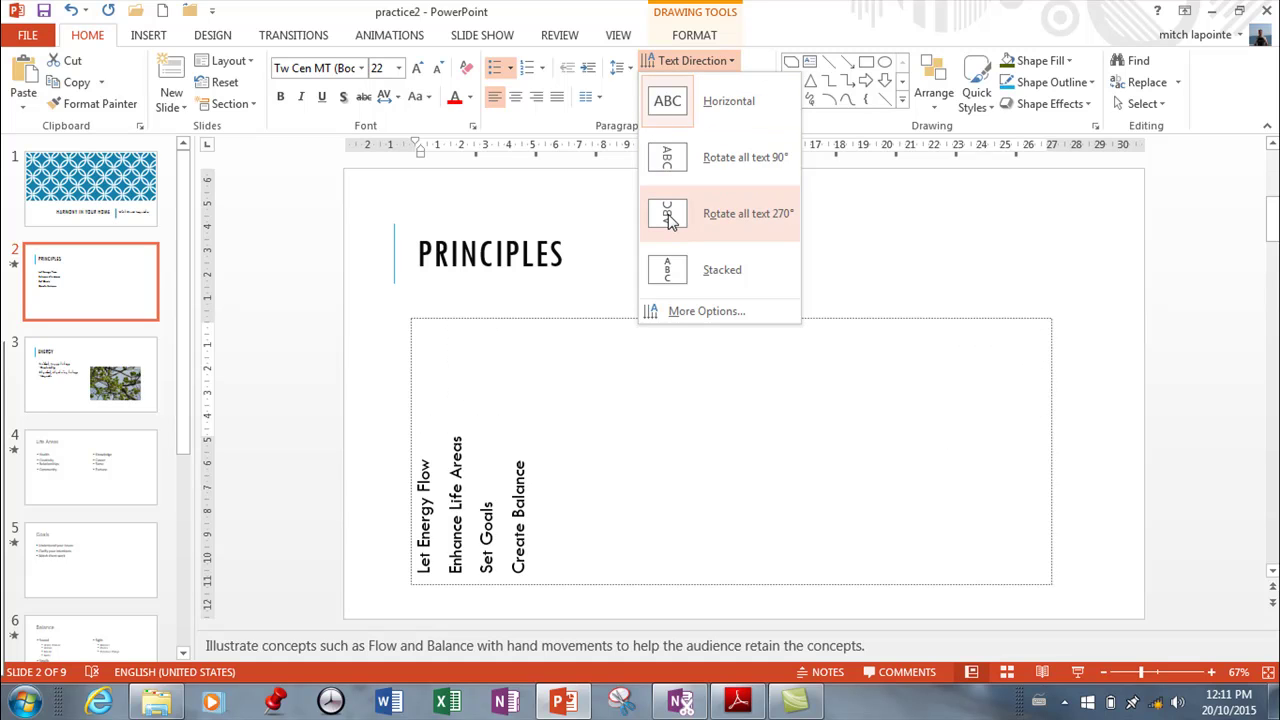
{"action": "left_click", "coordinate": [660, 108]}
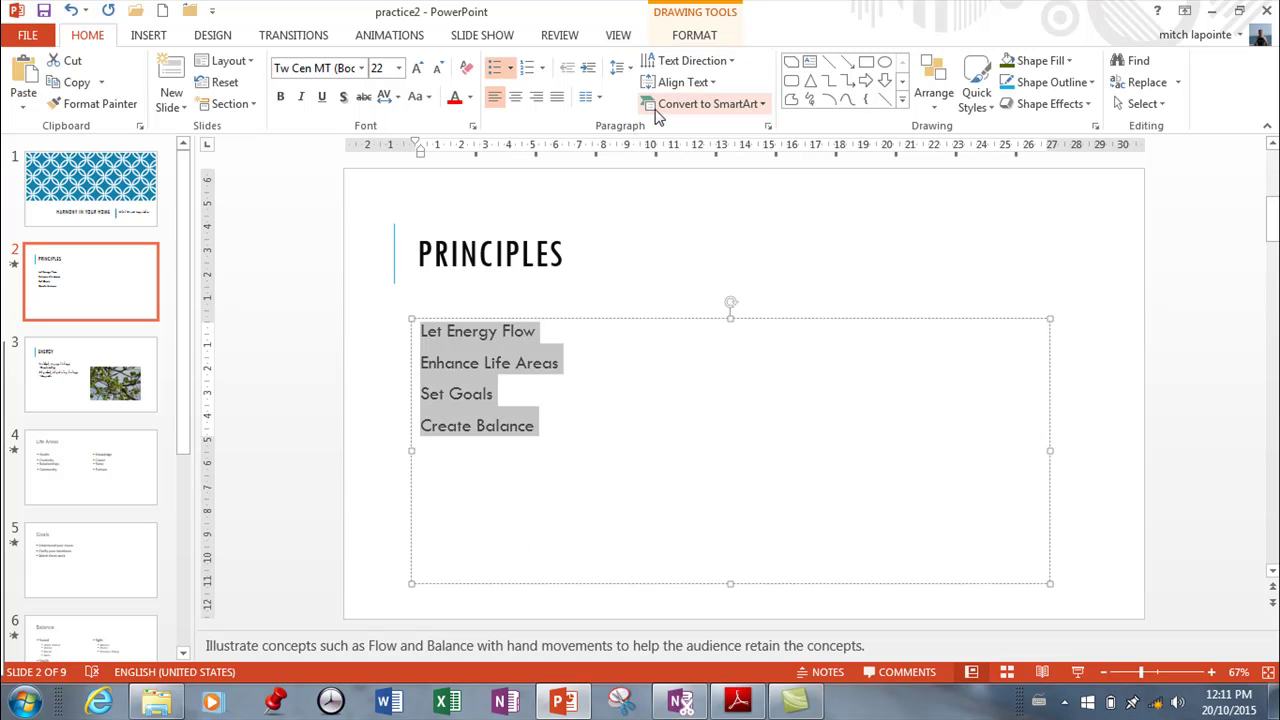
{"action": "left_click", "coordinate": [712, 84]}
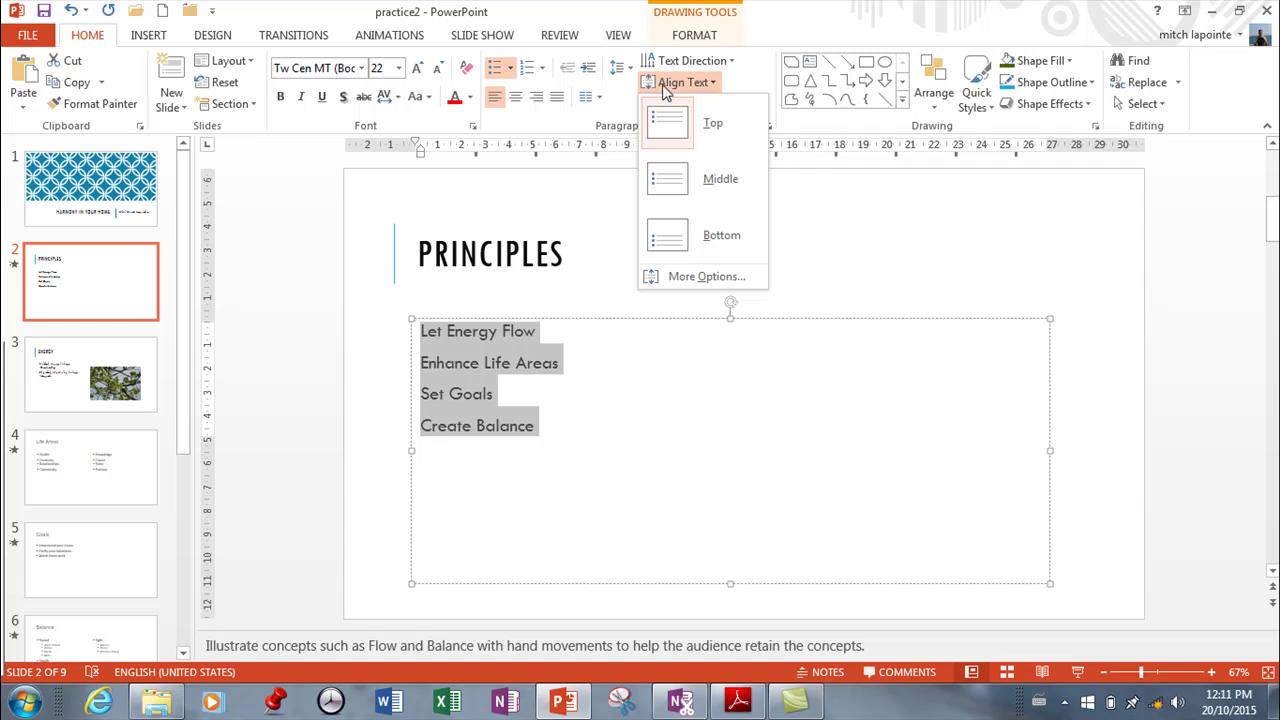
{"action": "left_click", "coordinate": [676, 186]}
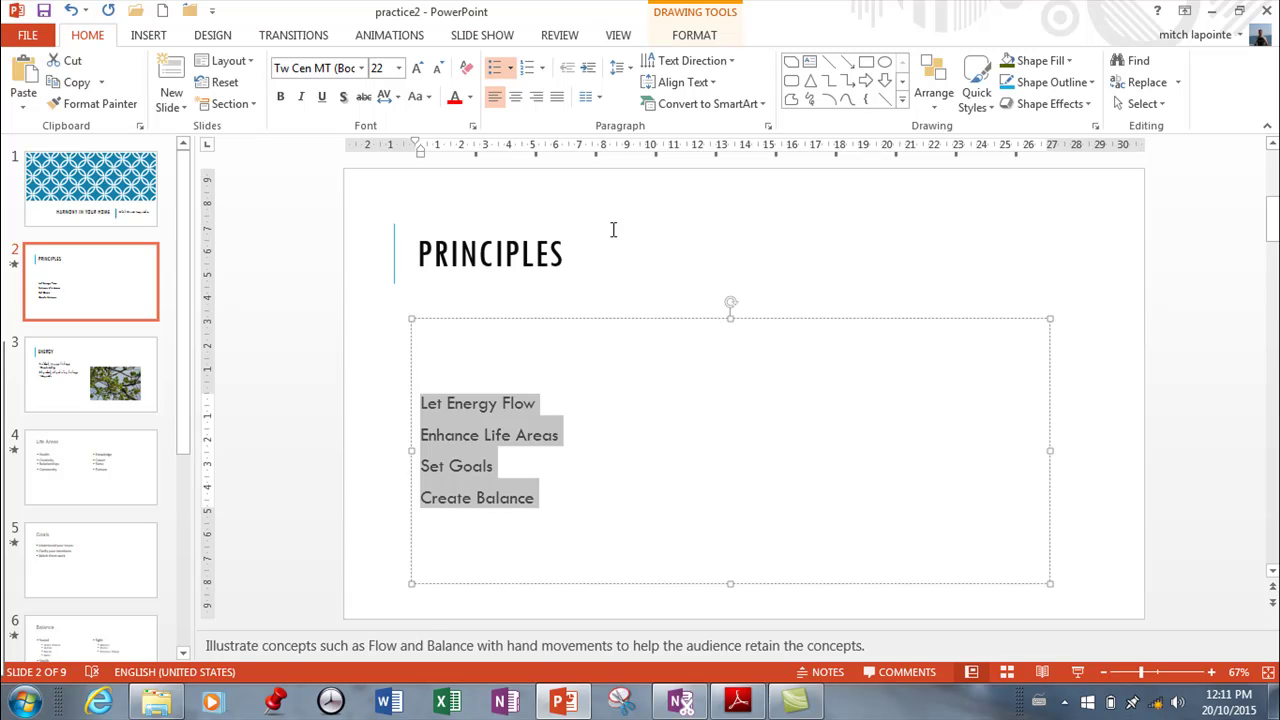
Nudge the Principles text box slightly up and to the left.
{"action": "left_click", "coordinate": [614, 320]}
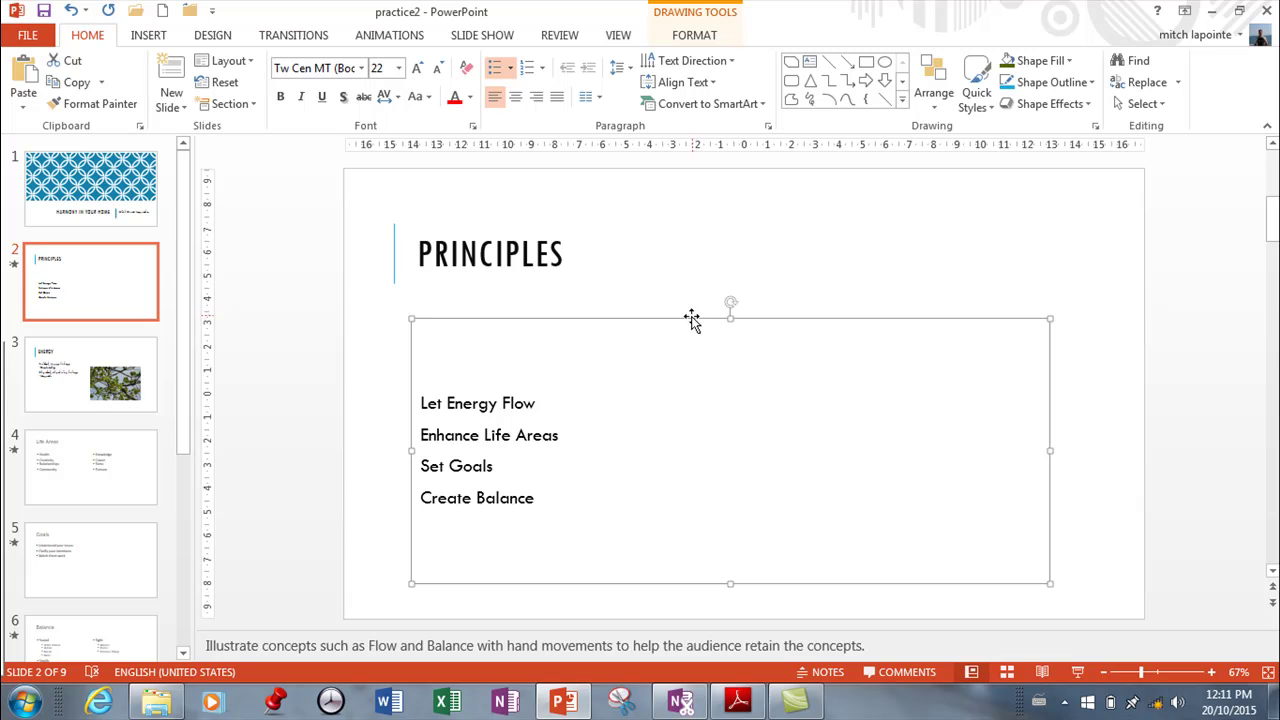
{"action": "left_click_drag", "start_coordinate": [692, 320], "coordinate": [685, 316]}
{"action": "left_click", "coordinate": [697, 38]}
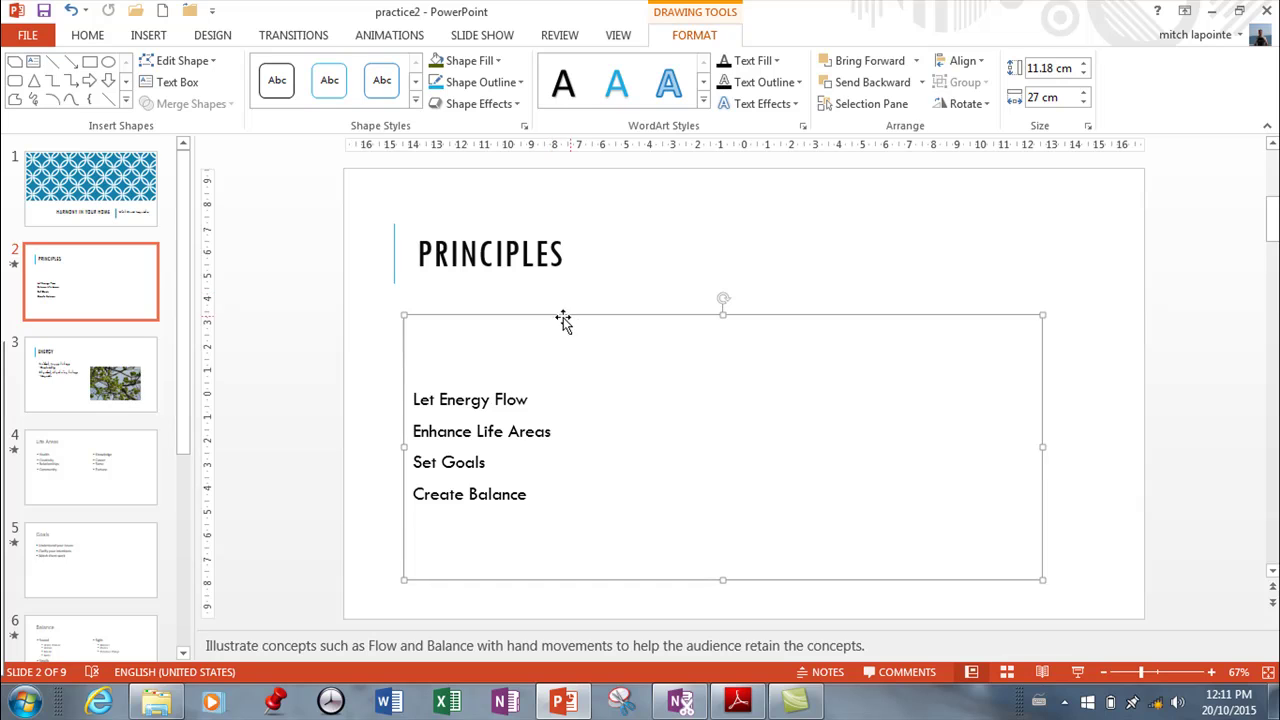
{"action": "left_click", "coordinate": [100, 40]}
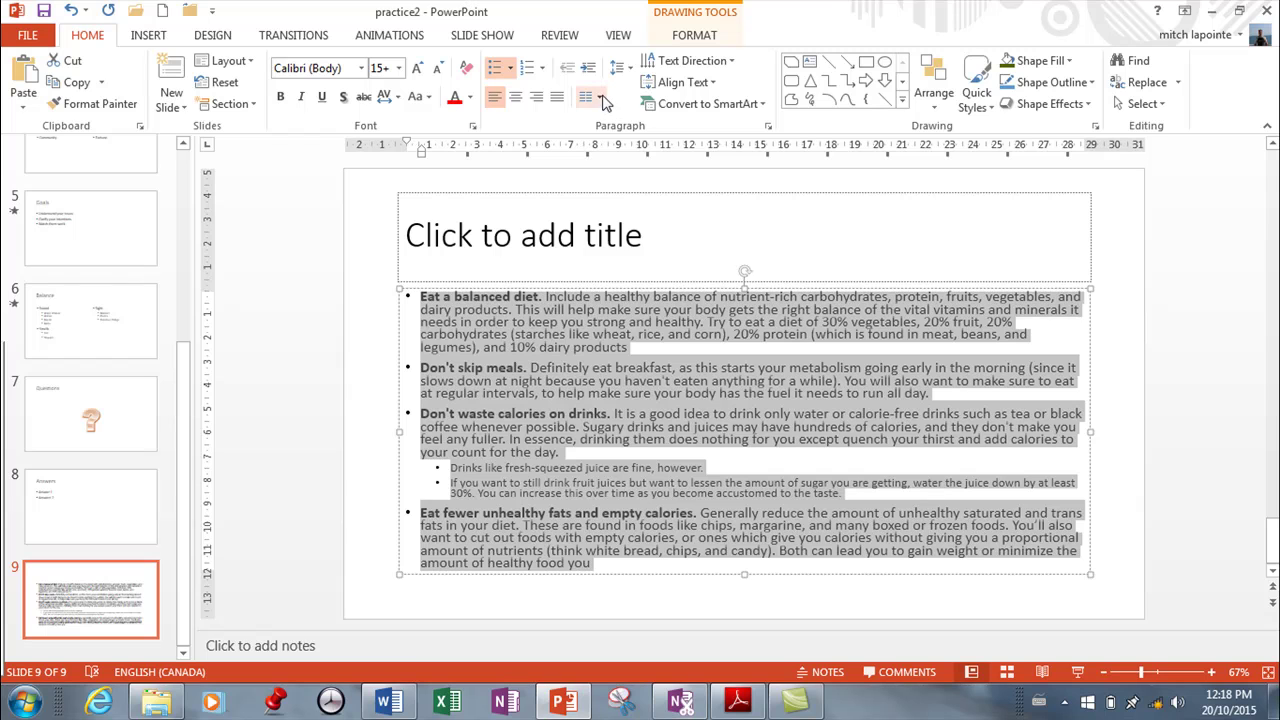
{"action": "left_click", "coordinate": [590, 98]}
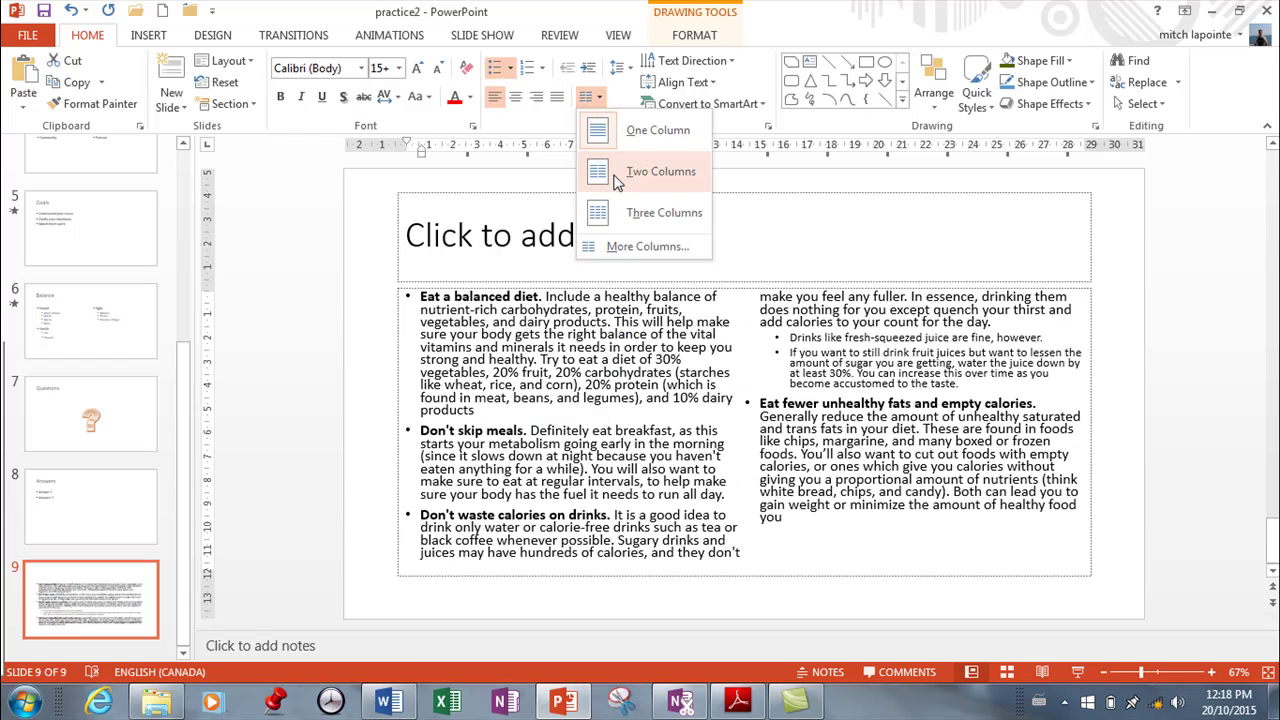
{"action": "left_click", "coordinate": [617, 180]}
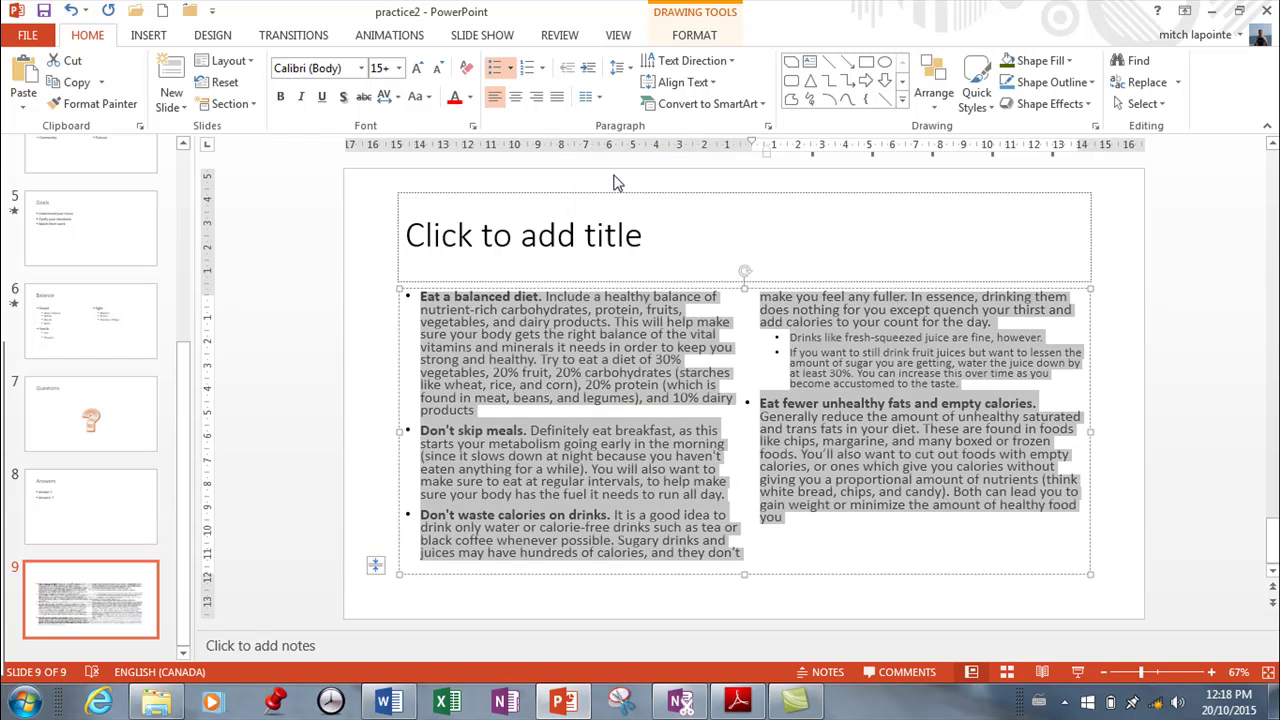
{"action": "left_click", "coordinate": [420, 517]}
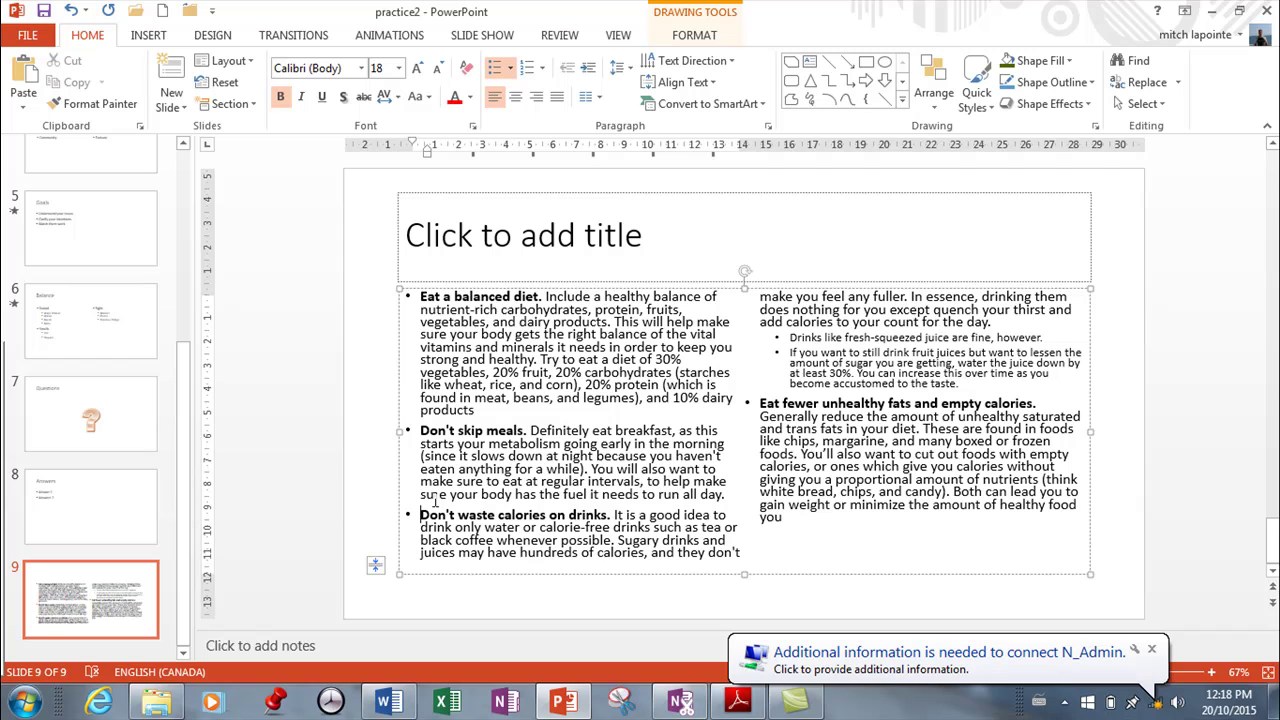
{"action": "key", "text": "Escape"}
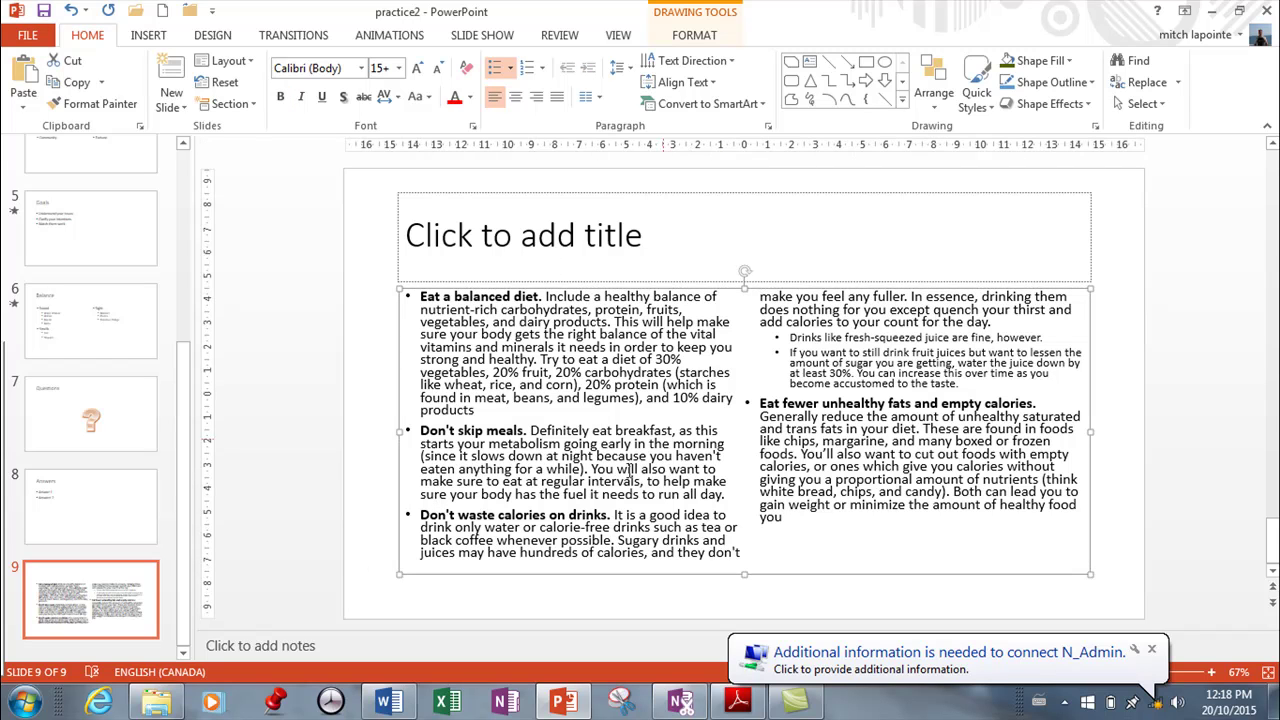
{"action": "left_click", "coordinate": [424, 513]}
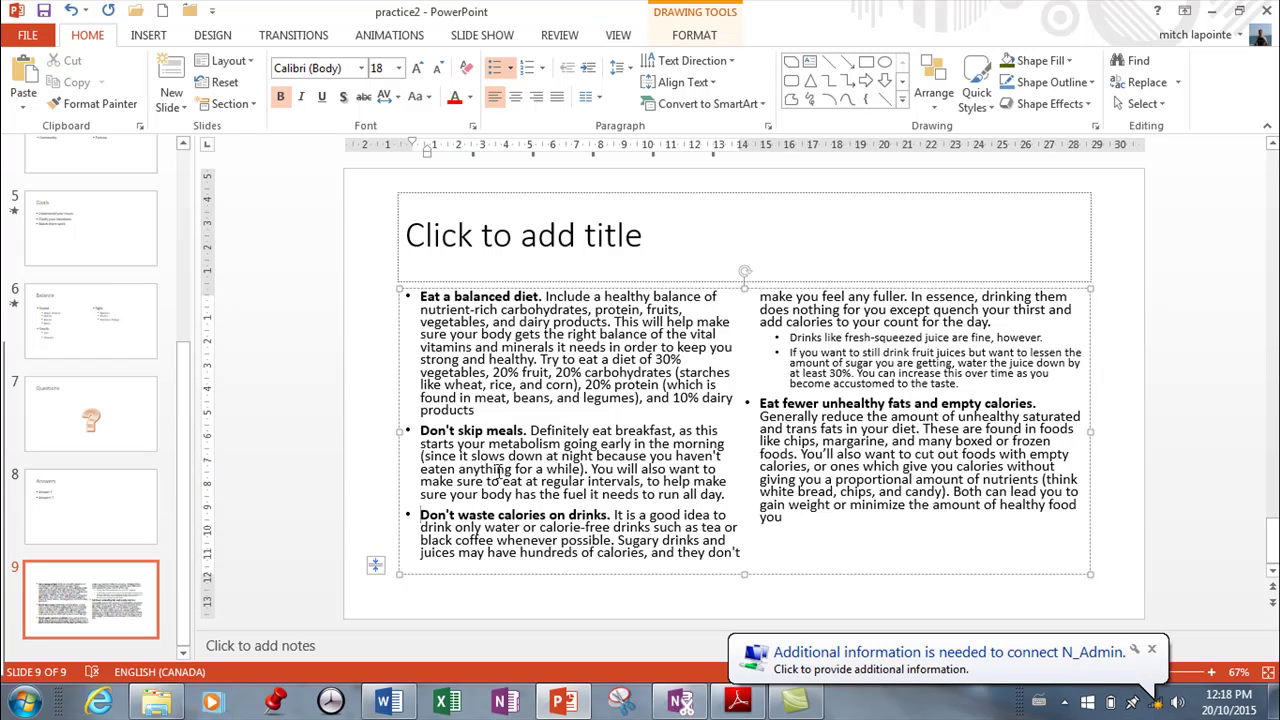
{"action": "key", "text": "Return"}
{"action": "key", "text": "Return"}
{"action": "key", "text": "Return"}
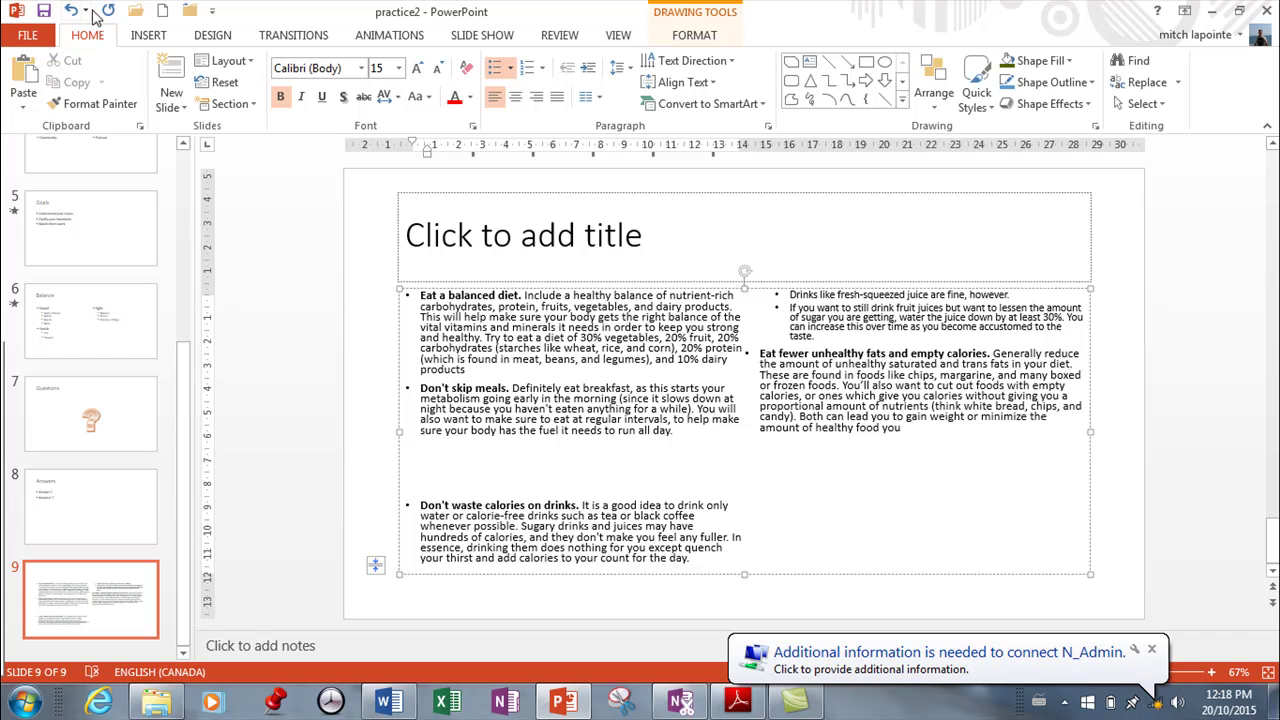
{"action": "left_click", "coordinate": [70, 12]}
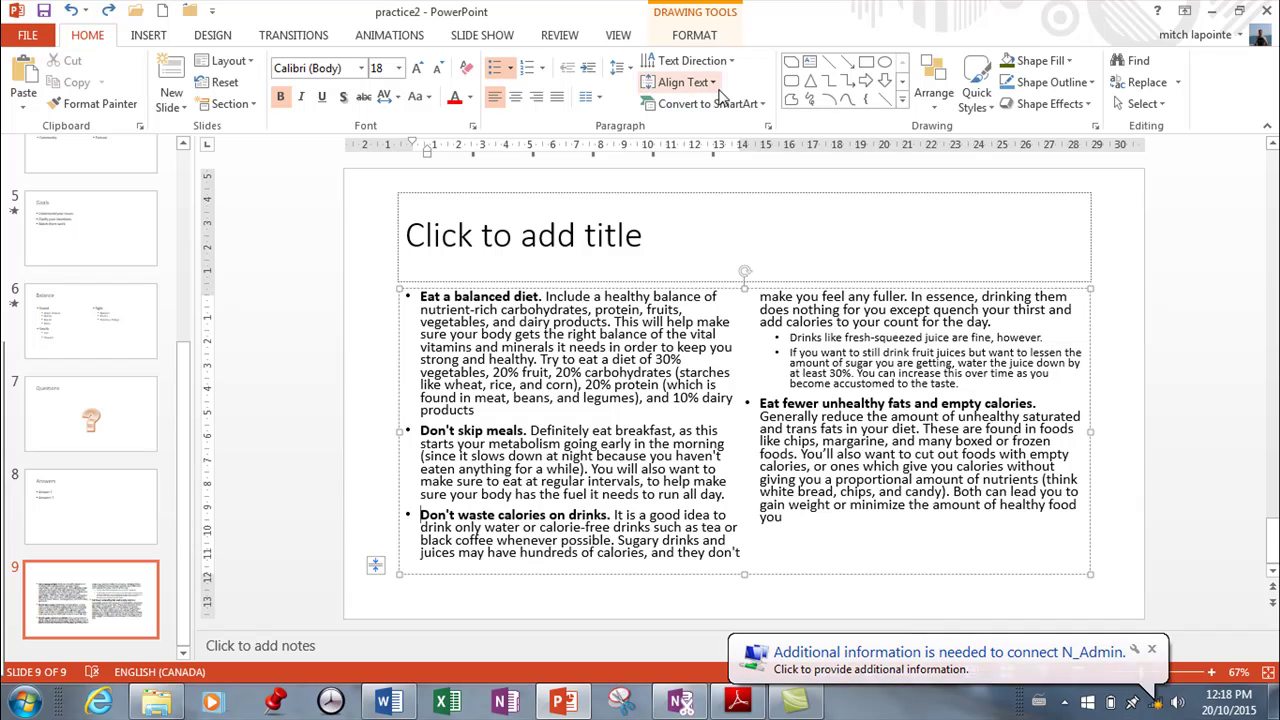
{"action": "left_click", "coordinate": [588, 97]}
{"action": "left_click", "coordinate": [600, 127]}
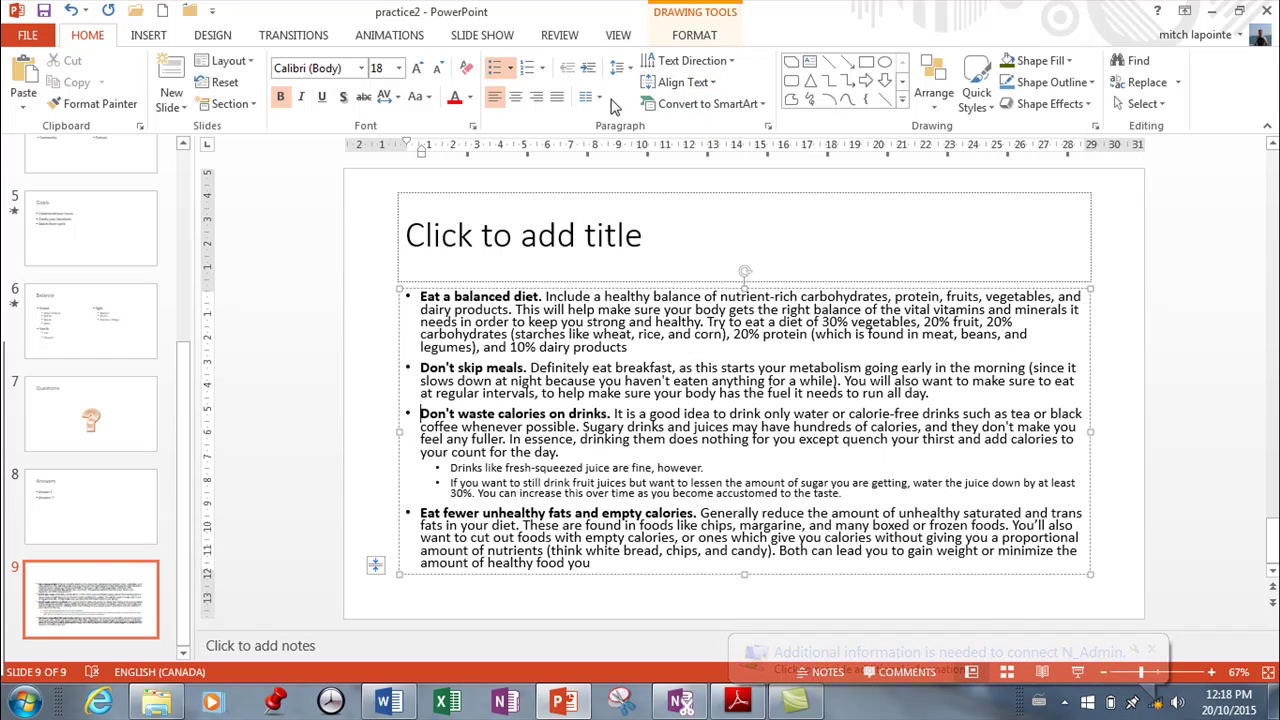
Lay out slide 9's diet tips in 2 columns spaced 0.2 cm apart via More Columns.
{"action": "left_click", "coordinate": [601, 99]}
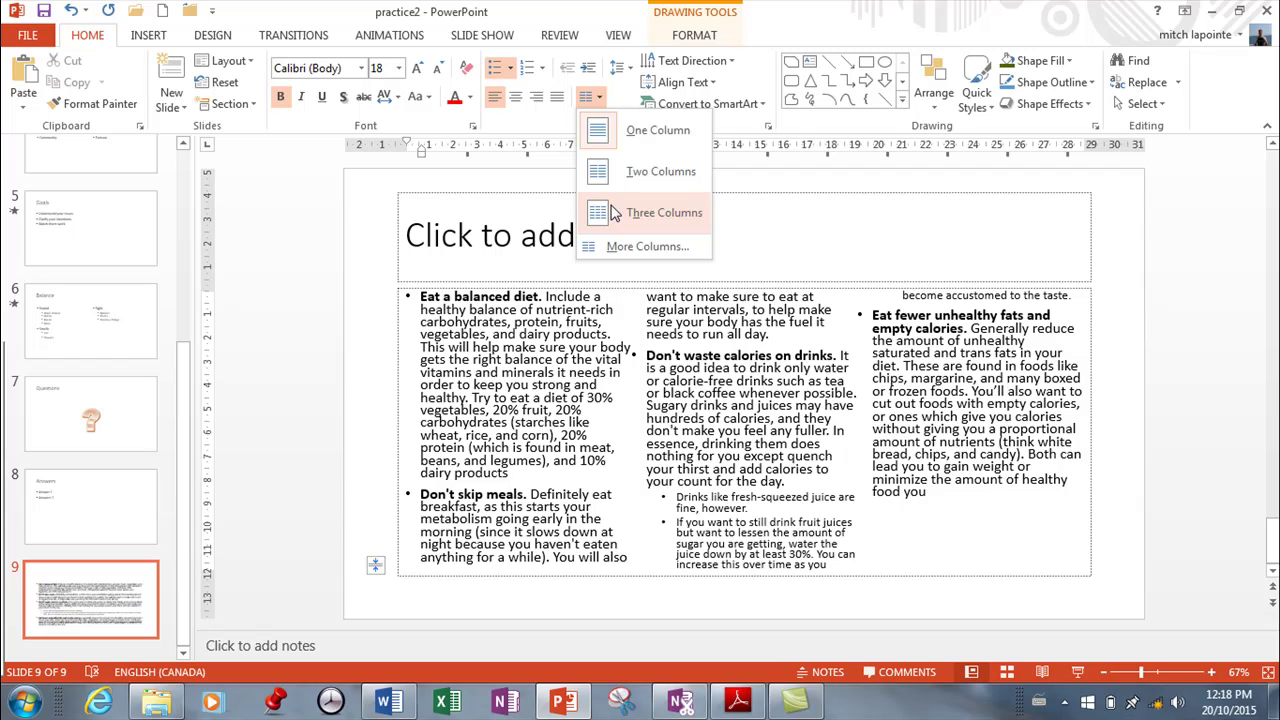
{"action": "left_click", "coordinate": [620, 247]}
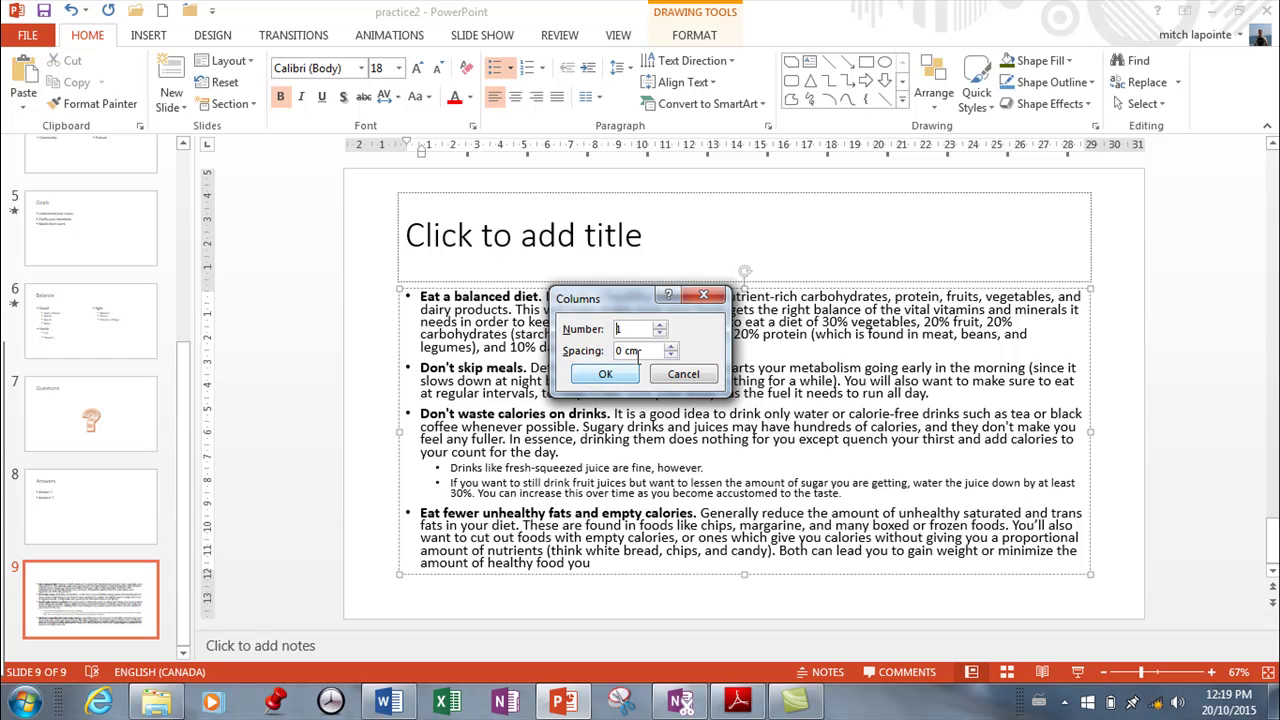
{"action": "left_click", "coordinate": [660, 326]}
{"action": "left_click", "coordinate": [671, 346]}
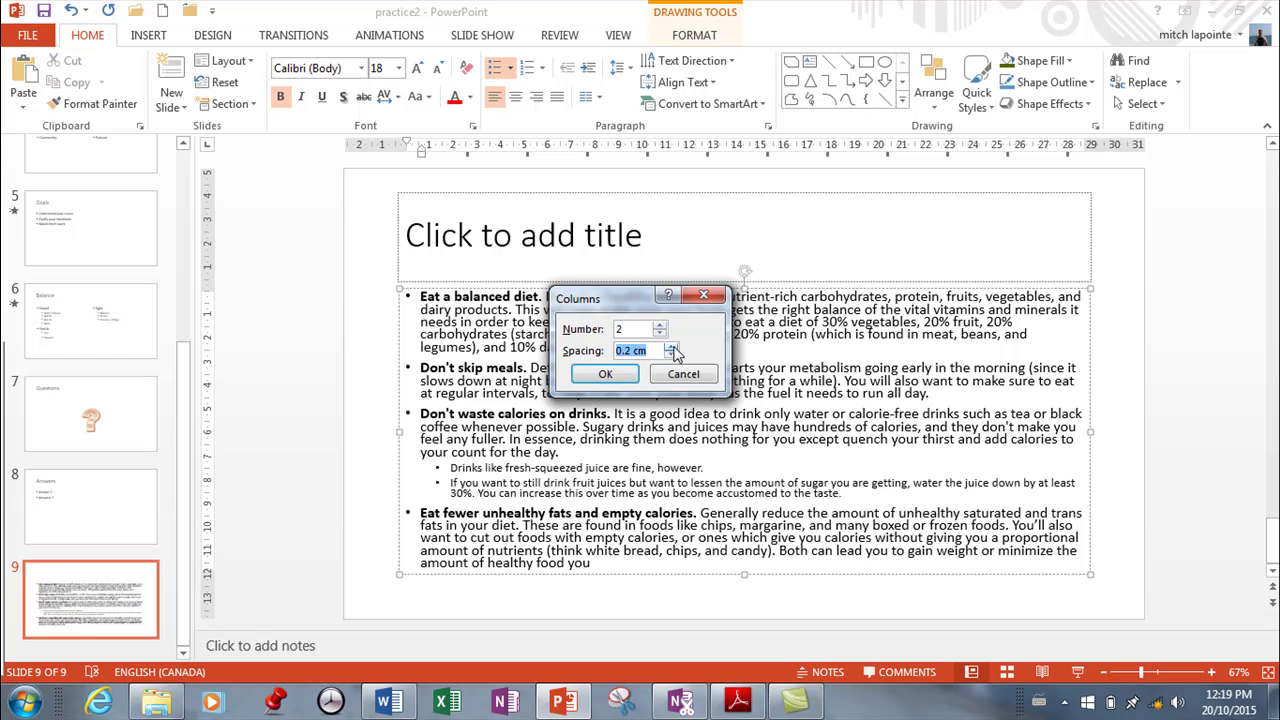
{"action": "left_click", "coordinate": [626, 374]}
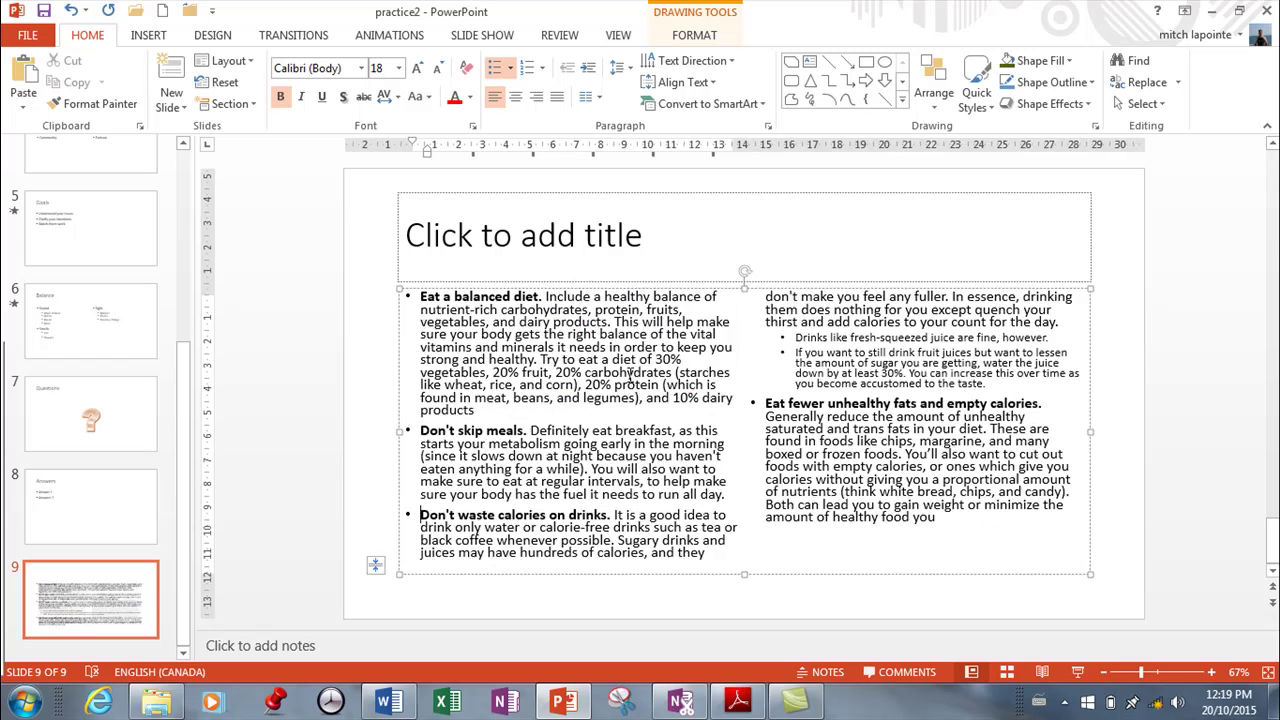